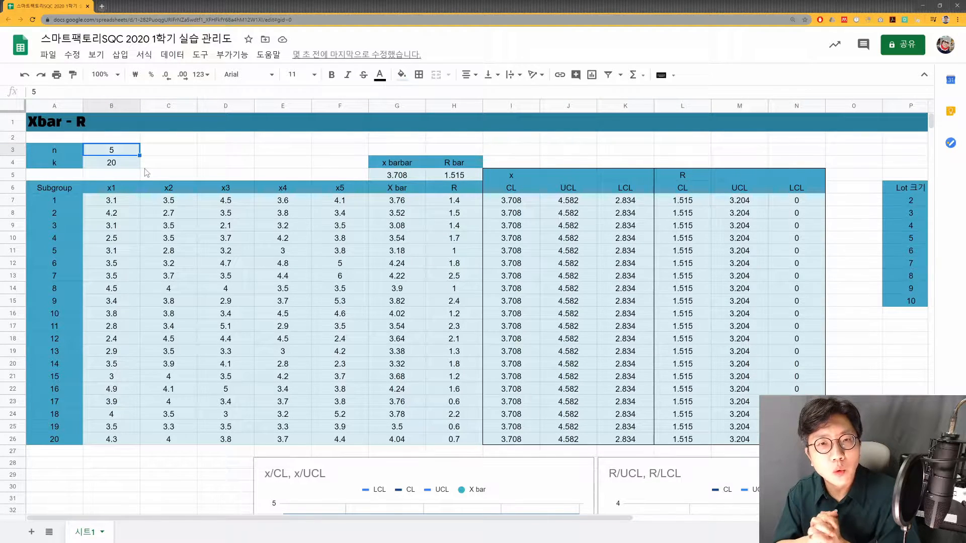
- Clear the X bar and R values of all 20 subgroups in G7:H26
left_click(127, 167)
left_click_drag(73, 206, 53, 443)
left_click(109, 166)
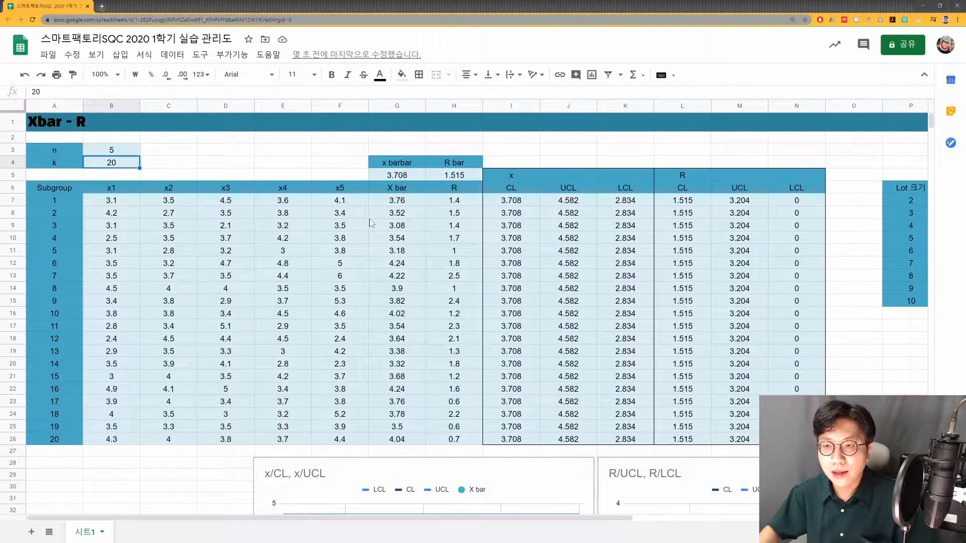
left_click_drag(392, 202, 482, 435)
key("Delete")
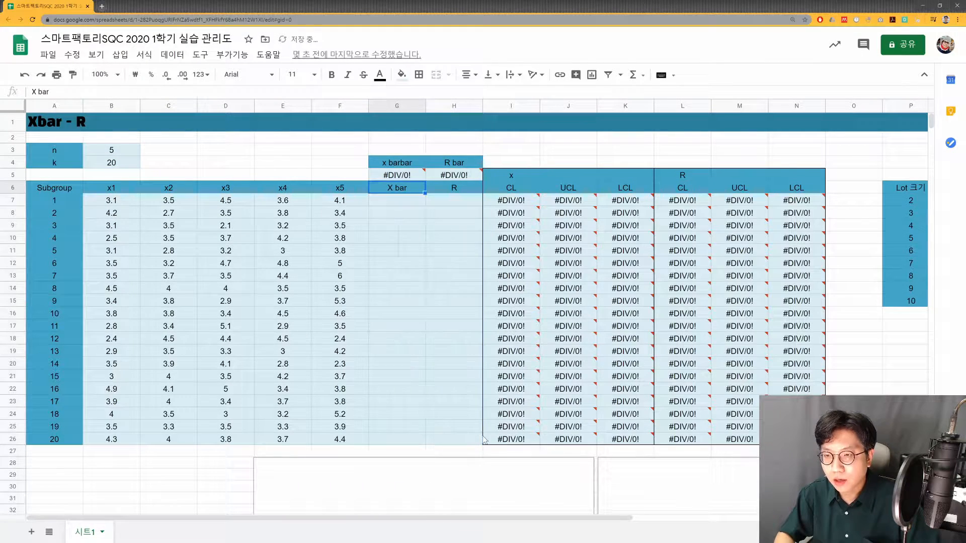
type("=")
key("Escape")
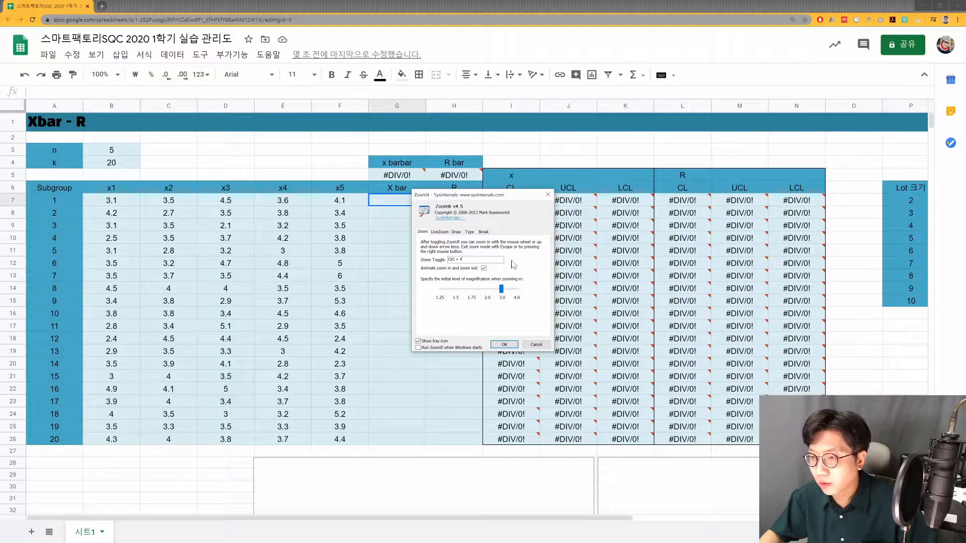
left_click(547, 198)
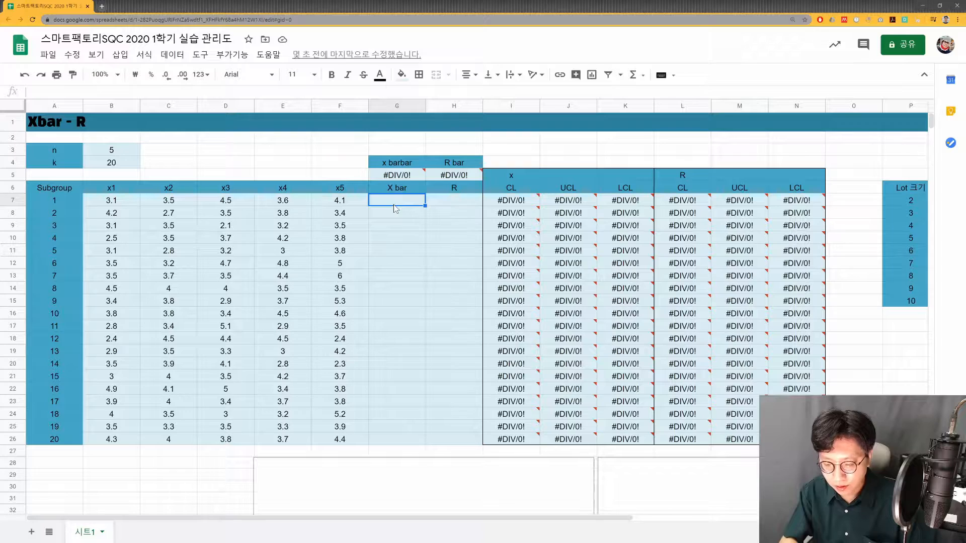
- Calculate subgroup 1's X bar in G7 with the formula =AVERAGE(B7:F7)
key("ctrl+4")
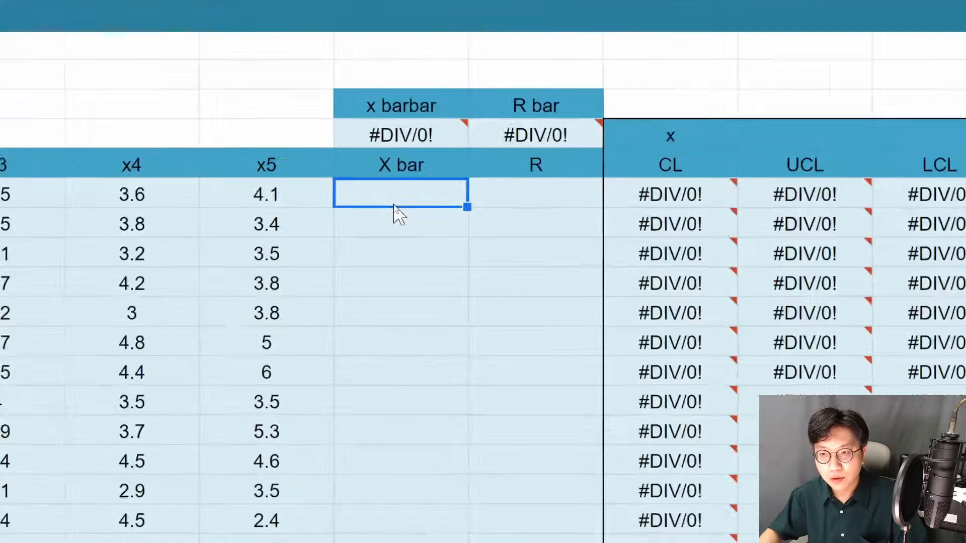
type("=")
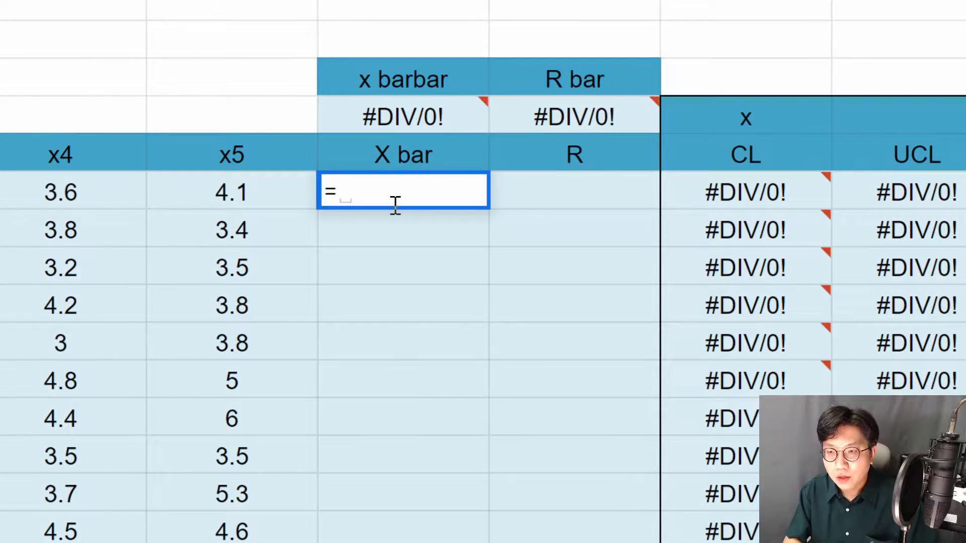
type("average(")
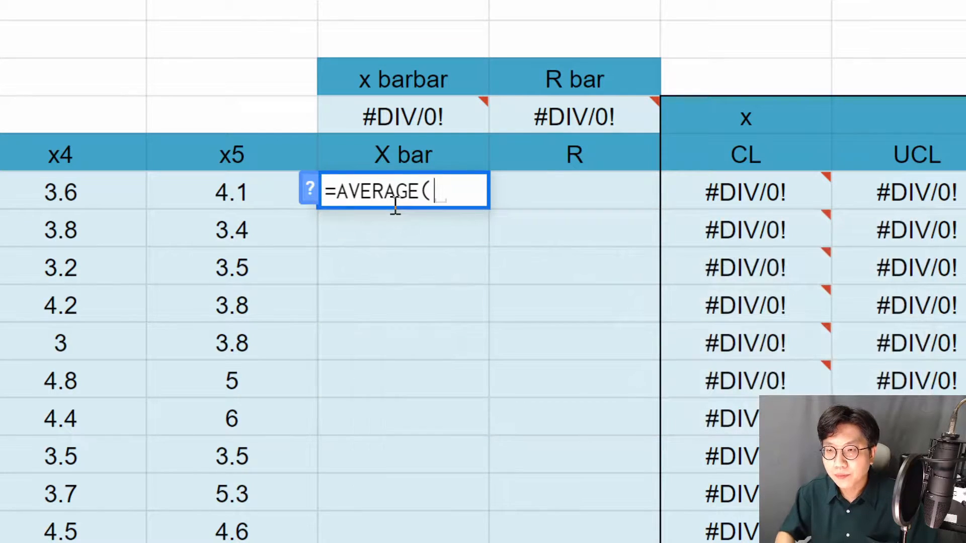
key("Left")
key("Left")
key("Left")
key("Left")
key("Left")
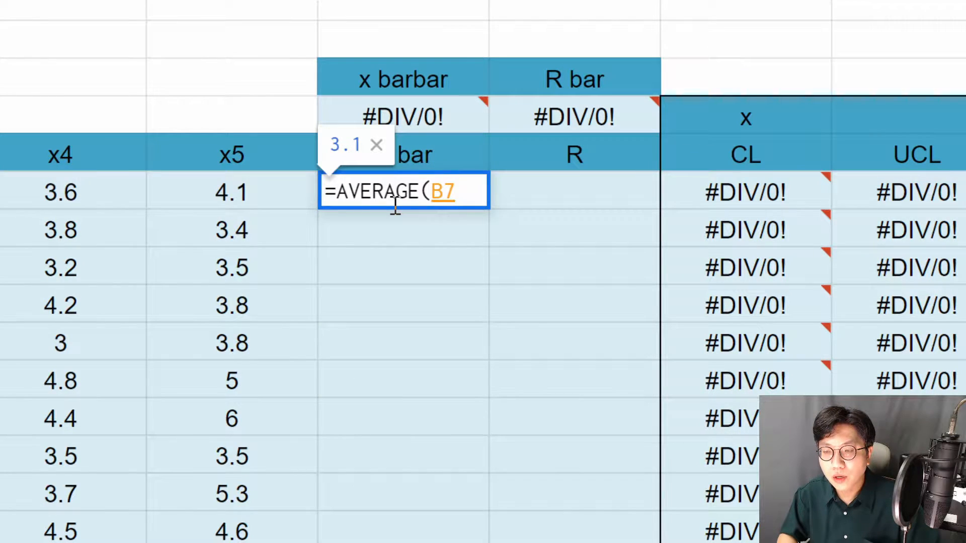
key("shift+Right")
key("shift+Right")
key("shift+Right")
key("shift+Right")
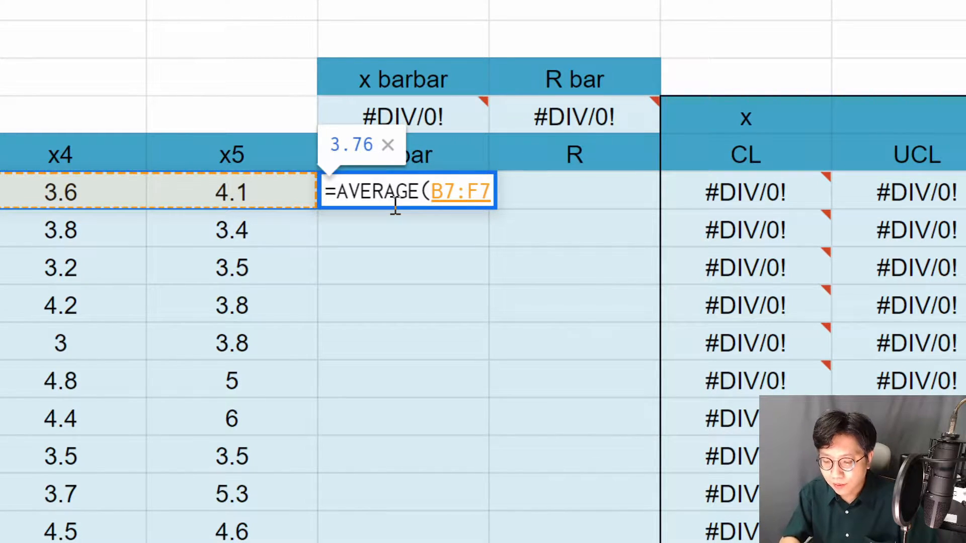
type(")")
key("Return")
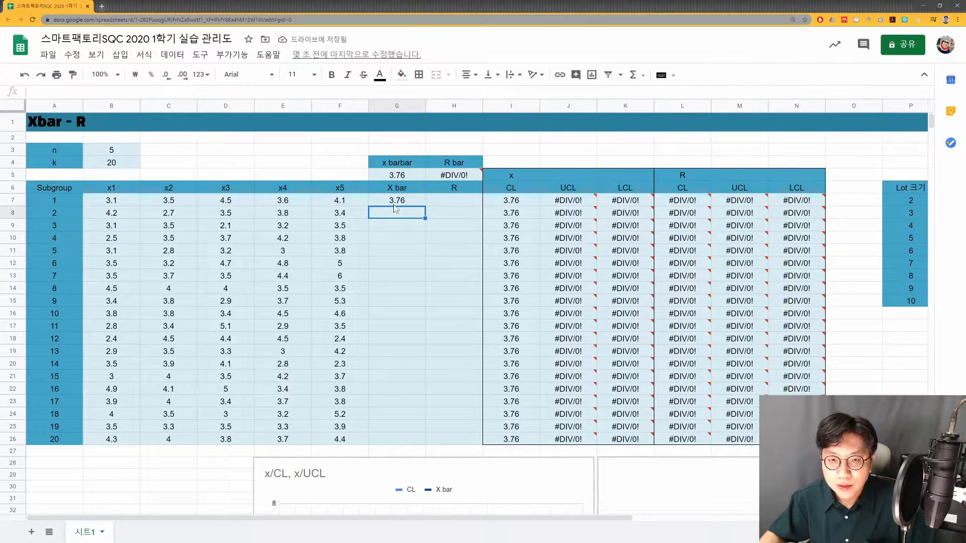
double_click(401, 199)
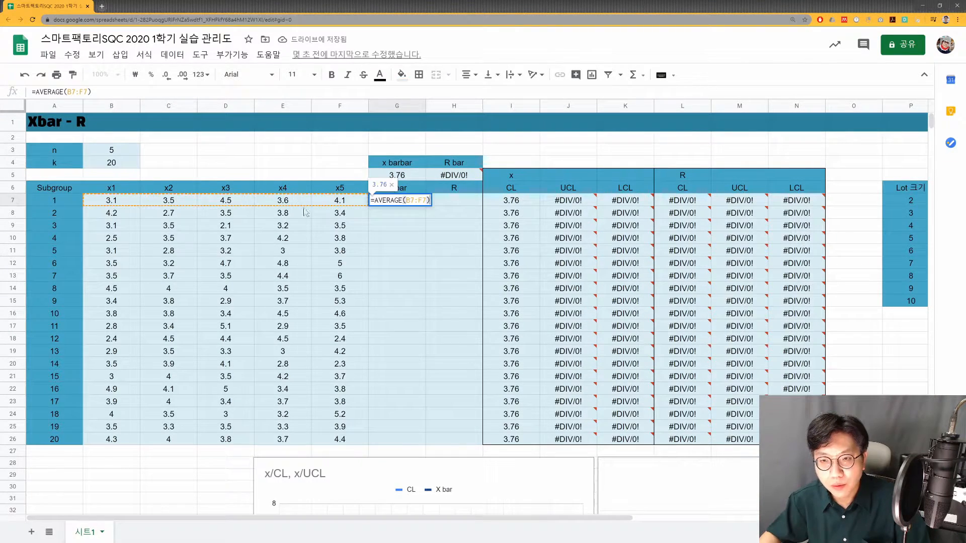
key("Return")
- Calculate subgroup 1's range R in H7 with the formula =MAX(B7:F7) - MIN(B7:F7)
left_click(447, 204)
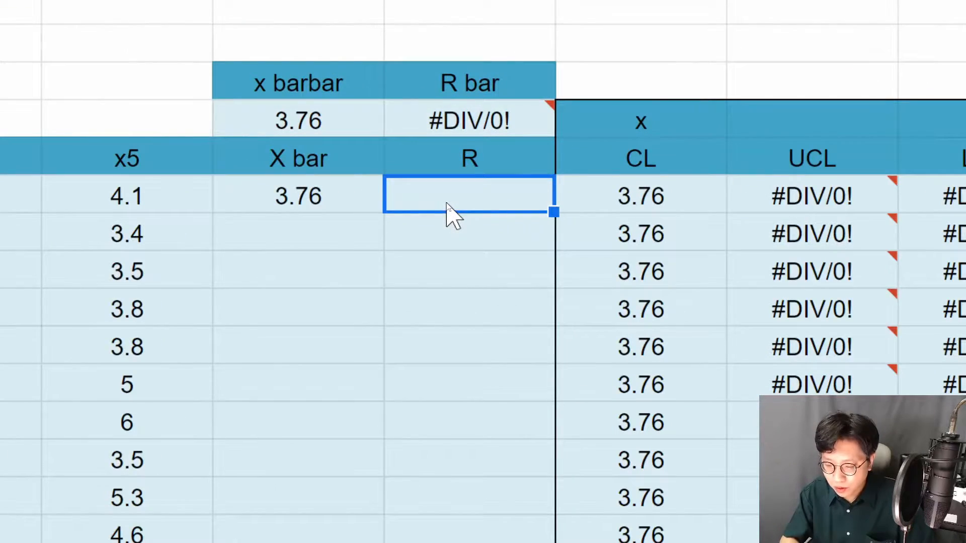
type("=max")
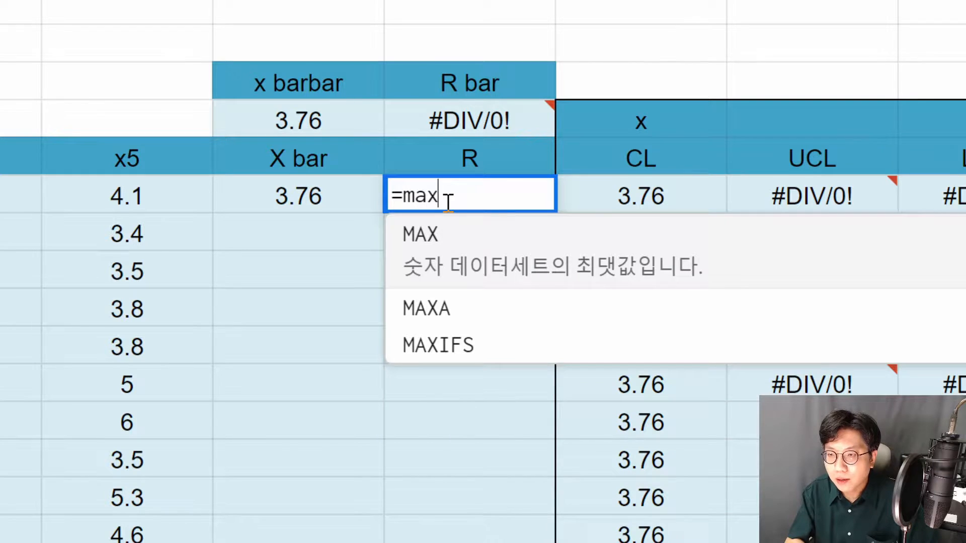
key("Tab")
key("Left")
key("Left")
key("Left")
key("Left")
key("Left")
key("Left")
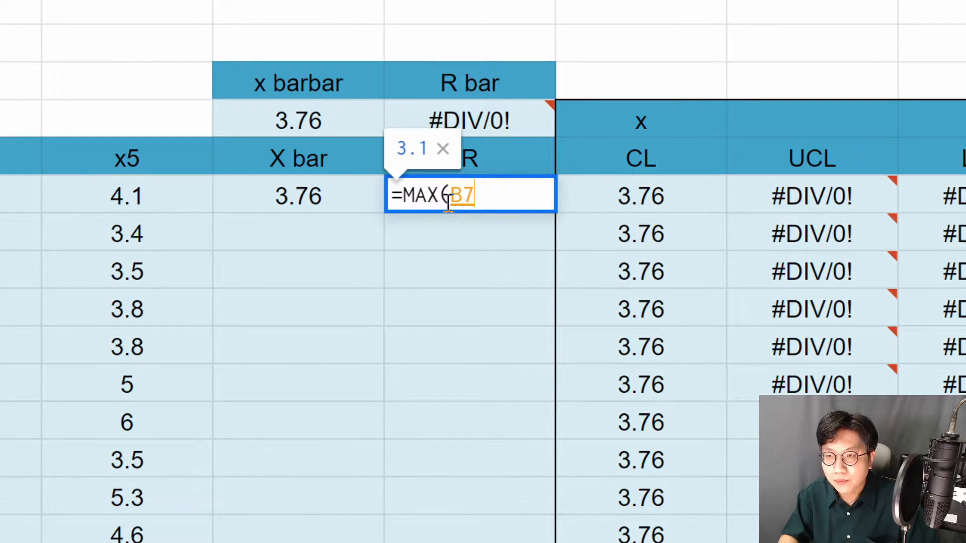
key("shift+Right")
key("shift+Right")
key("shift+Right")
key("shift+Right")
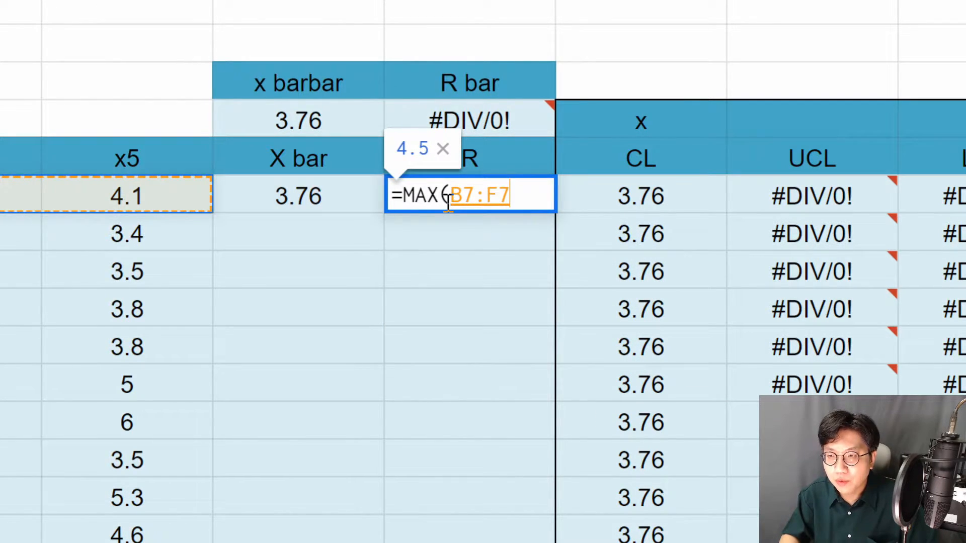
type(") - M")
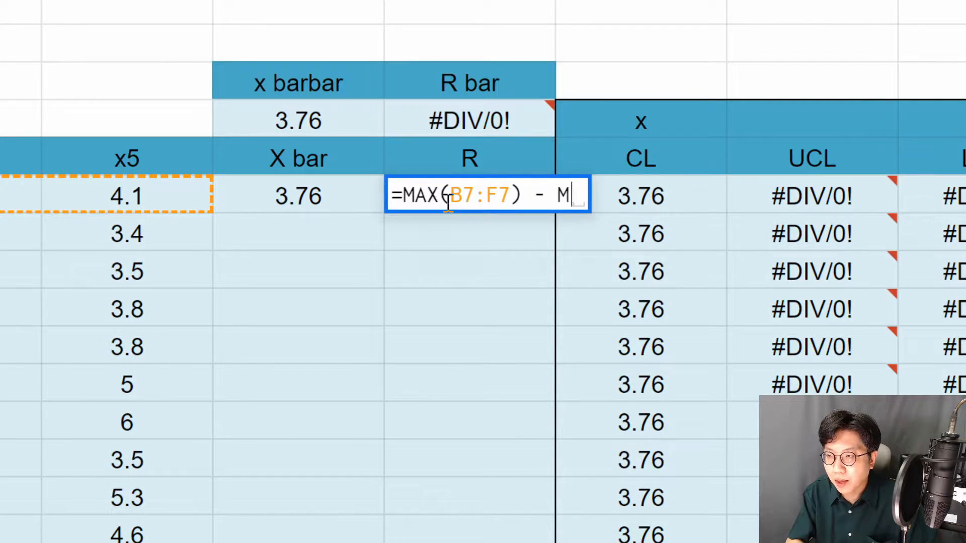
type("IN(")
key("Left")
key("Left")
key("Left")
key("Left")
key("Left")
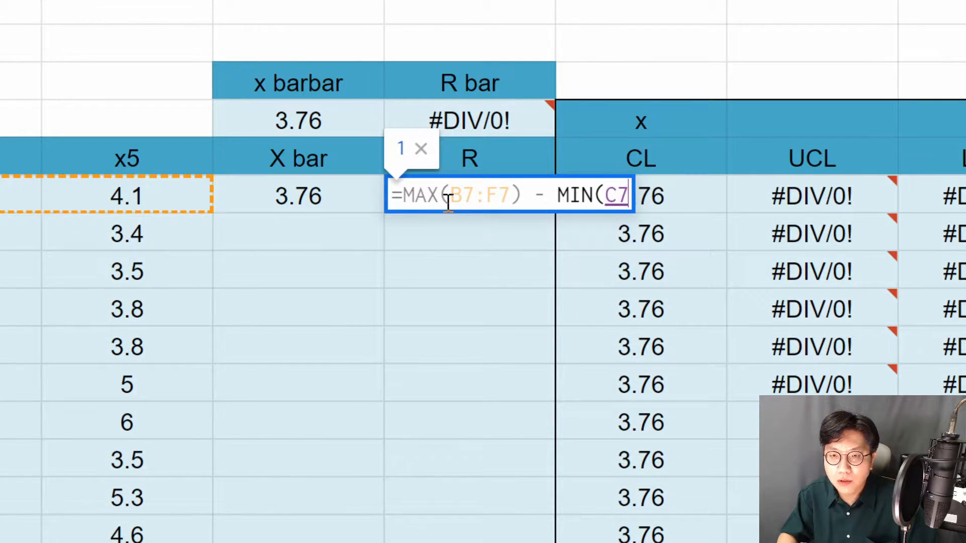
key("shift+Right")
key("shift+Right")
key("shift+Right")
key("shift+Right")
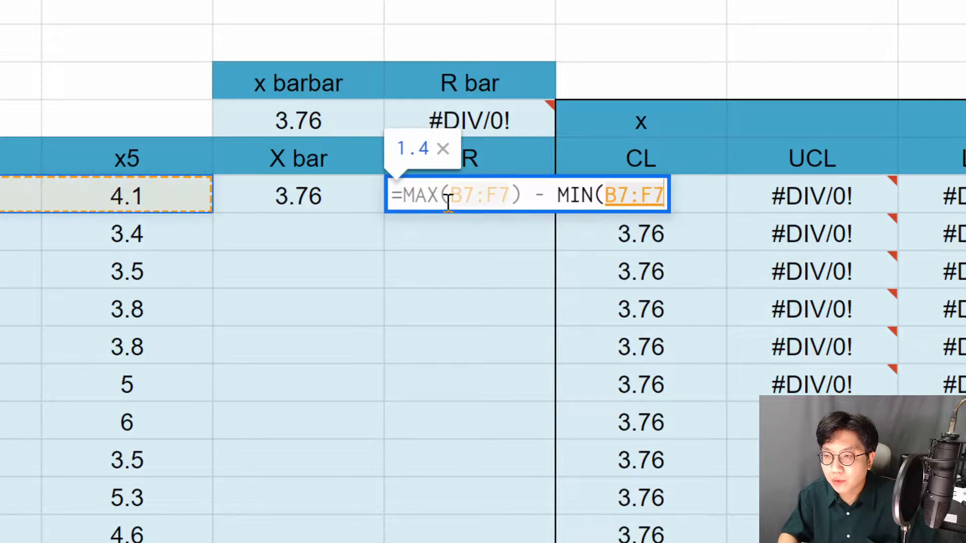
type(")")
key("Return")
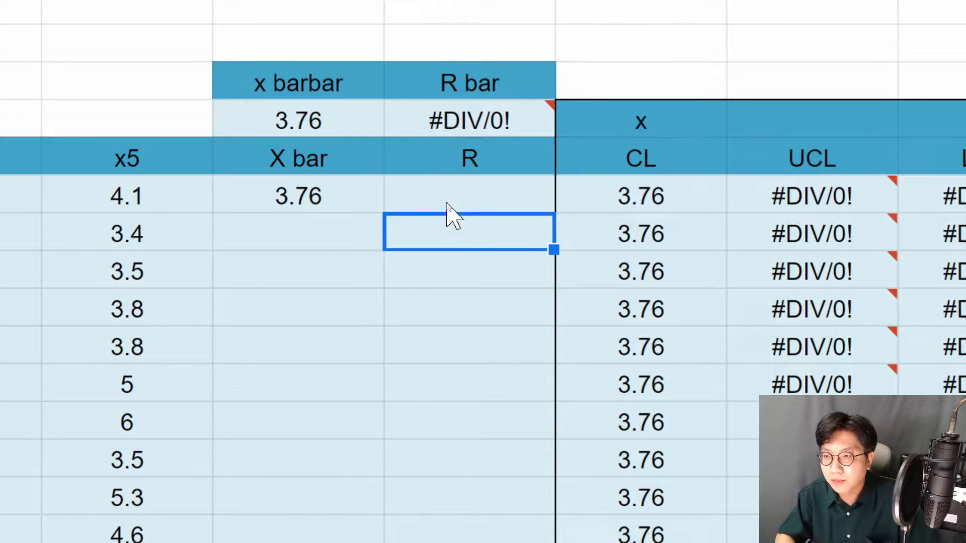
- Copy subgroup 1's X bar and R formulas down to the remaining subgroups through row 26
key("Up")
key("Left")
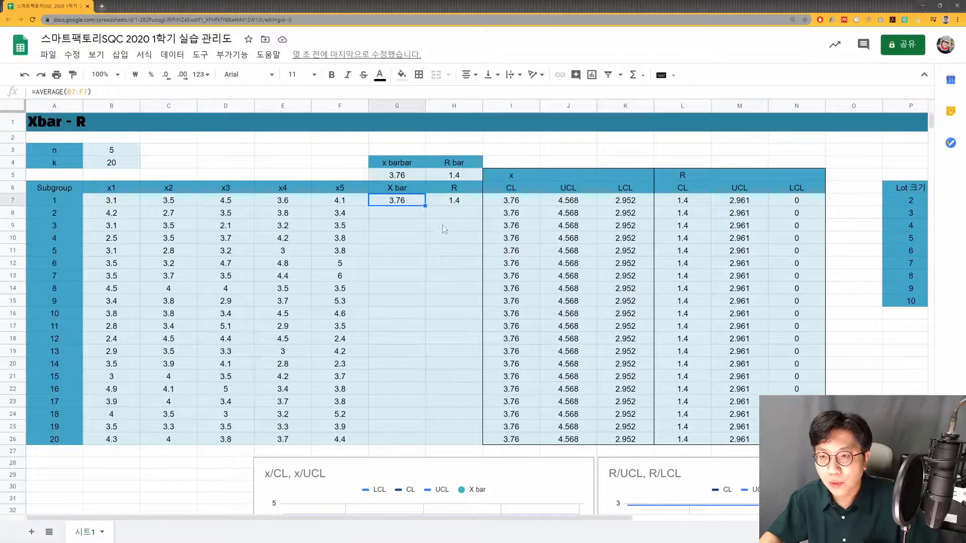
left_click(428, 269)
left_click_drag(403, 203, 448, 439)
key("ctrl+c")
key("ctrl+v")
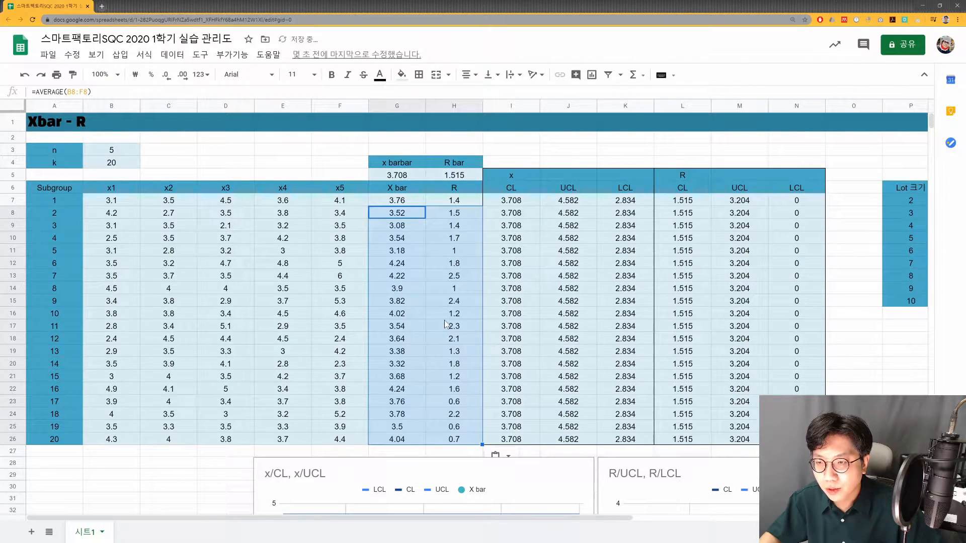
- Review the filled X bar and R columns and check which range the x barbar formula averages
left_click(445, 318)
left_click_drag(399, 205, 371, 437)
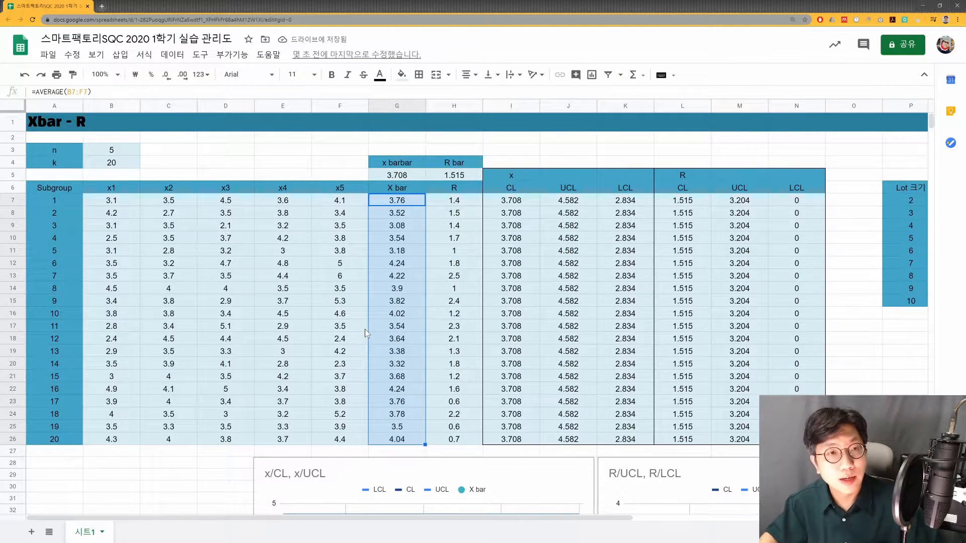
left_click_drag(457, 201, 450, 441)
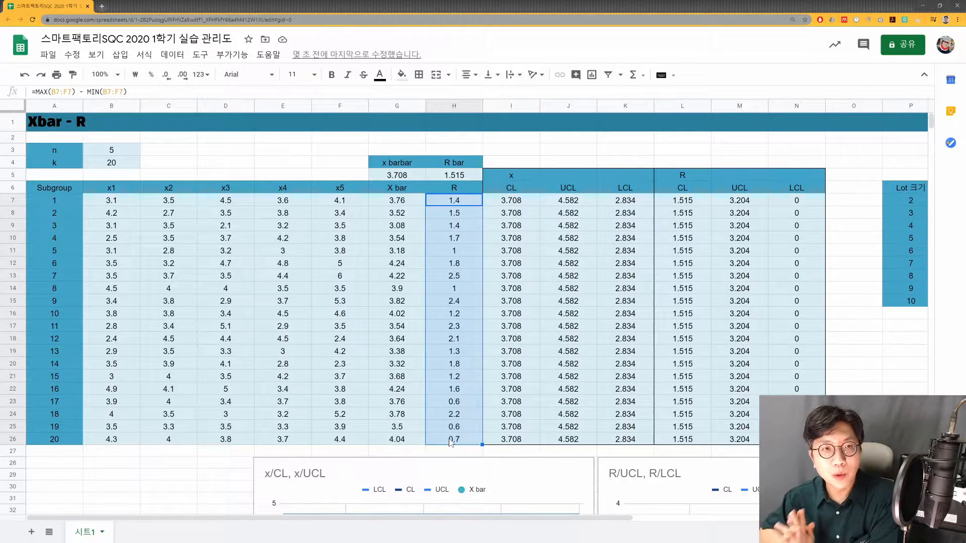
left_click(397, 175)
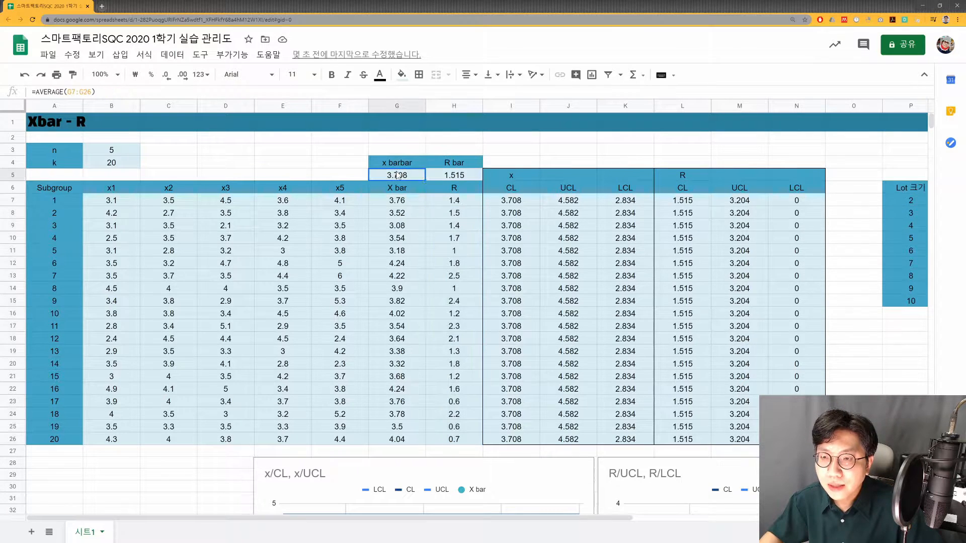
key("F2")
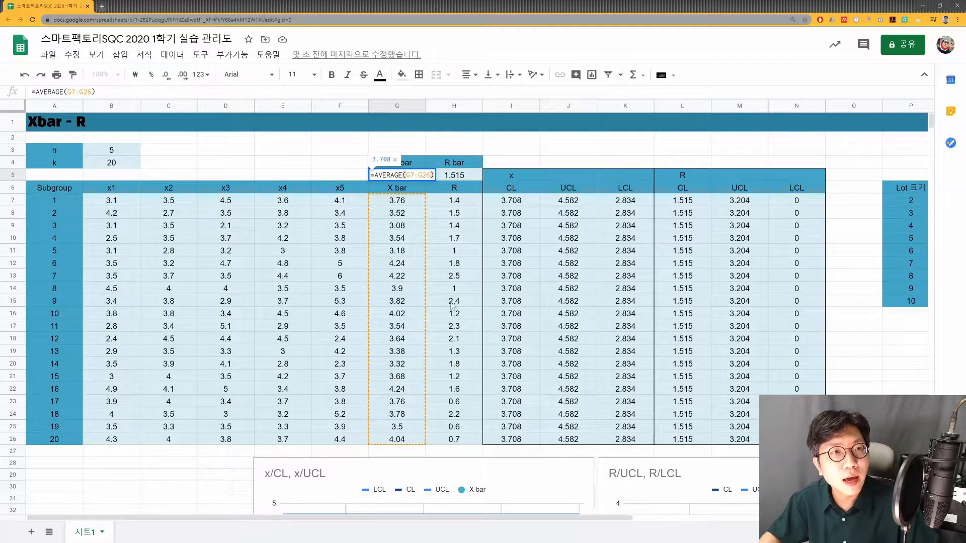
key("Escape")
- Enlarge the sheet to 200% and examine the formulas behind x barbar in G5 and R bar in H5
left_click(121, 75)
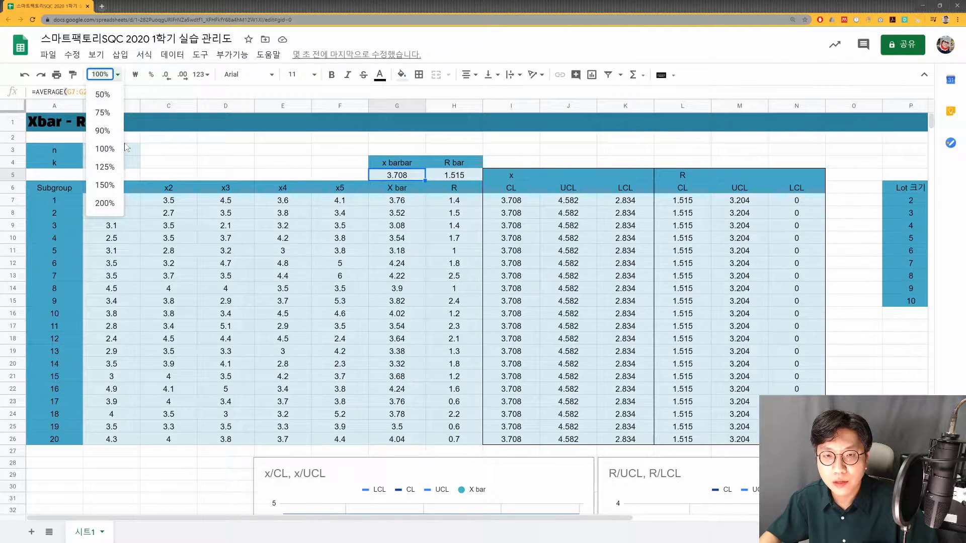
left_click(111, 204)
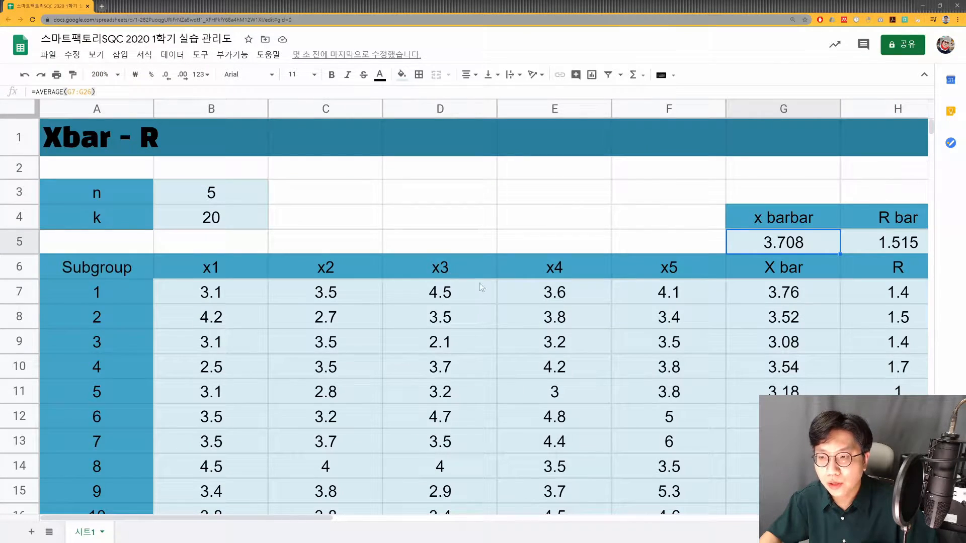
left_click(801, 293)
key("Right")
key("Right")
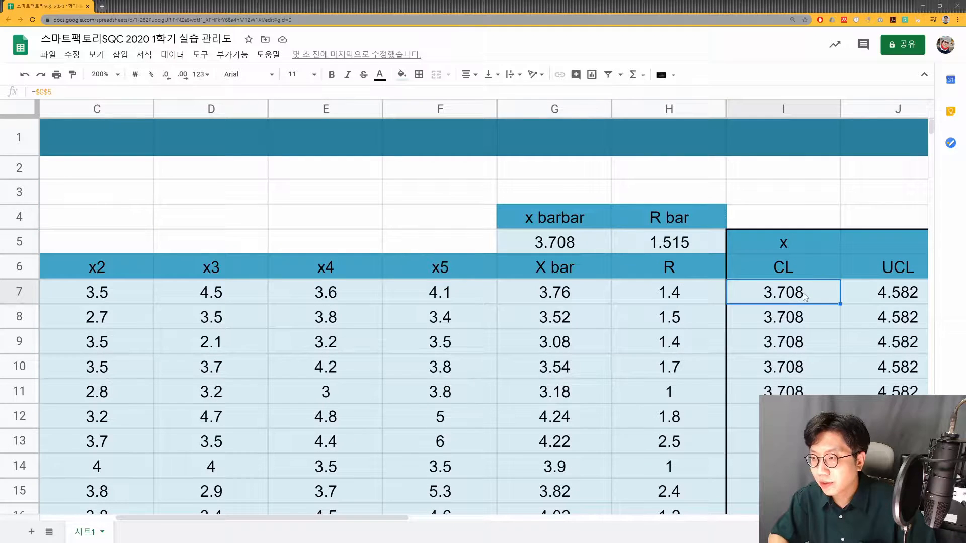
key("Left")
key("Left")
key("Left")
key("Up")
key("Up")
key("Right")
key("F2")
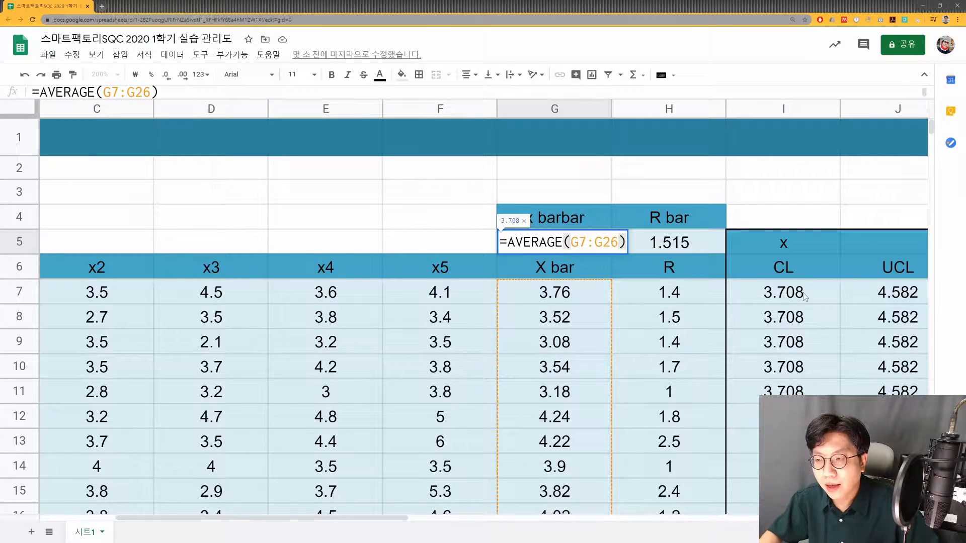
key("Escape")
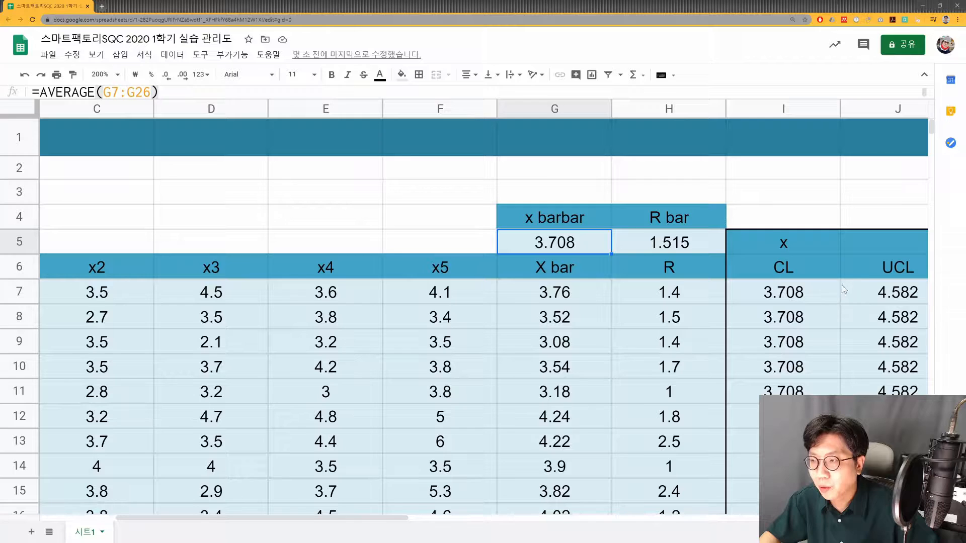
key("Right")
key("F2")
key("Escape")
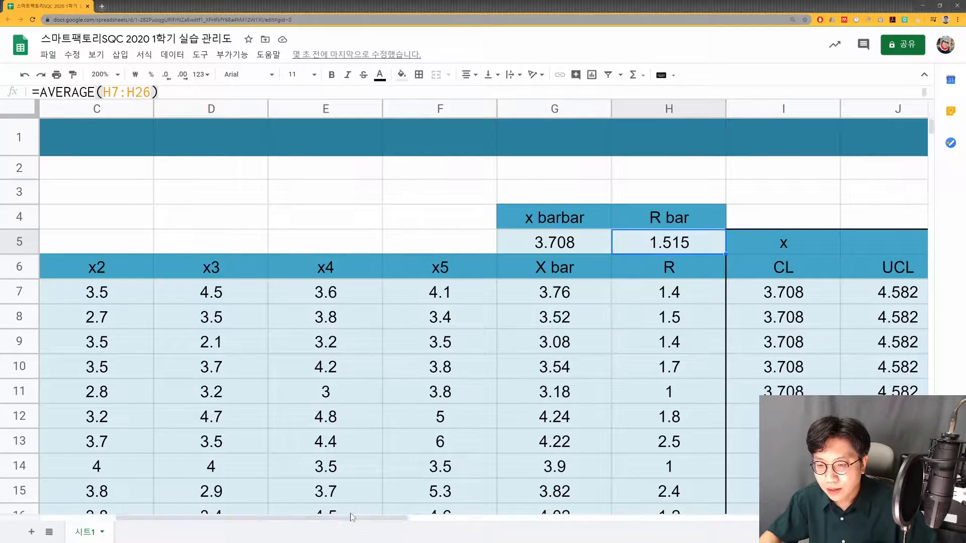
- Examine the x chart's CL, UCL and LCL formulas in row 7, leaving them unedited
left_click_drag(348, 520, 529, 536)
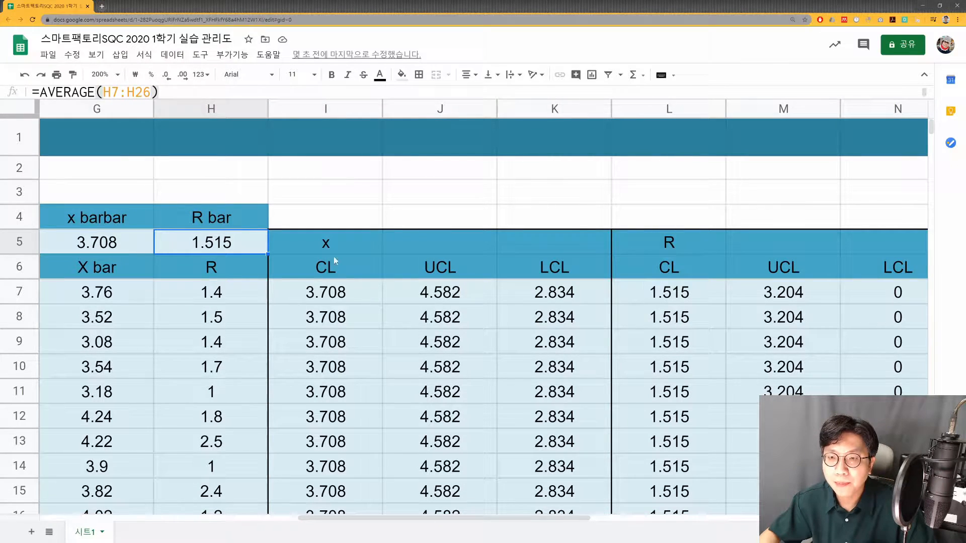
left_click(346, 254)
left_click(347, 297)
type("=$G$5")
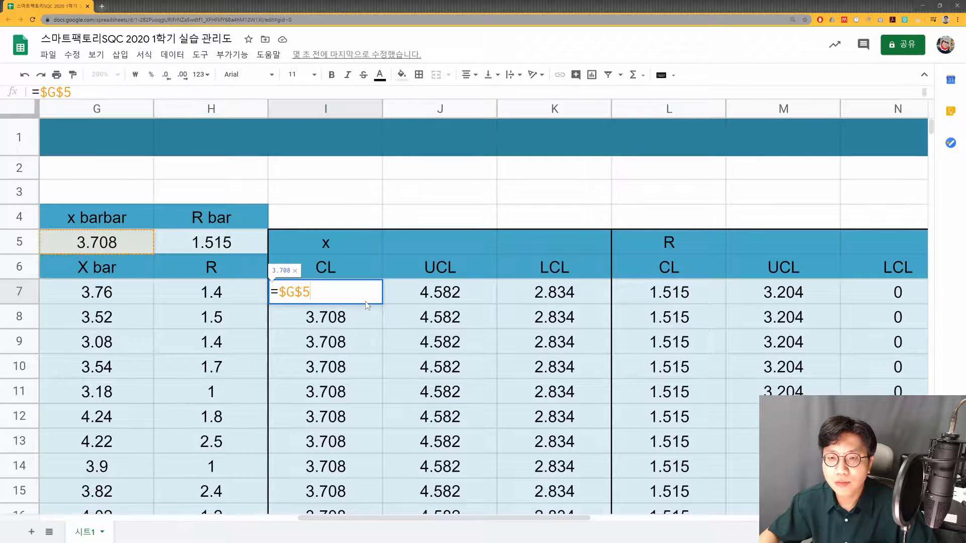
key("Return")
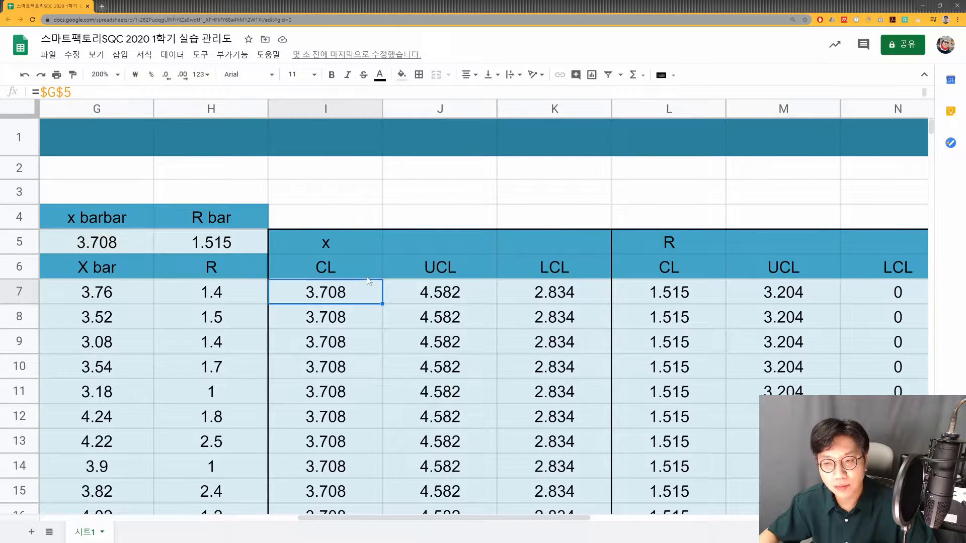
left_click(439, 301)
left_click(549, 299)
left_click(469, 303)
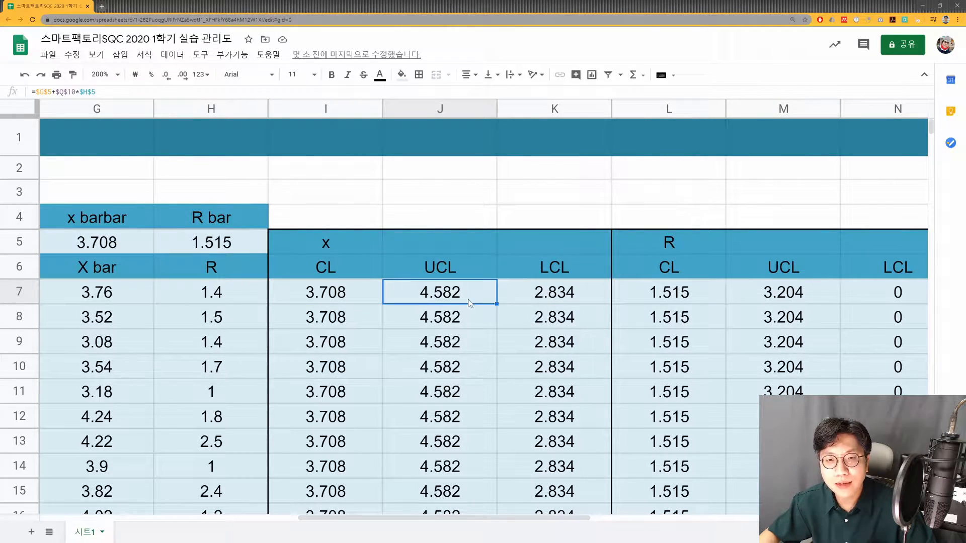
- Compare the x chart's UCL formula in J7 with the slide's control limit formulas and locate its A2 constant in Q10
double_click(469, 302)
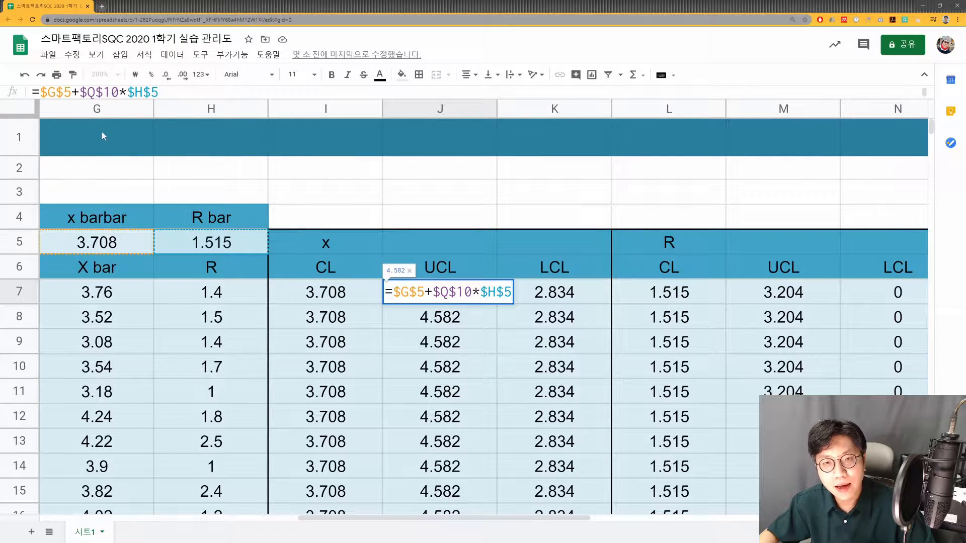
key("alt+Tab")
scroll(654, 277, "up", 1)
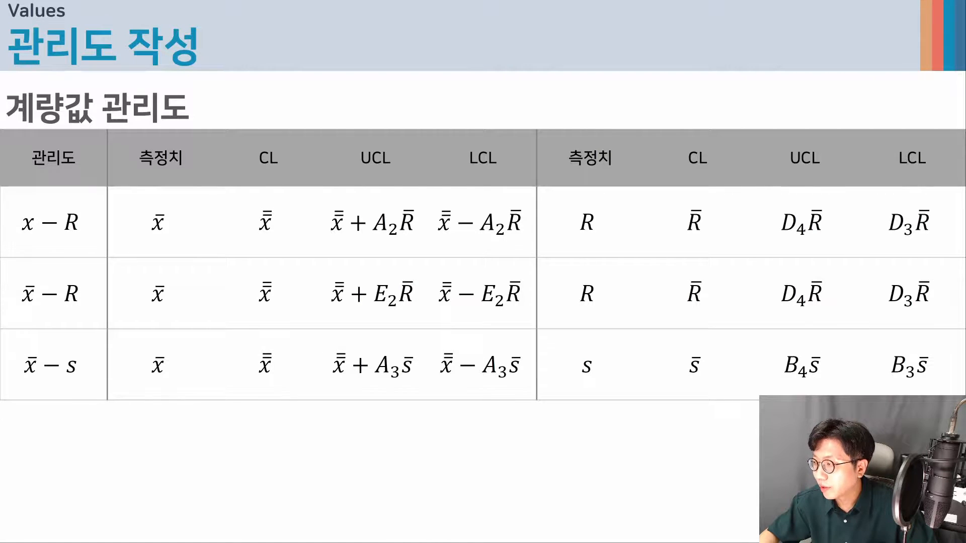
key("alt+Tab")
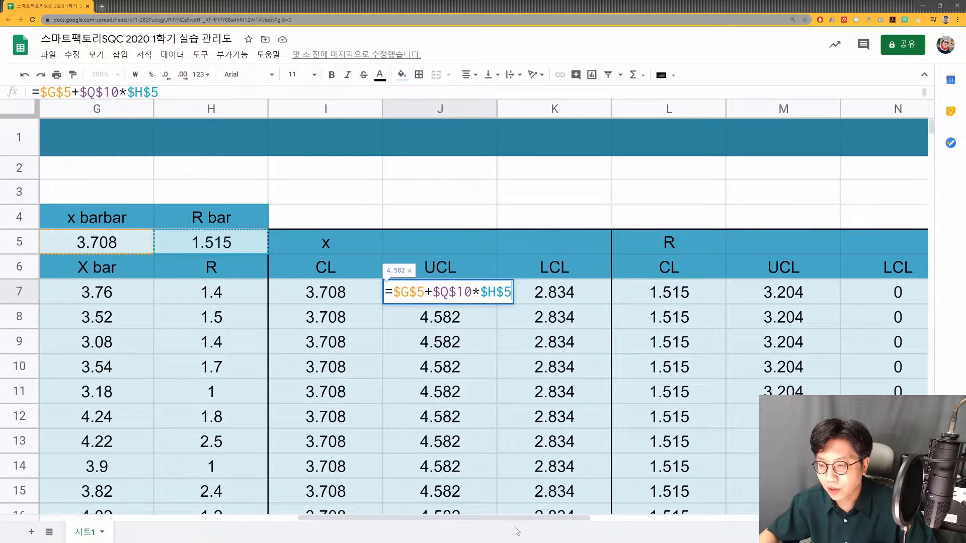
left_click_drag(518, 524, 699, 524)
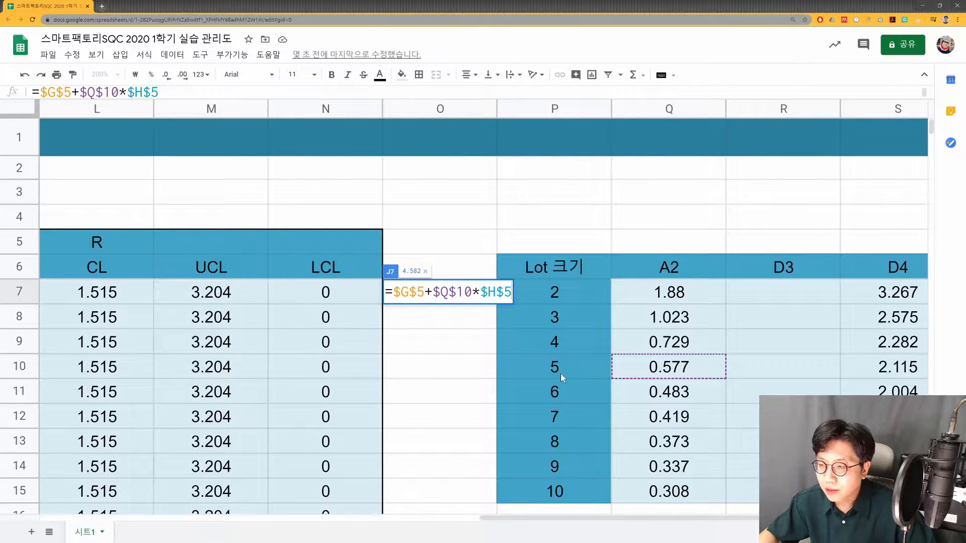
key("Return")
- Rename the constants table's header in P6 as 샘플 크기
left_click(572, 267)
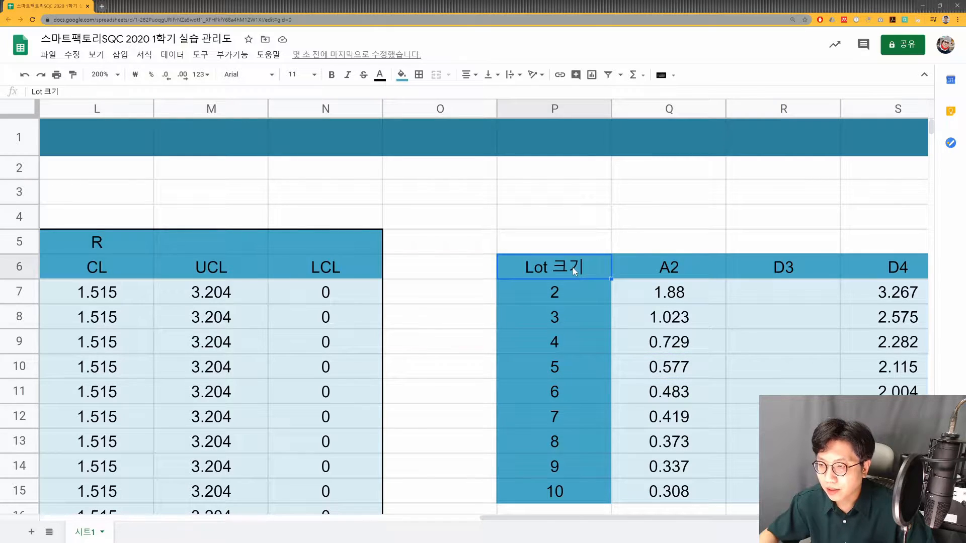
type("zmrl")
key("BackSpace")
key("BackSpace")
key("BackSpace")
key("BackSpace")
key("Hangul")
type("ㅋ")
key("BackSpace")
type("샘플 크기")
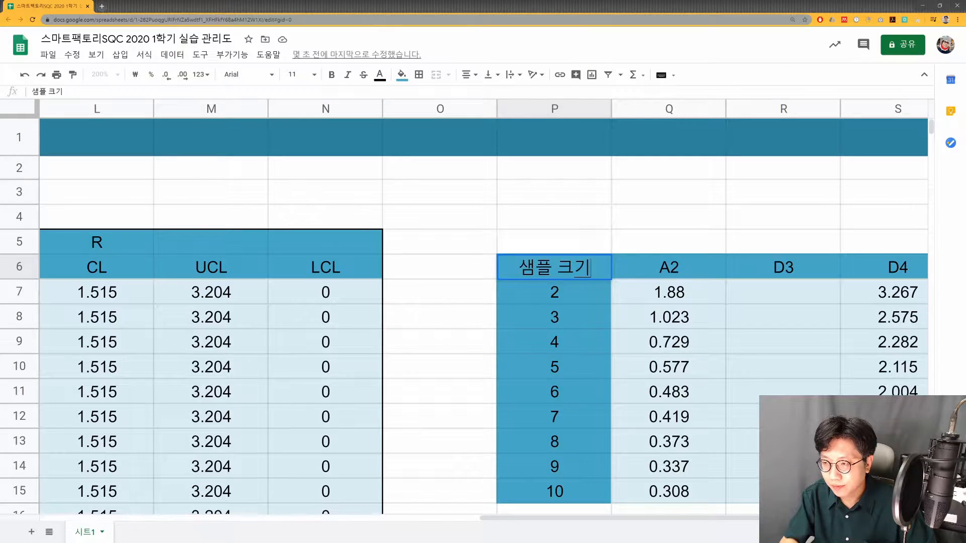
key("Return")
- Add the symbol (n) to the P6 header so it reads 샘플 크기(n)
left_click(667, 375)
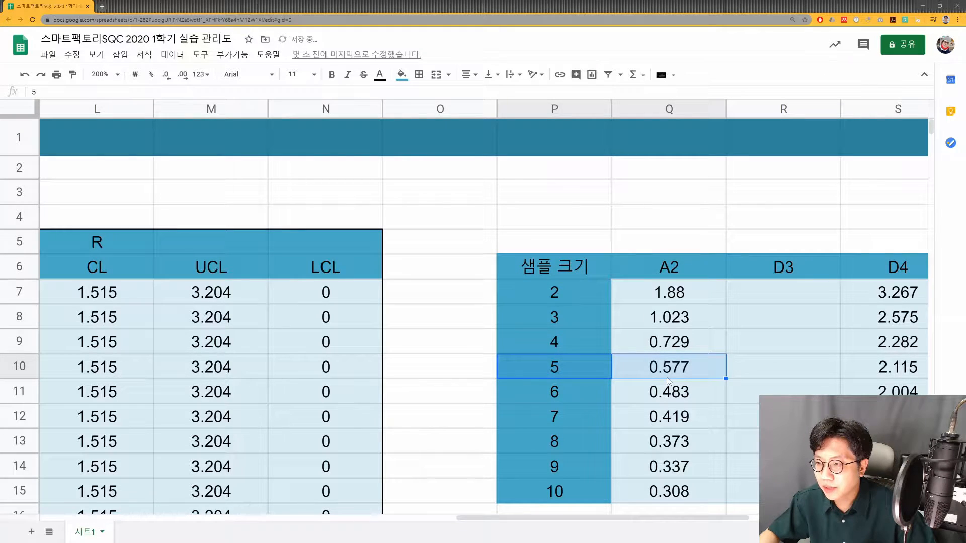
double_click(593, 269)
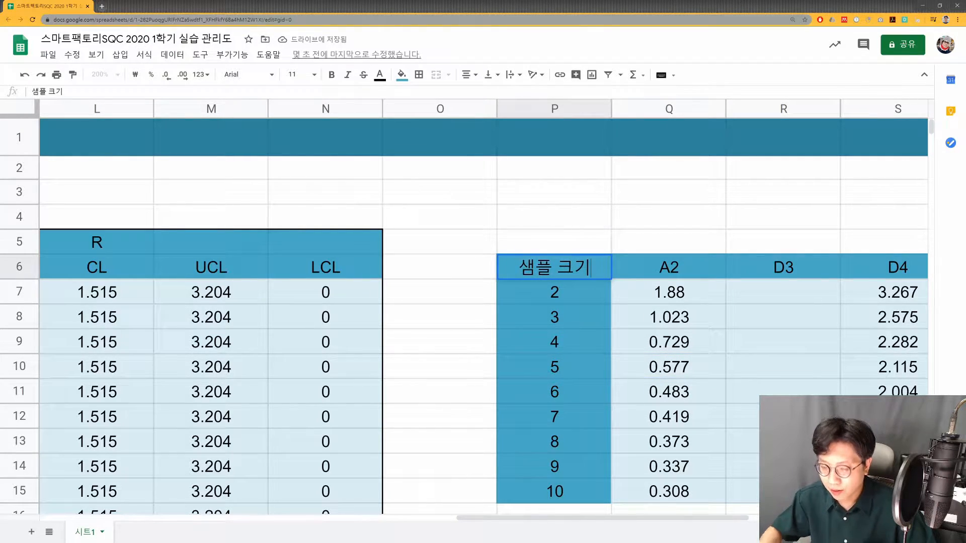
type("(n")
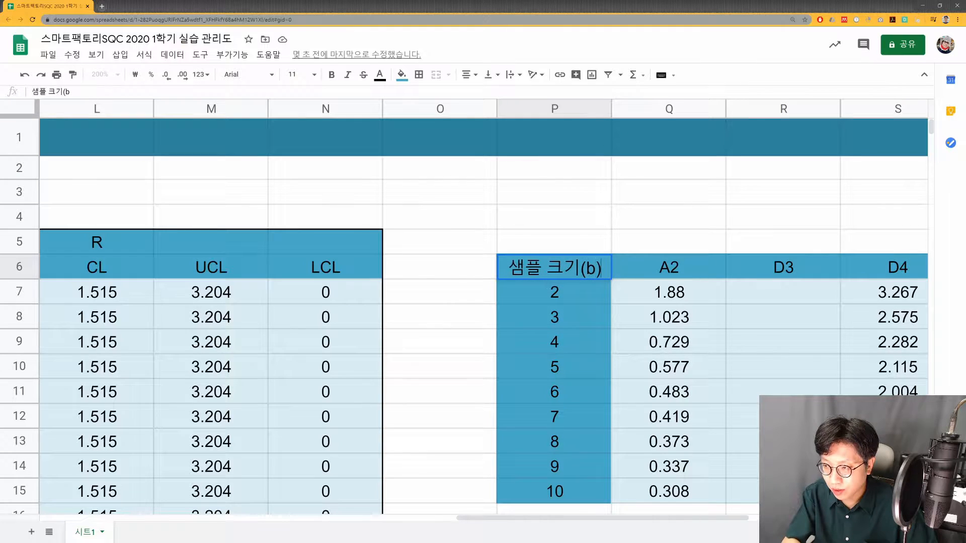
type(")")
key("Return")
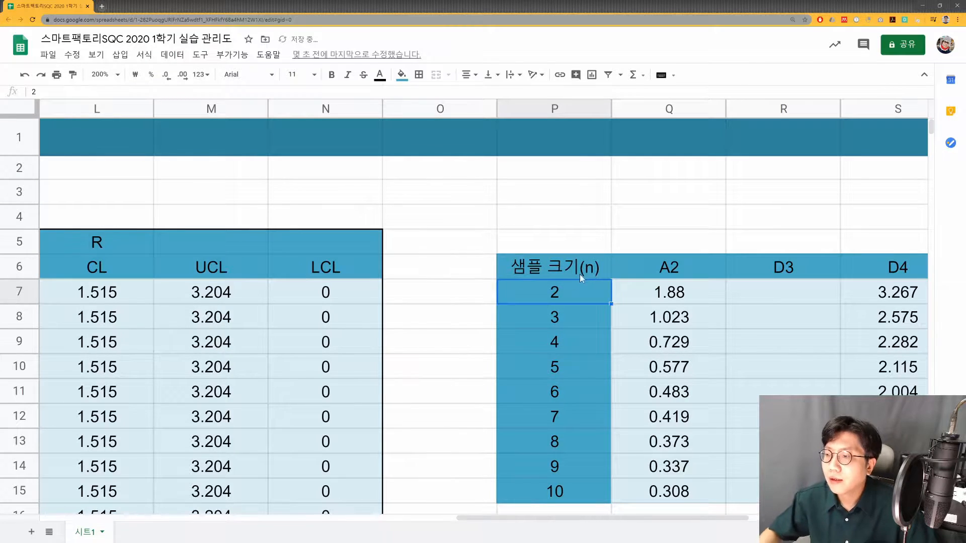
- Check the A2 constant for sample size 5 and how the x chart's UCL and LCL formulas in J7 and K7 use it
left_click(569, 368)
key("Right")
left_click_drag(583, 514, 428, 508)
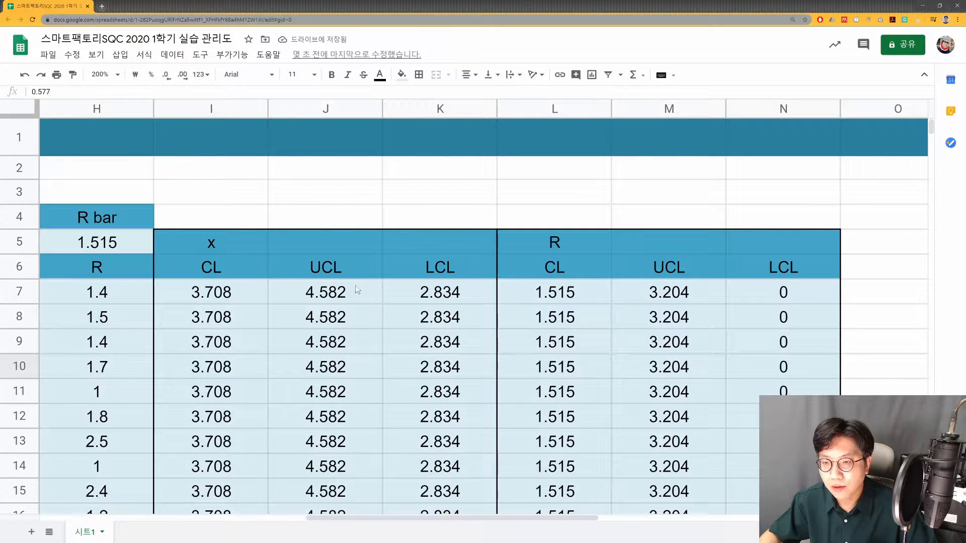
double_click(357, 291)
key("Escape")
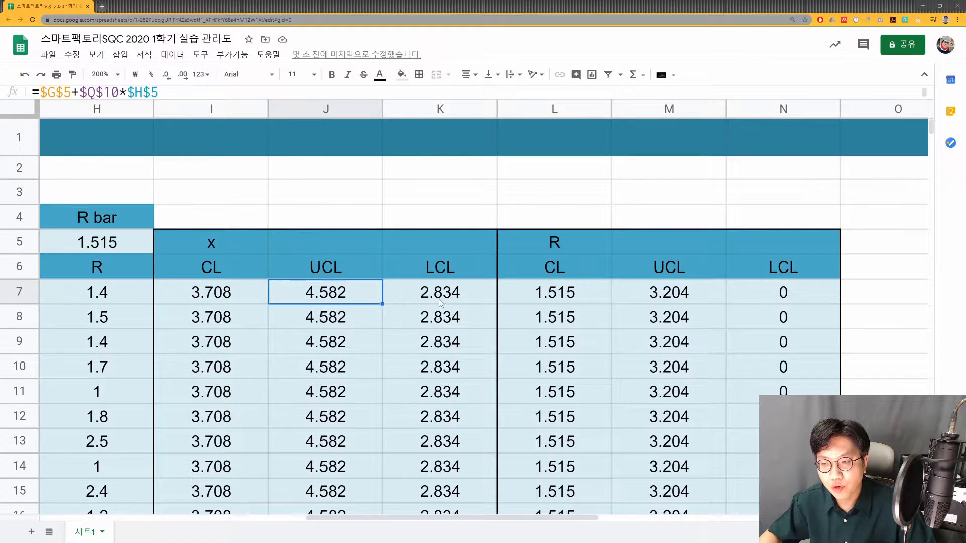
double_click(440, 292)
left_click_drag(433, 293, 425, 292)
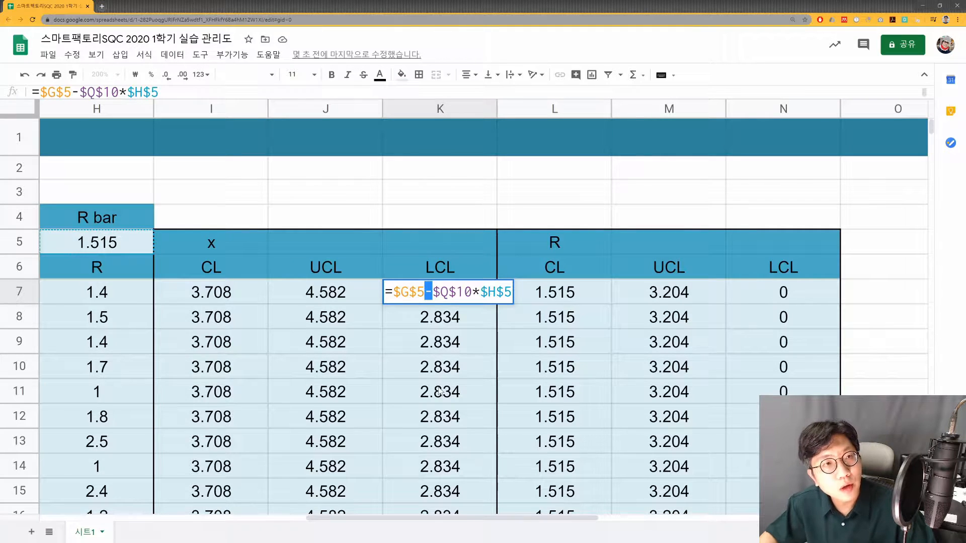
key("Escape")
- Review the x chart's CL, UCL and LCL columns from row 7 down to row 26
left_click(343, 293)
left_click(412, 297)
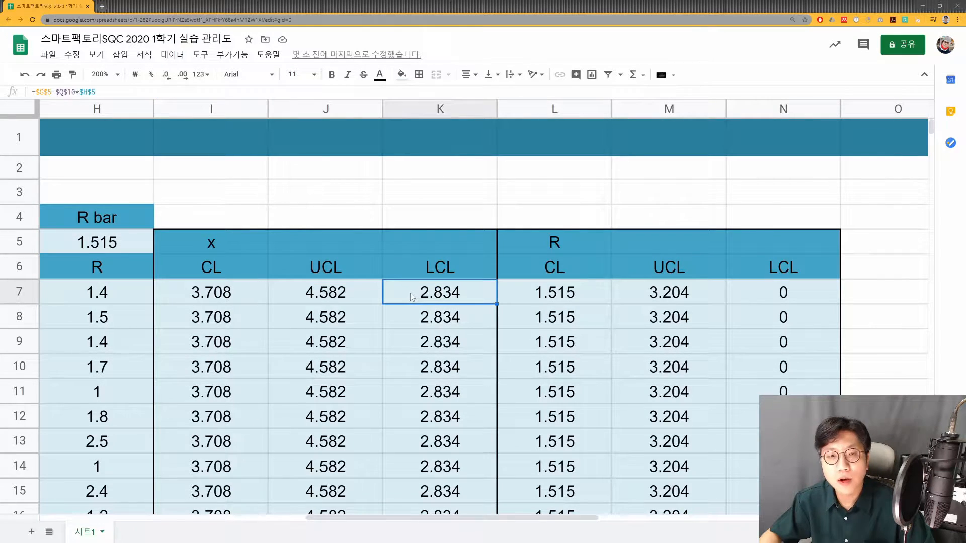
left_click_drag(347, 294, 433, 306)
left_click(242, 291)
left_click(372, 299)
left_click(449, 299)
scroll(449, 299, "down", 6)
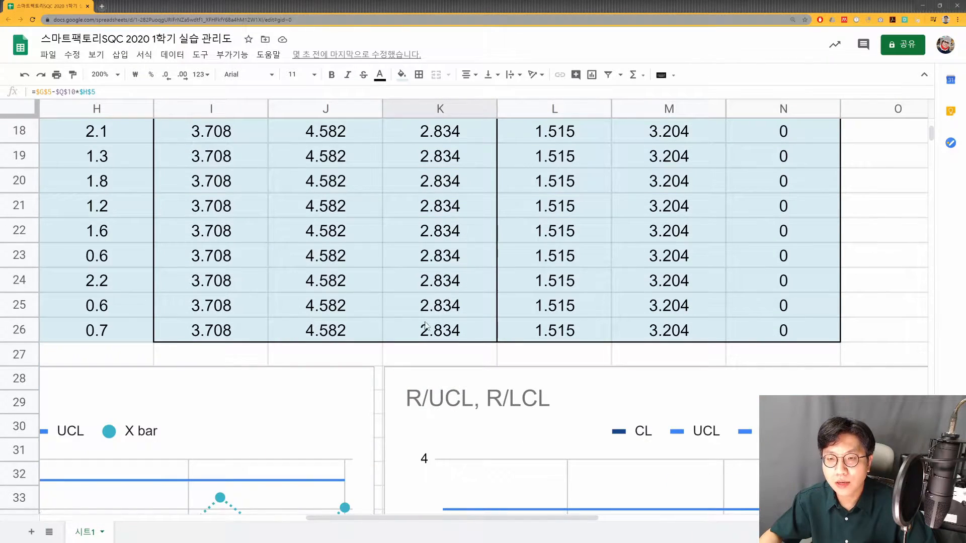
scroll(417, 327, "up", 6)
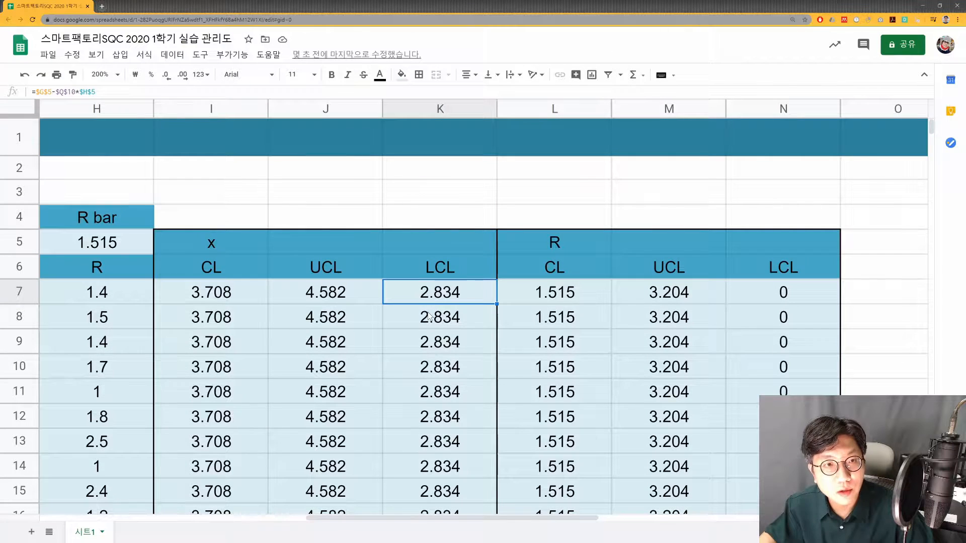
- Examine the R chart's CL formula in L7 and compare it with the control limit formulas on the slide
left_click(596, 301)
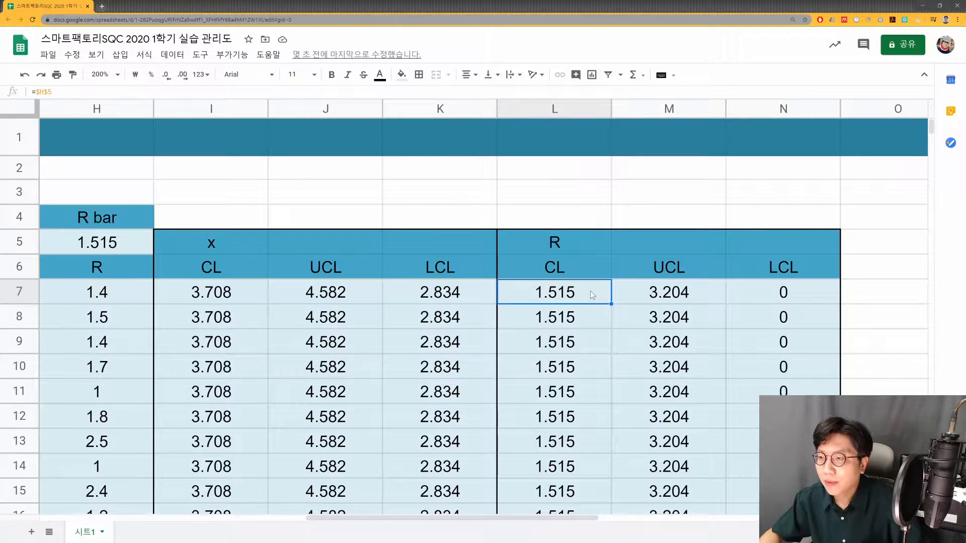
left_click(578, 265)
key("Tab")
key("Tab")
key("Return")
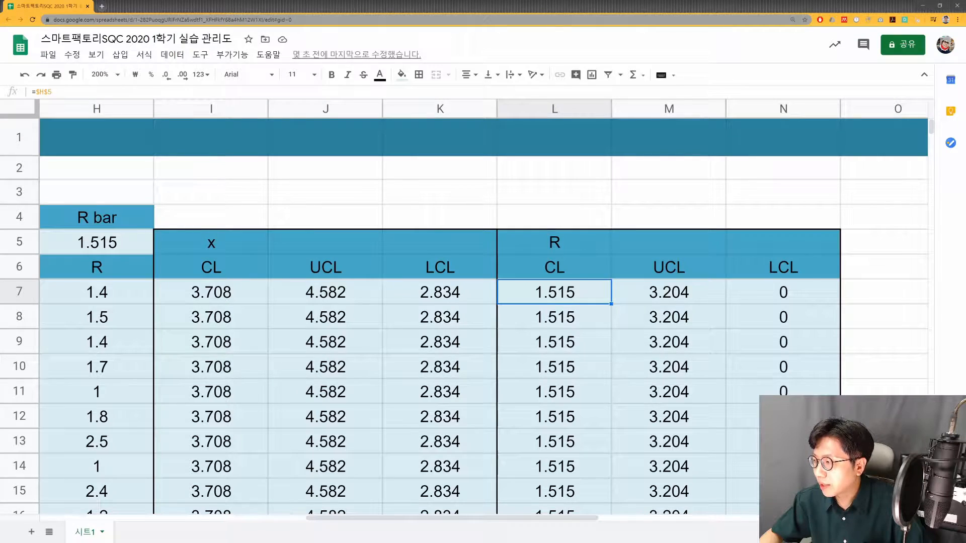
key("alt+Tab")
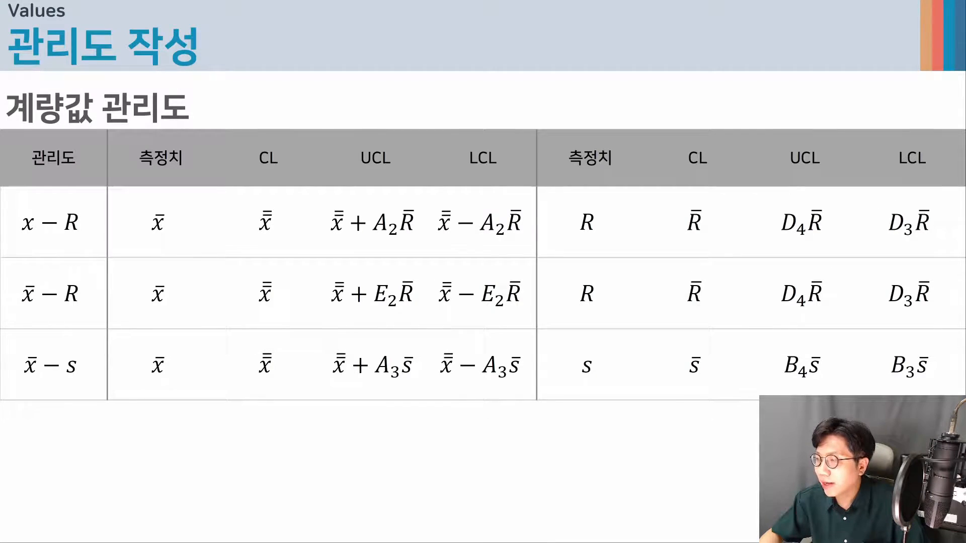
key("alt+Tab")
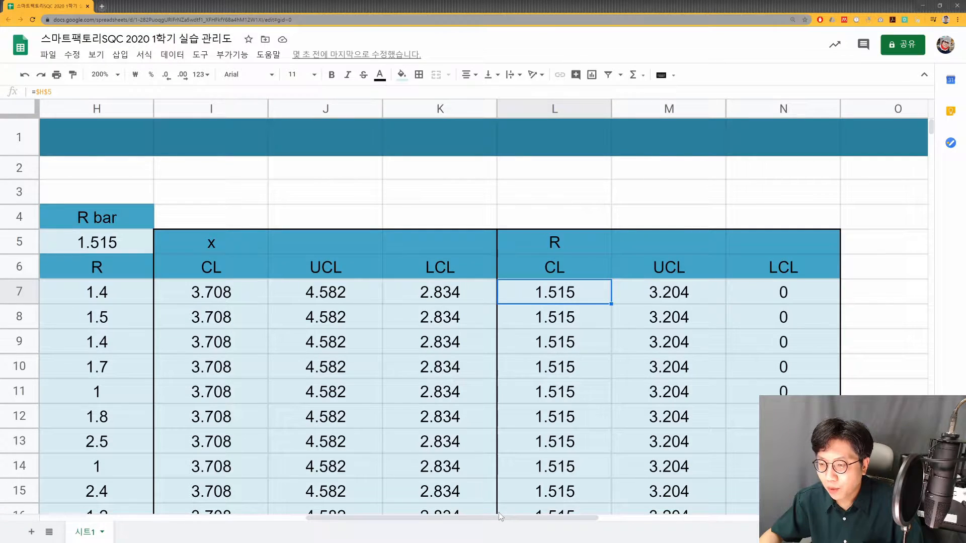
- Inspect the D3 and D4 constant columns and the R chart's UCL and LCL formulas in M7 and N7
scroll(675, 513, "right", 1)
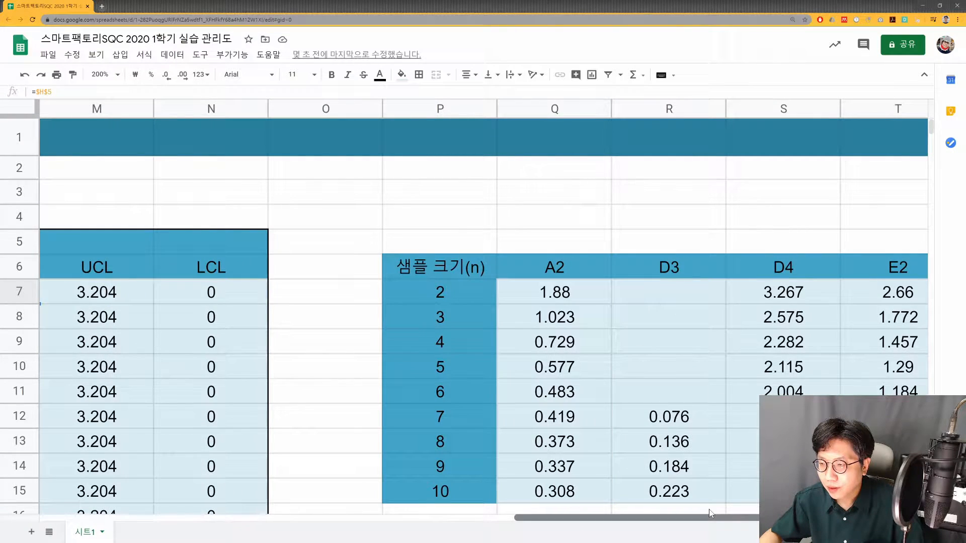
left_click_drag(656, 266, 780, 417)
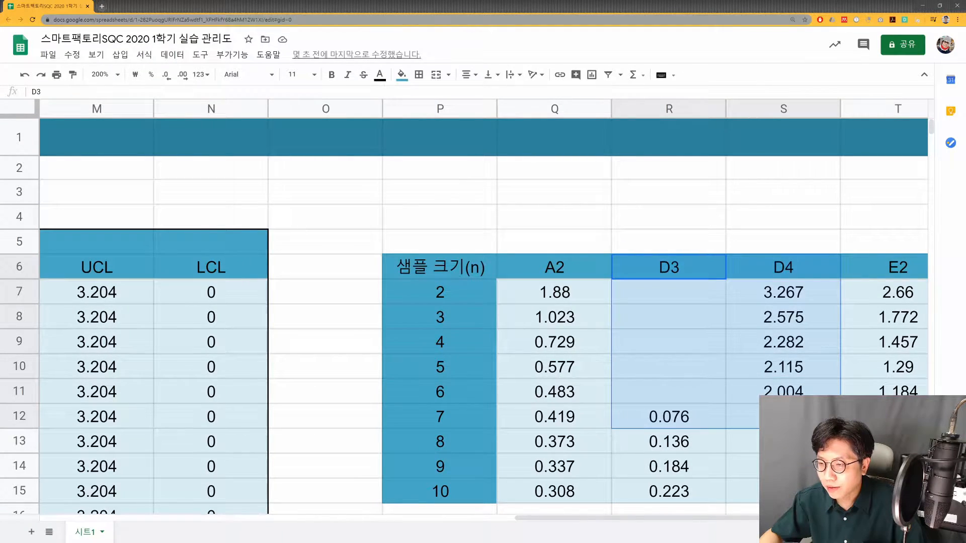
left_click(678, 376)
left_click(103, 300)
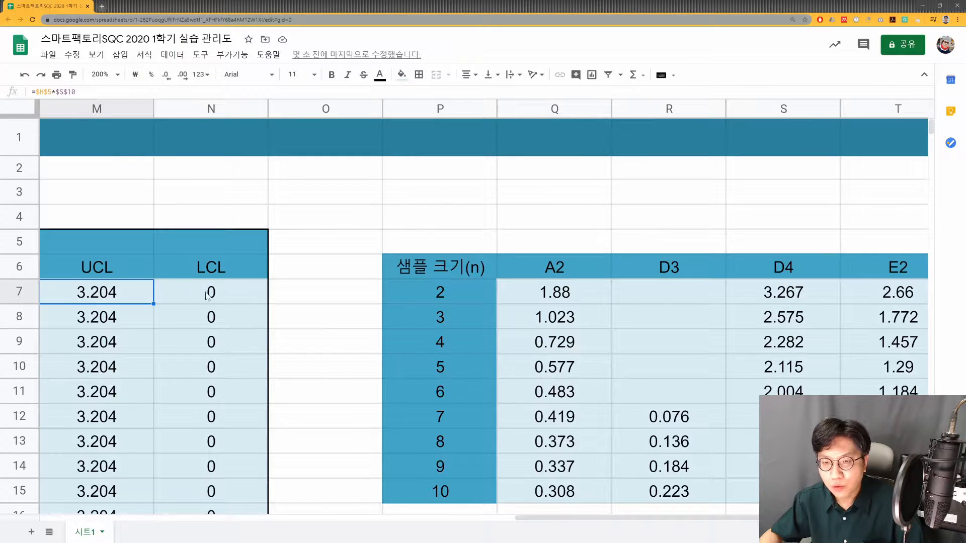
left_click(199, 287)
double_click(198, 288)
key("Escape")
double_click(102, 296)
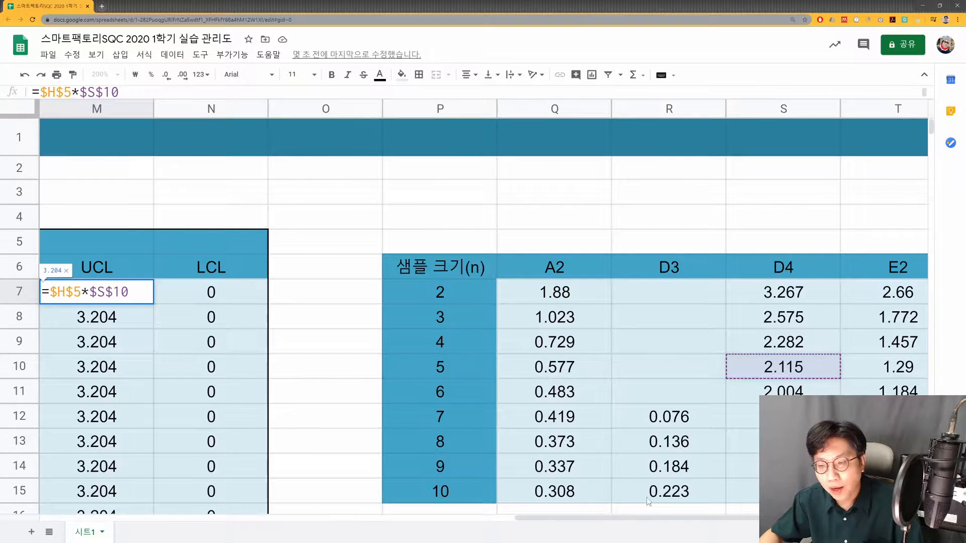
- Trace the R chart's CL in L7 back to the R bar value in H5
left_click_drag(617, 515, 533, 525)
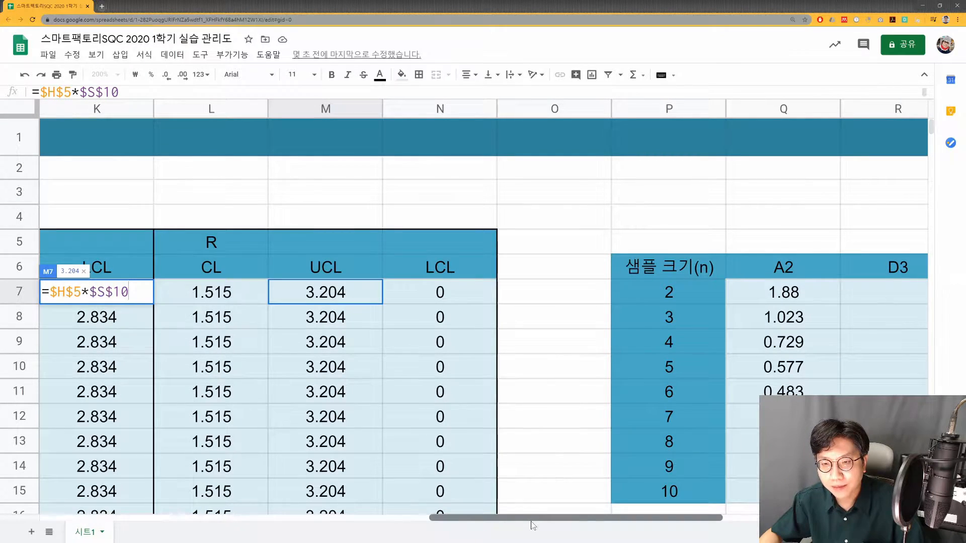
key("Escape")
key("Left")
key("Left")
key("Left")
key("Left")
key("Left")
key("Left")
key("Left")
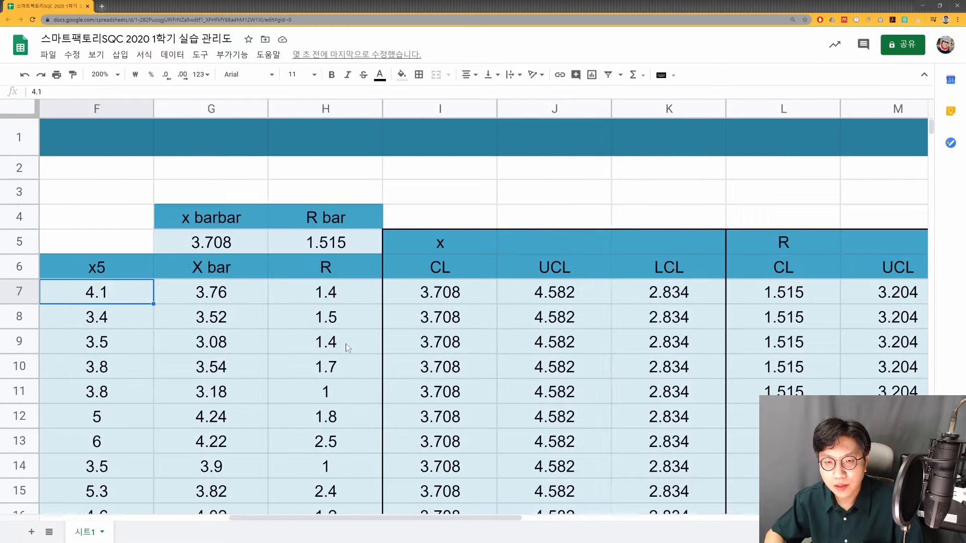
left_click(357, 238)
left_click(779, 298)
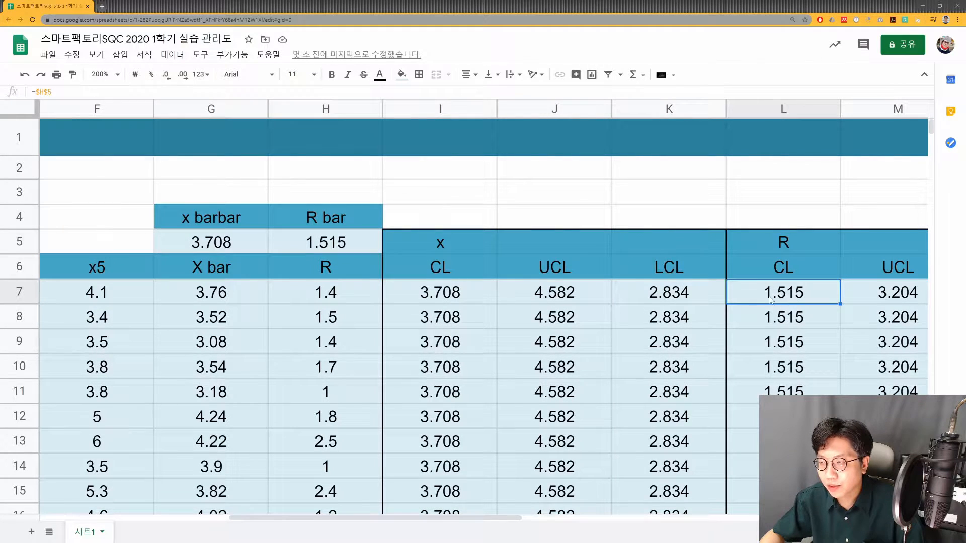
left_click(344, 249)
left_click_drag(780, 297, 356, 248)
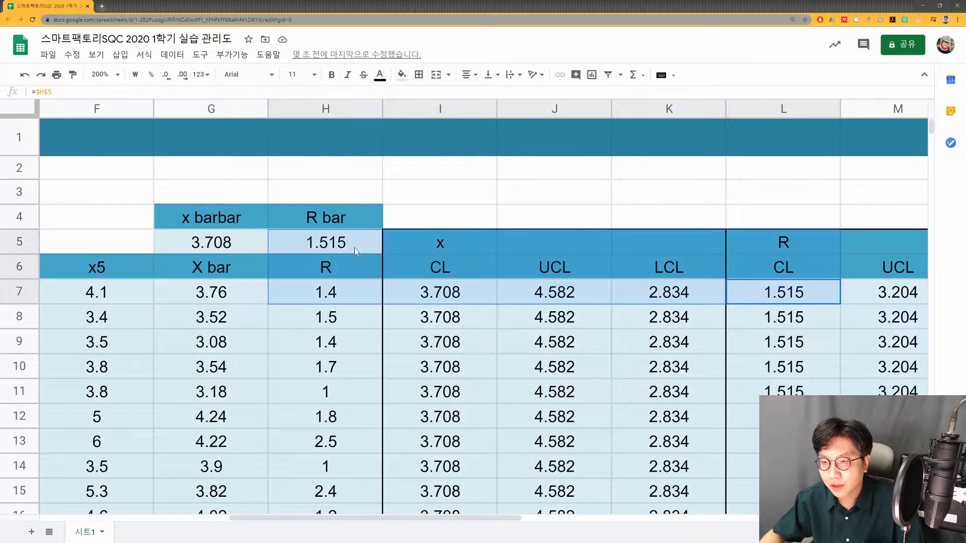
- Check the R chart's UCL and LCL formulas against the D4 and D3 constants for sample size 5 in row 10
key("Right")
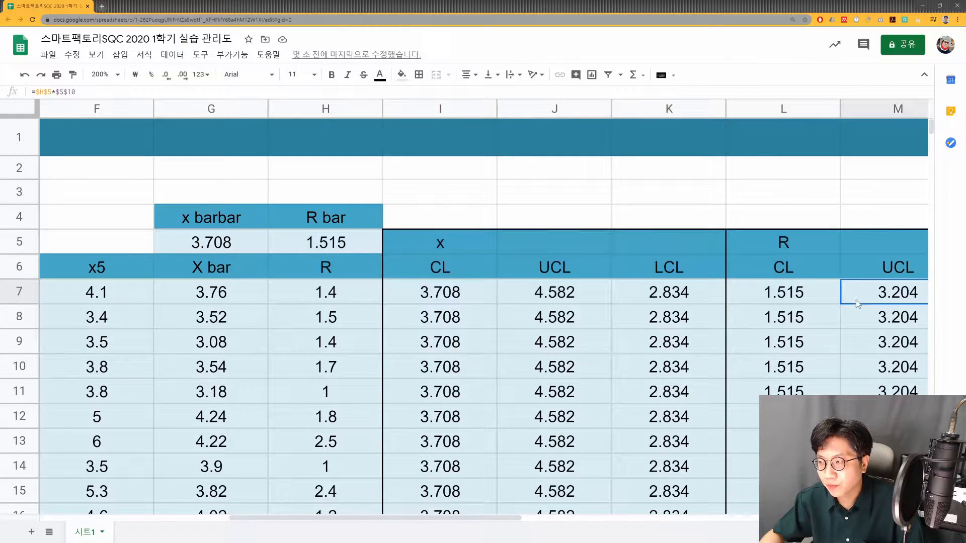
left_click_drag(505, 518, 725, 518)
left_click_drag(884, 391, 858, 378)
left_click(572, 367)
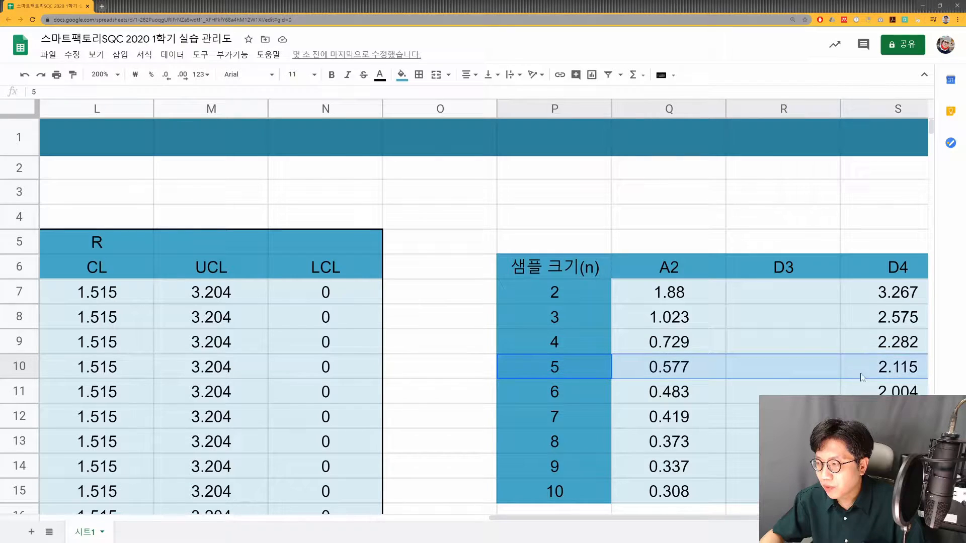
double_click(216, 296)
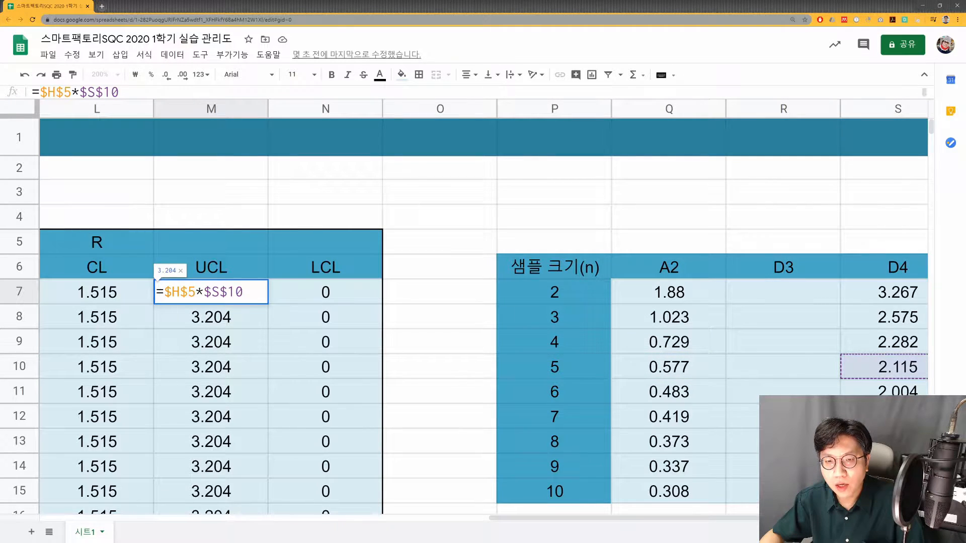
key("Escape")
double_click(349, 303)
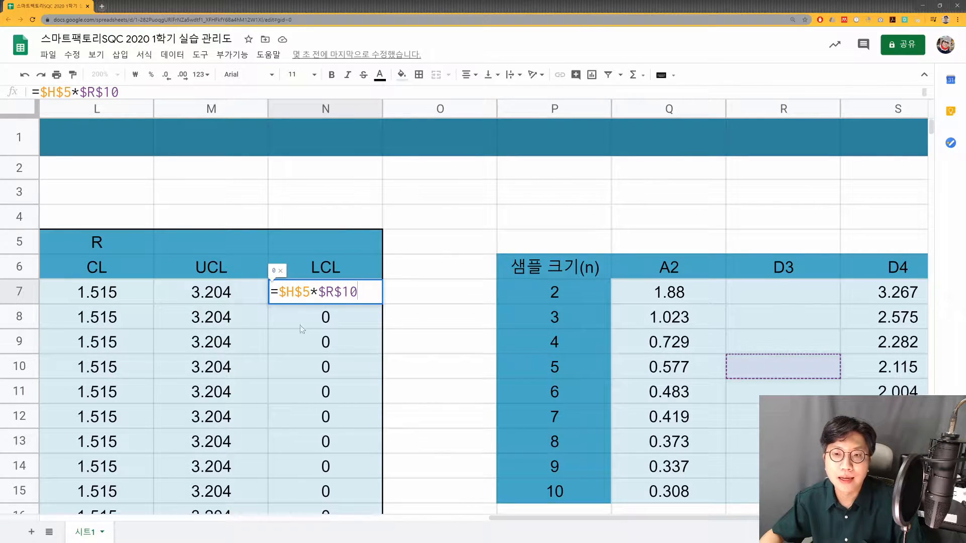
key("Escape")
- Recheck the R chart's CL, UCL and LCL formulas in L7, M7 and N7, leaving them unedited
scroll(302, 342, "down", 3)
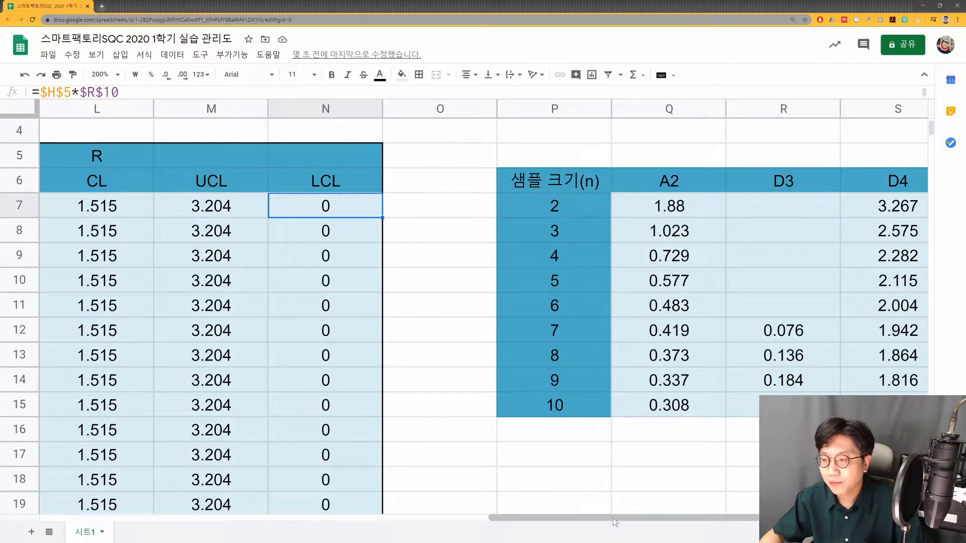
left_click_drag(598, 519, 463, 519)
left_click_drag(465, 206, 633, 405)
double_click(446, 216)
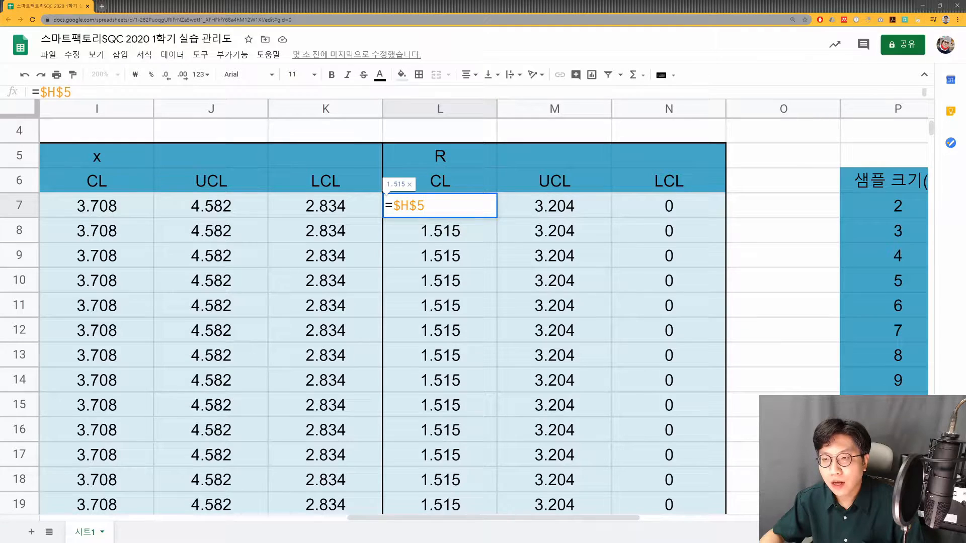
key("Escape")
double_click(529, 207)
key("Escape")
double_click(642, 211)
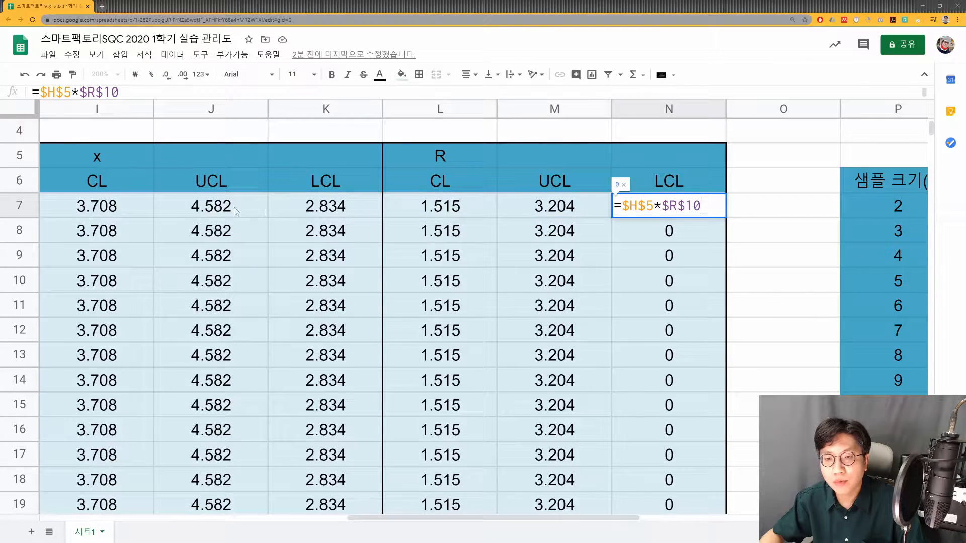
- Check the x chart's CL, UCL and LCL formulas in I7, J7 and K7
key("Escape")
double_click(123, 204)
key("Escape")
double_click(221, 210)
key("Escape")
double_click(317, 215)
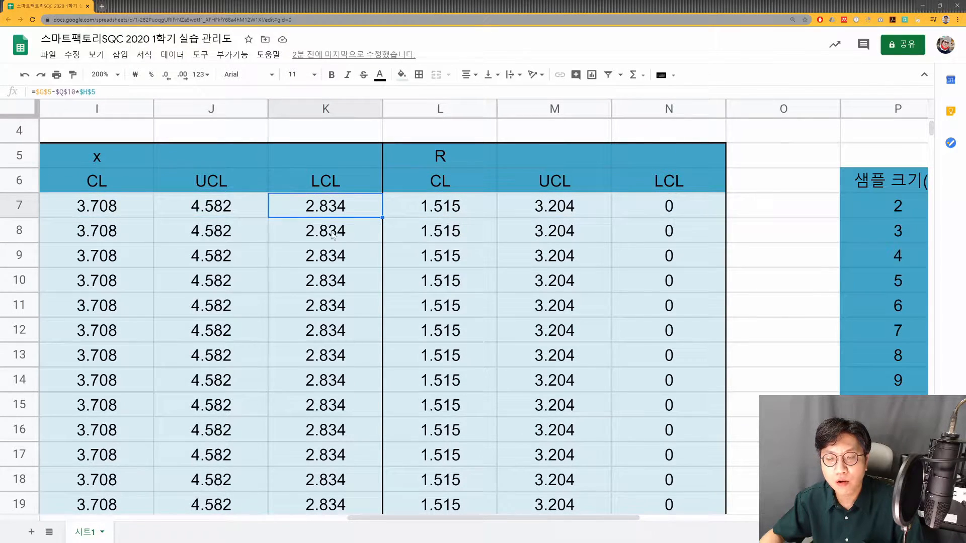
- Examine the x/CL, x/UCL chart against the data rows above it at 150% zoom
scroll(326, 231, "down", 6)
left_click(103, 75)
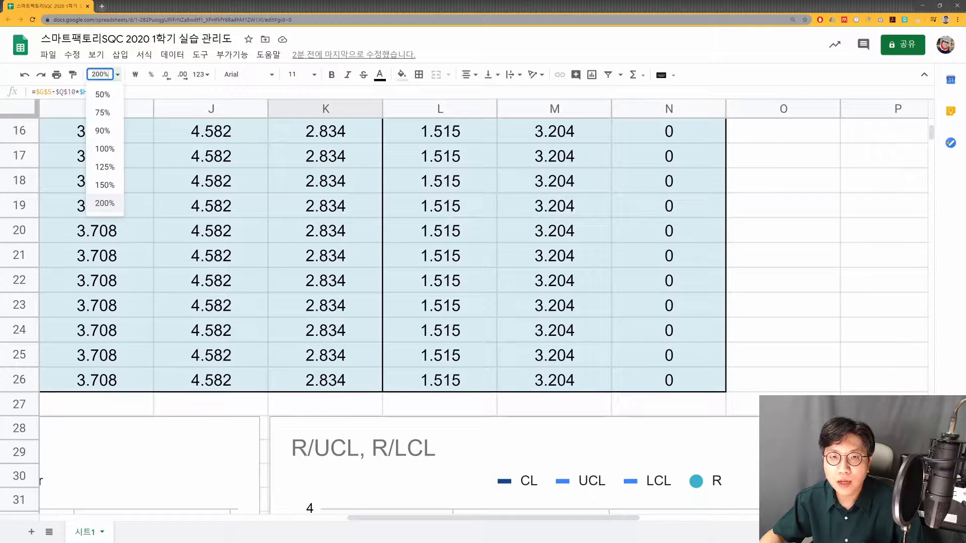
left_click(105, 185)
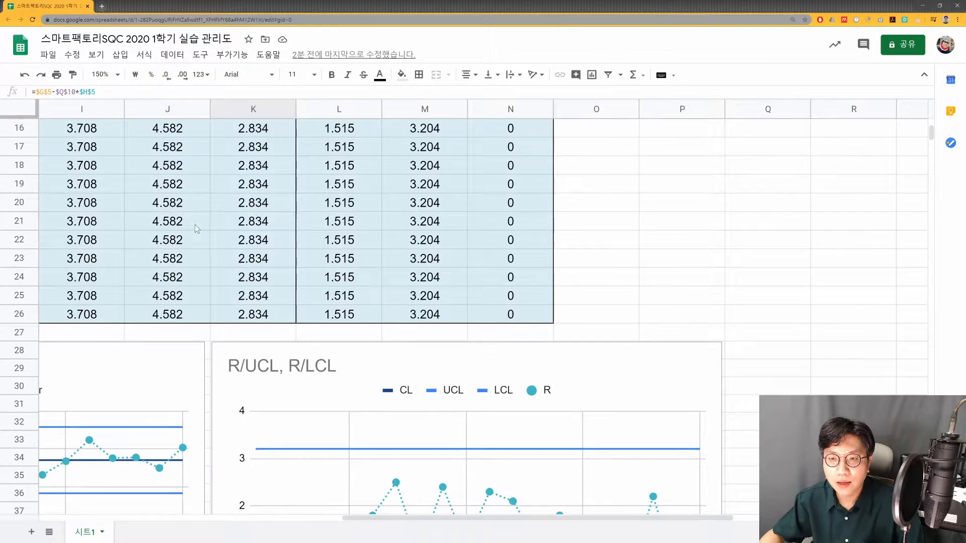
scroll(195, 225, "up", 4)
left_click_drag(462, 524, 351, 509)
scroll(444, 303, "down", 5)
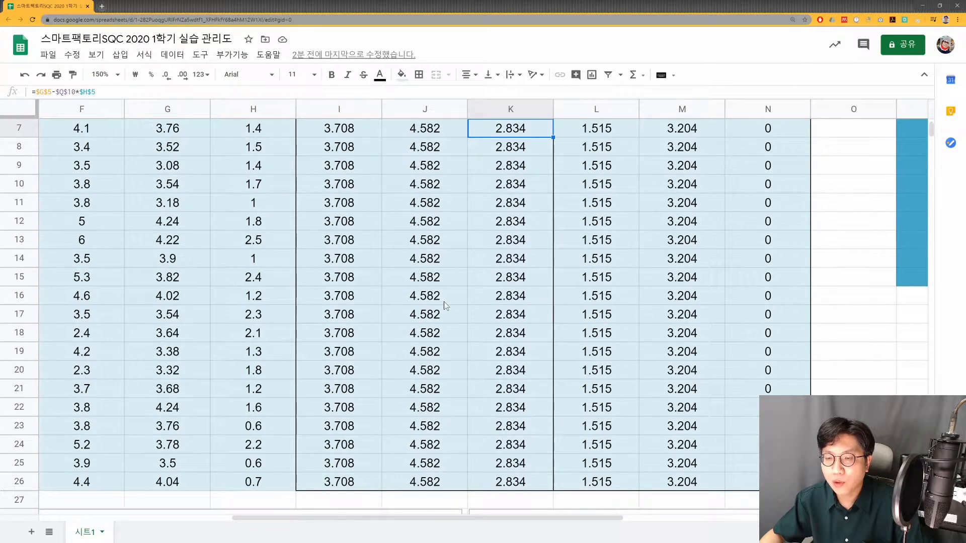
left_click_drag(410, 524, 330, 509)
scroll(366, 412, "down", 3)
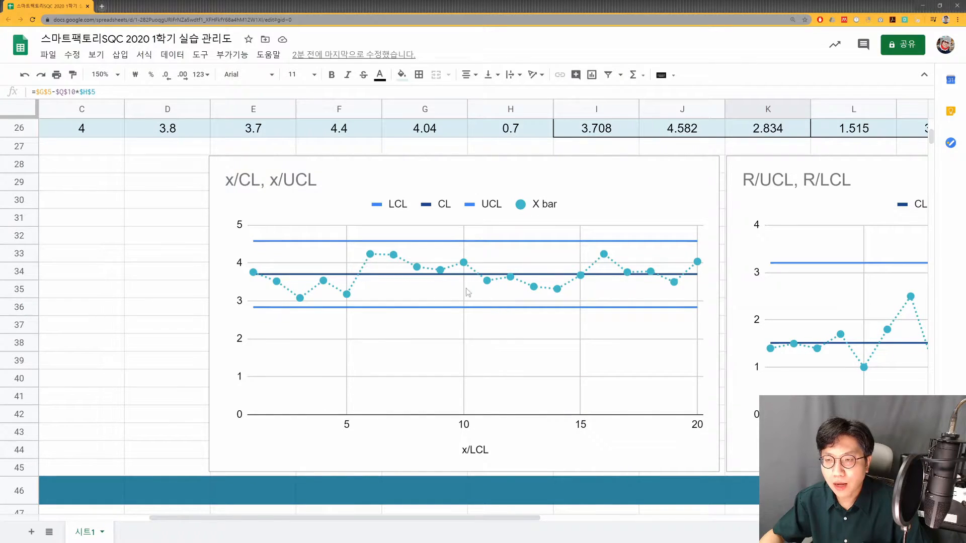
scroll(450, 294, "up", 5)
scroll(456, 293, "down", 3)
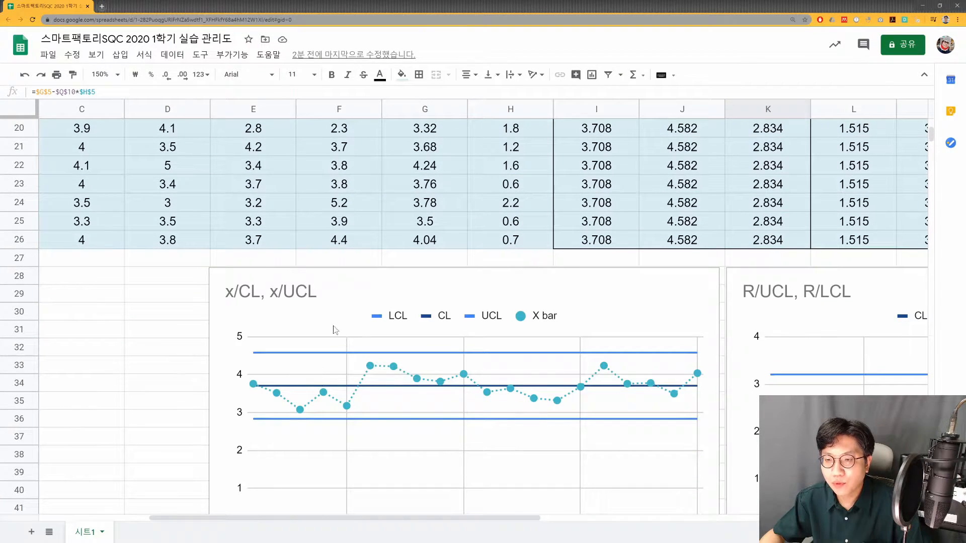
scroll(511, 466, "up", 5)
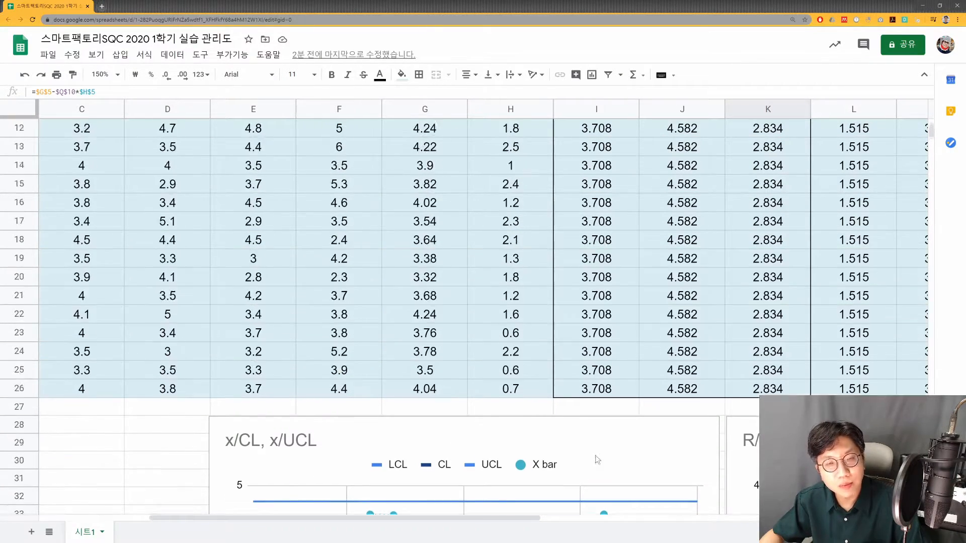
scroll(671, 315, "down", 6)
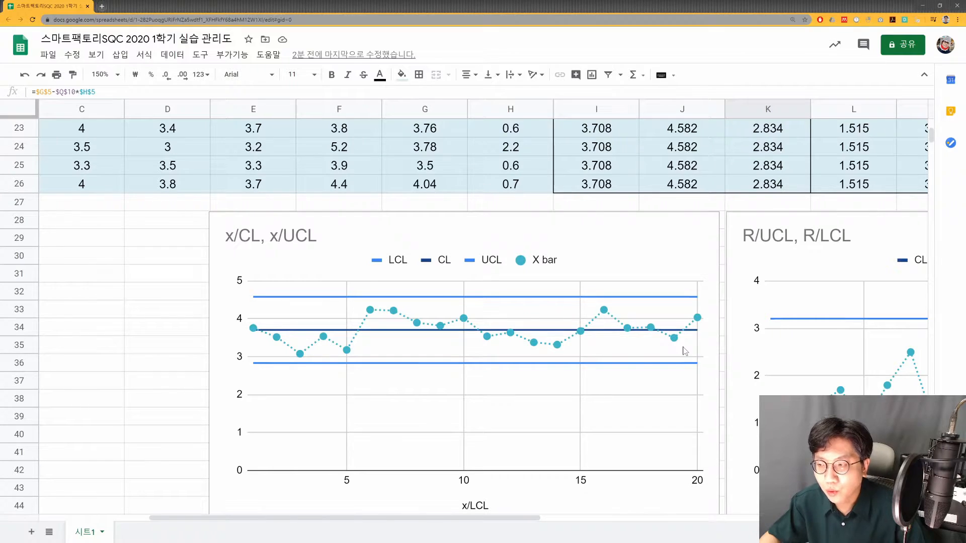
scroll(663, 342, "up", 7)
scroll(691, 328, "down", 1)
scroll(684, 320, "up", 1)
- Insert a line chart from G6:K26 and place it over the x2 to R data columns
left_click_drag(594, 164, 756, 369)
scroll(754, 369, "down", 4)
scroll(730, 348, "up", 2)
scroll(727, 345, "up", 2)
left_click_drag(434, 170, 511, 482)
scroll(756, 460, "down", 2)
left_click_drag(757, 463, 761, 446)
scroll(735, 372, "up", 3)
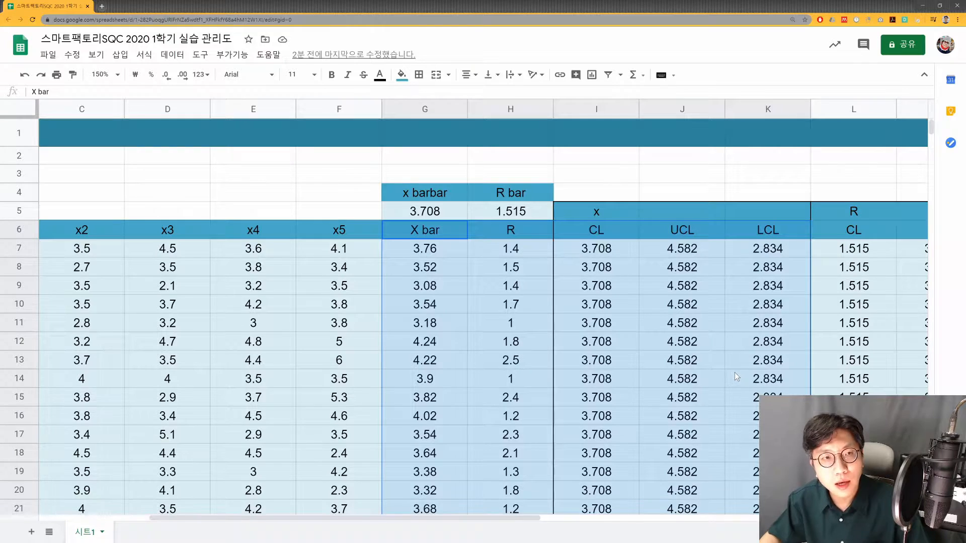
scroll(735, 372, "down", 3)
scroll(724, 355, "up", 2)
left_click(121, 55)
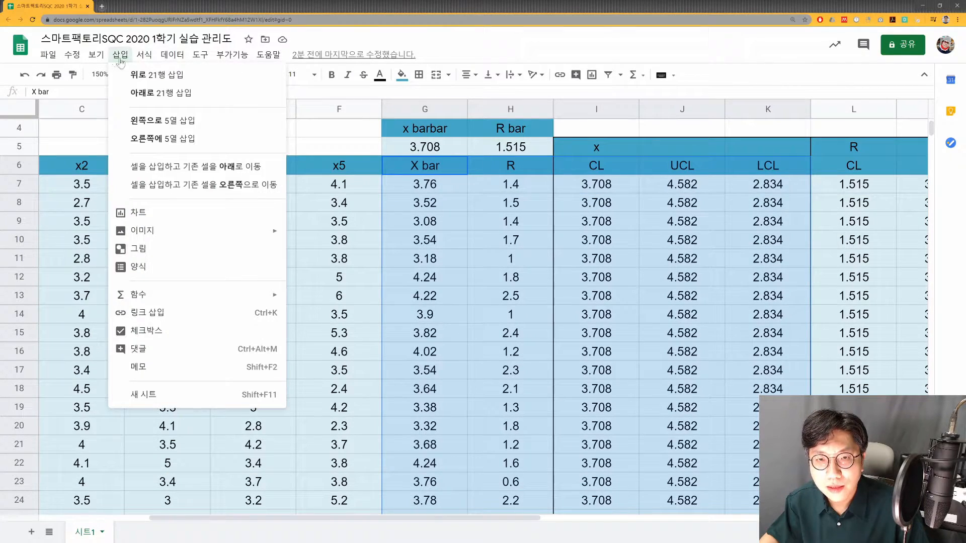
left_click(199, 214)
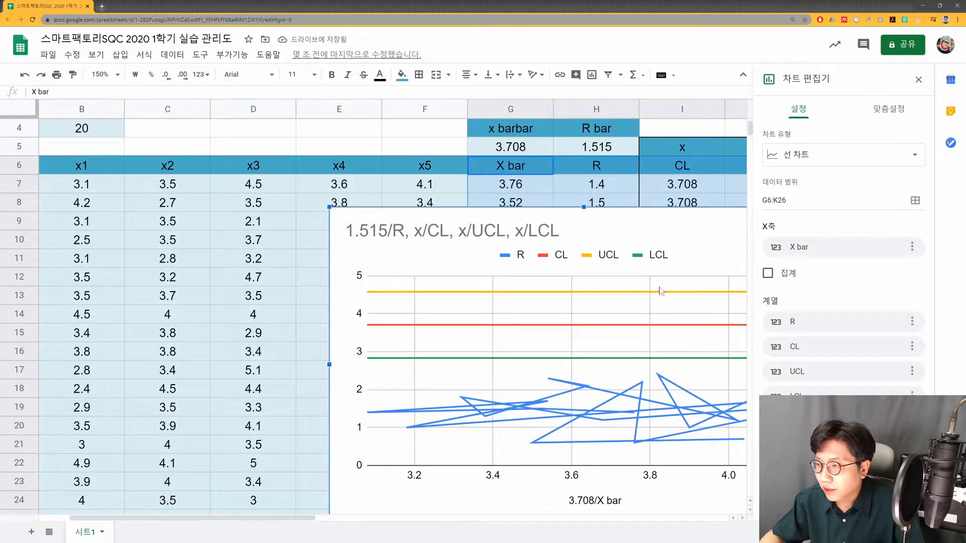
left_click_drag(633, 217, 476, 182)
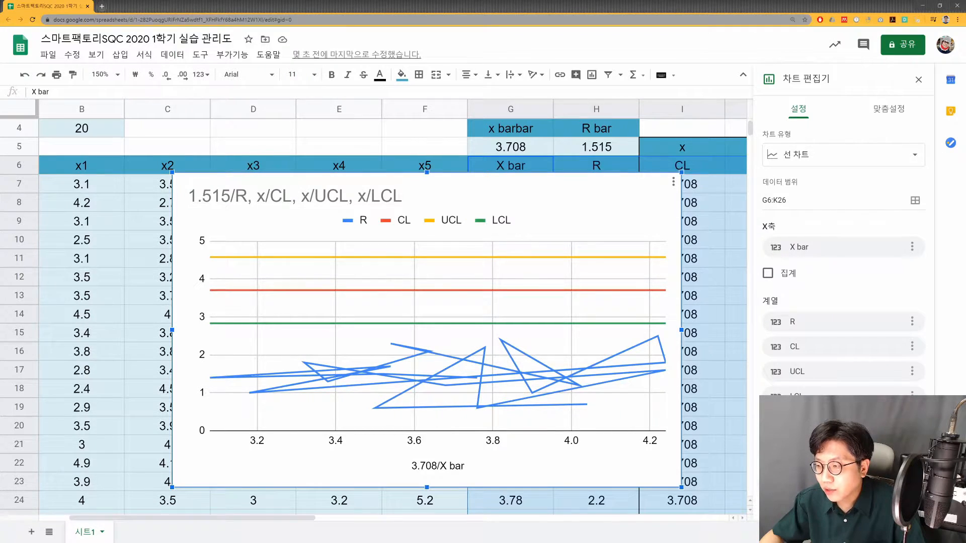
- Plot X bar as a series instead of the x-axis and remove the R series from the new chart
left_click(768, 489)
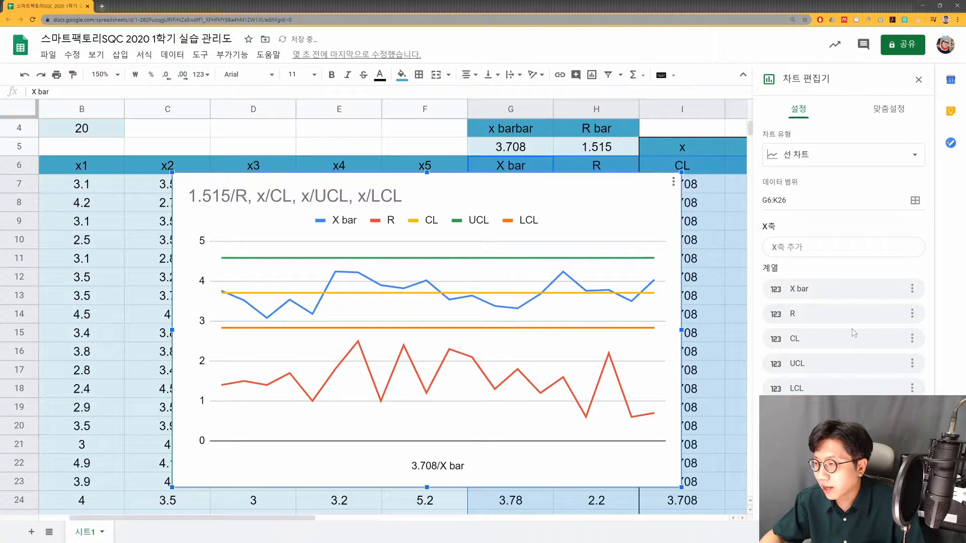
left_click(911, 313)
left_click(887, 331)
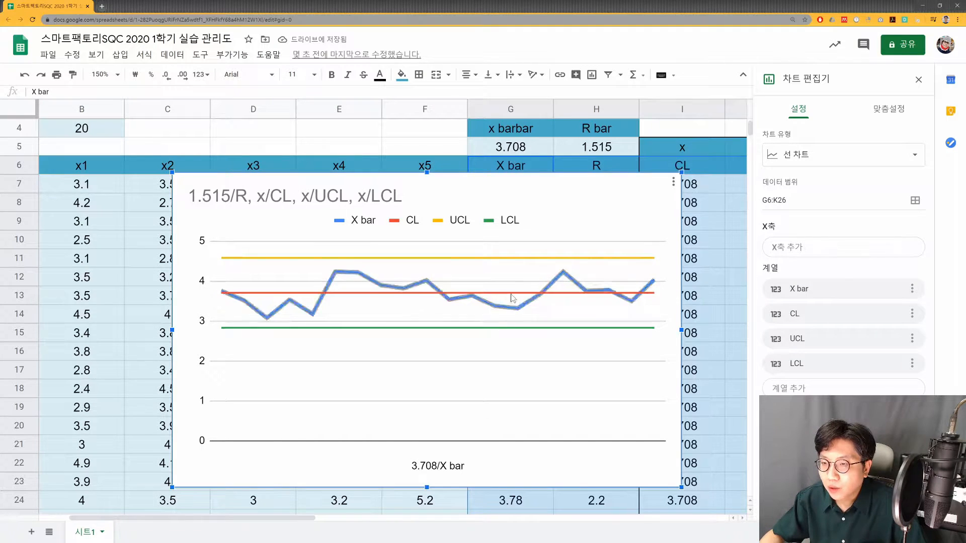
- Format the X bar series with circular point markers, a dotted line and a dark grey colour
left_click(880, 116)
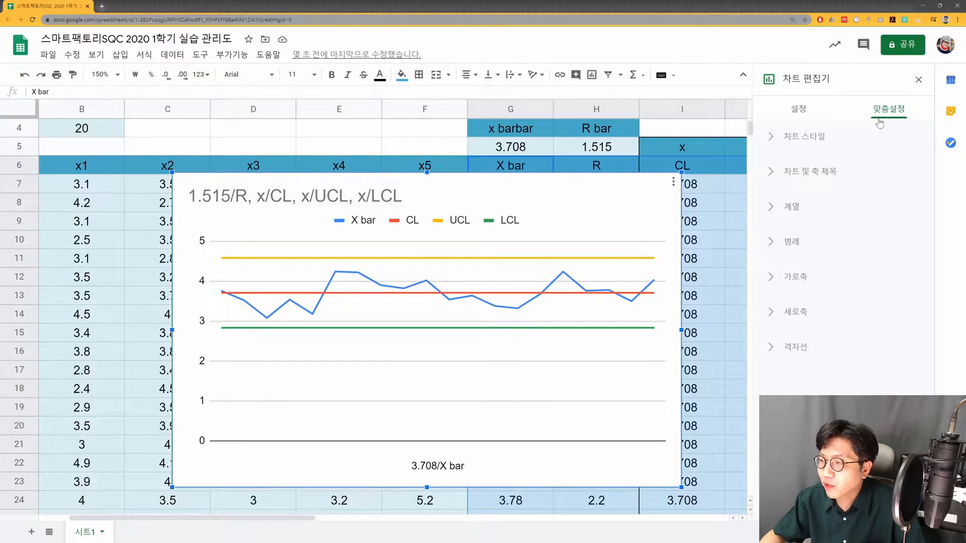
left_click(809, 208)
left_click(817, 250)
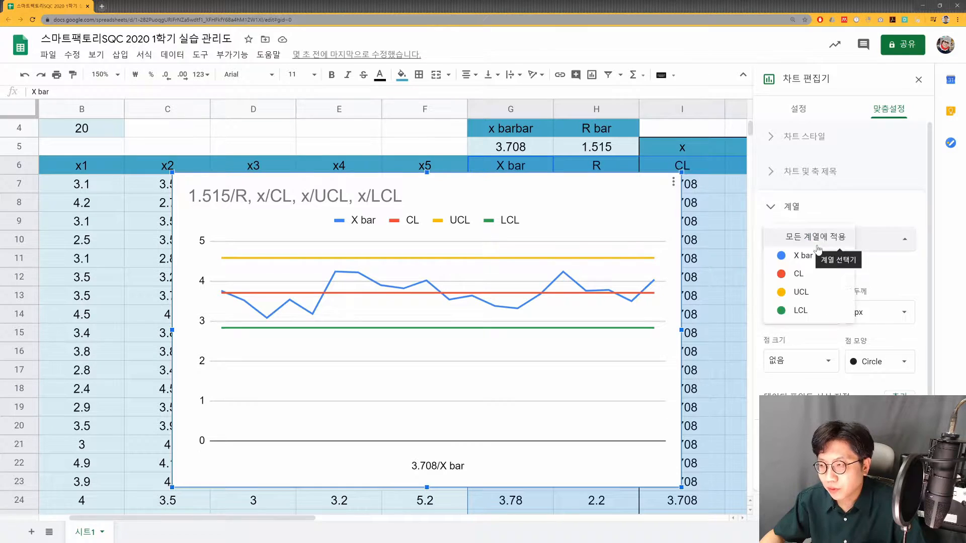
left_click(808, 256)
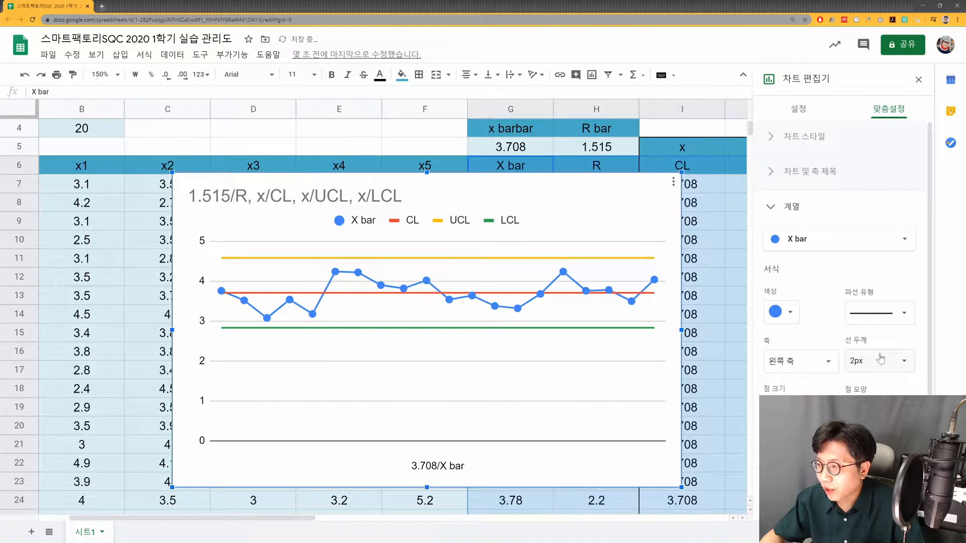
left_click(878, 313)
left_click(879, 334)
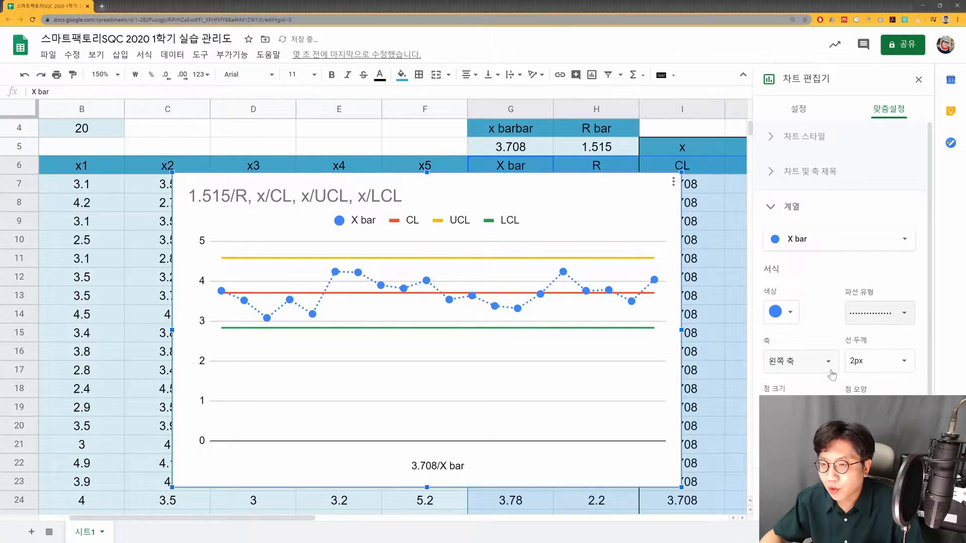
left_click(789, 312)
left_click(791, 358)
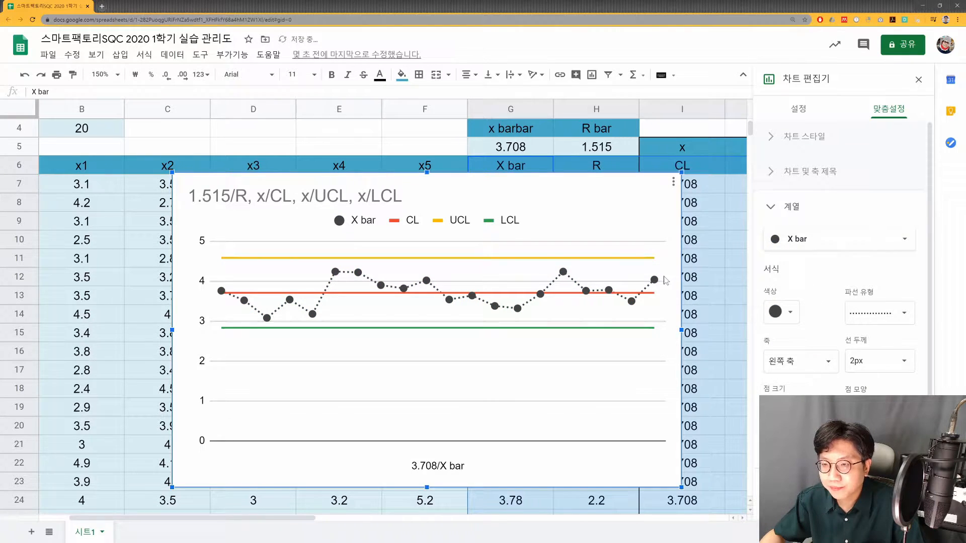
- Change the LCL series colour to the same yellow-orange as the UCL line
left_click(827, 243)
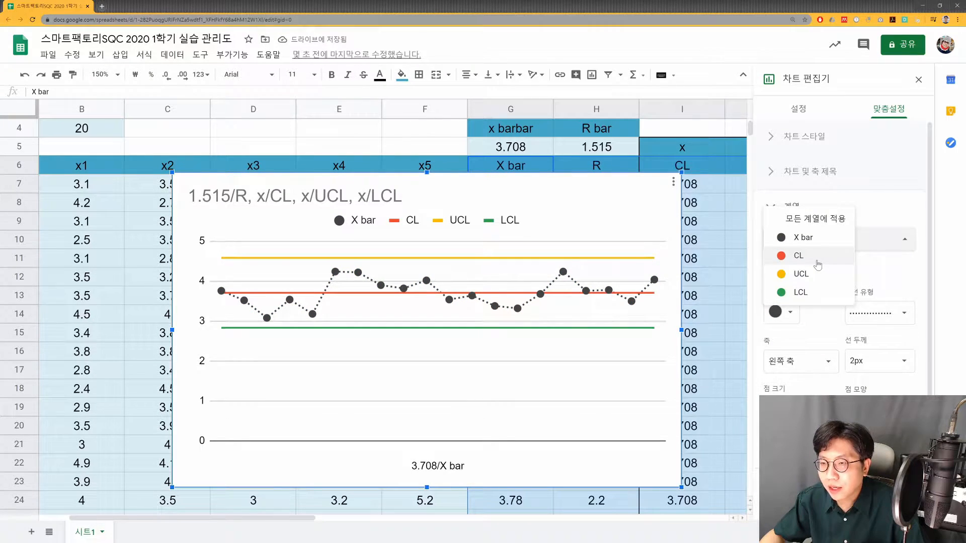
left_click(818, 265)
left_click(807, 246)
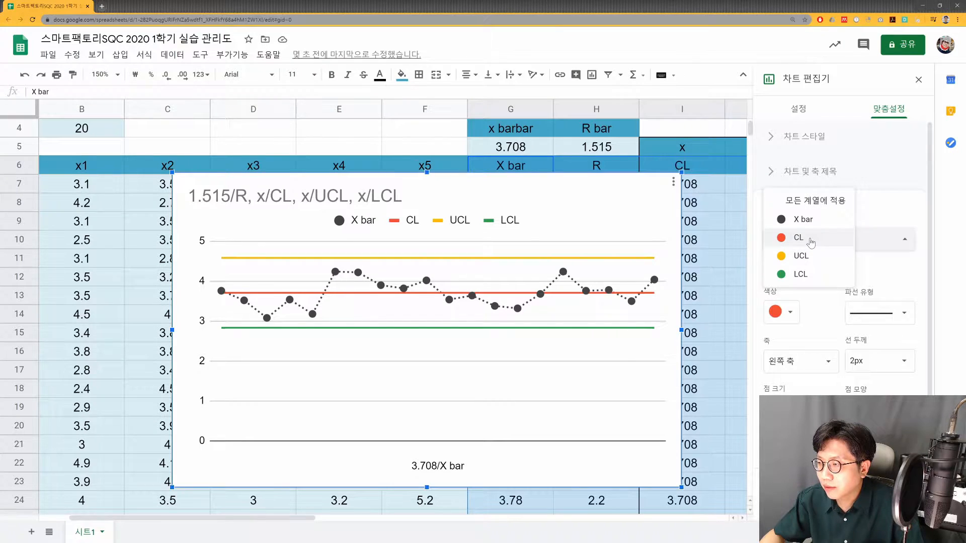
left_click(810, 274)
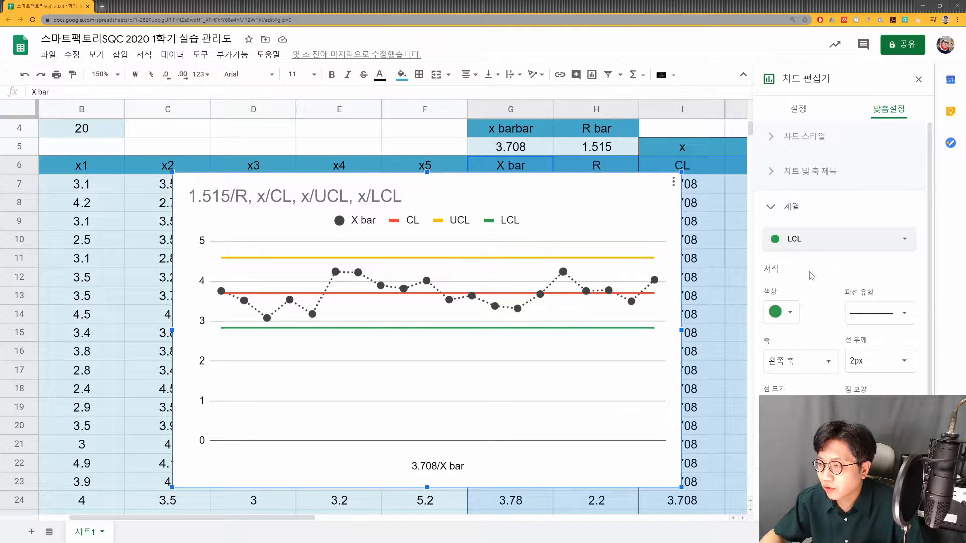
left_click(819, 249)
left_click(807, 219)
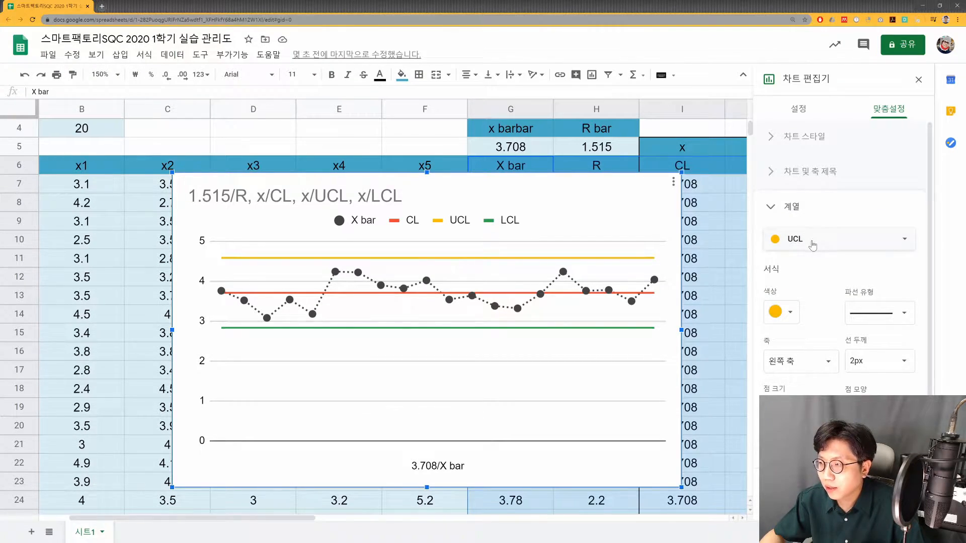
left_click(812, 245)
left_click(813, 274)
left_click(788, 312)
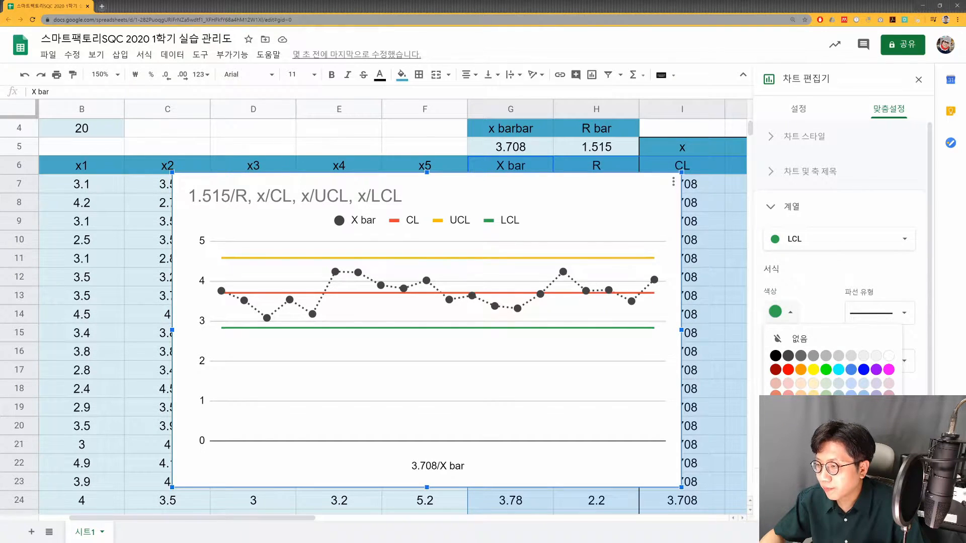
left_click(826, 475)
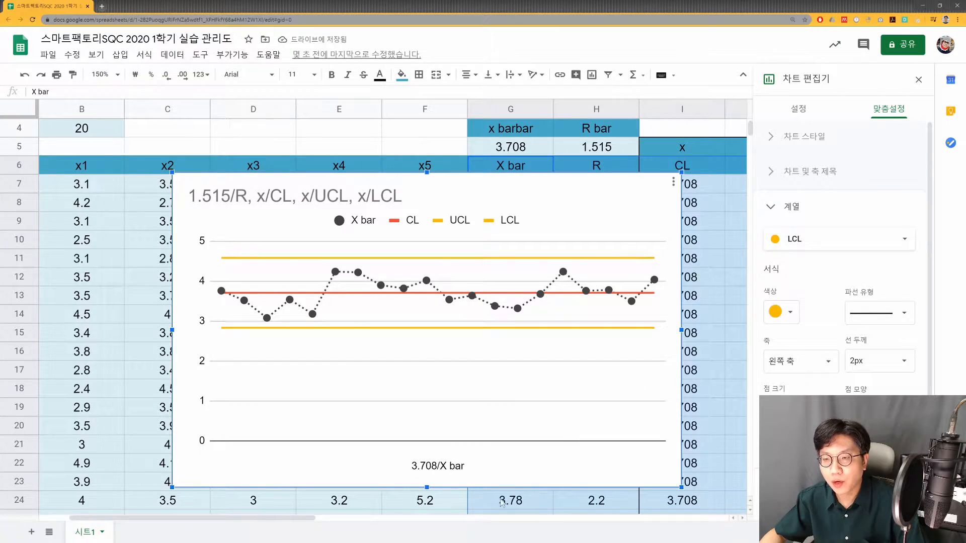
- Set the chart's horizontal axis title to "subgroup"
left_click(457, 471)
left_click(455, 469)
left_click(450, 466)
left_click(825, 252)
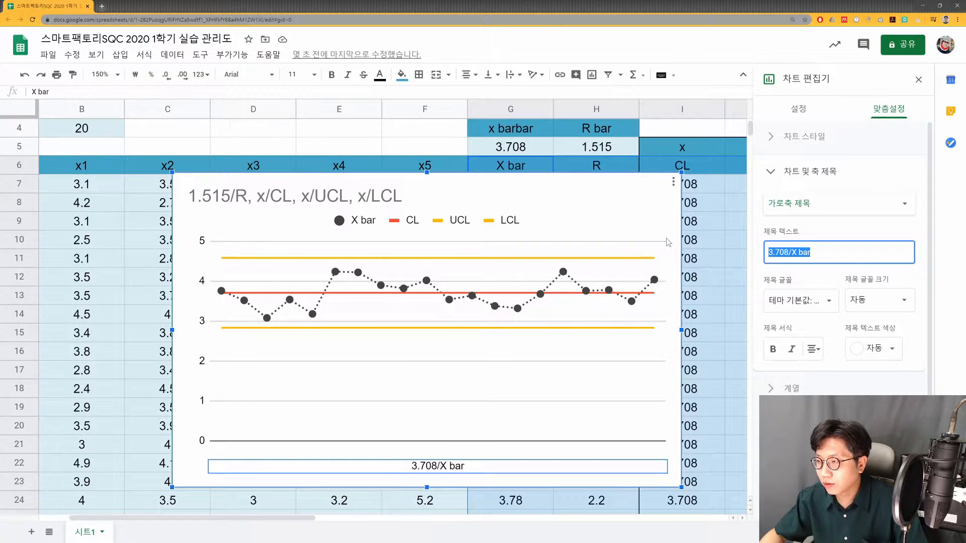
type("sub")
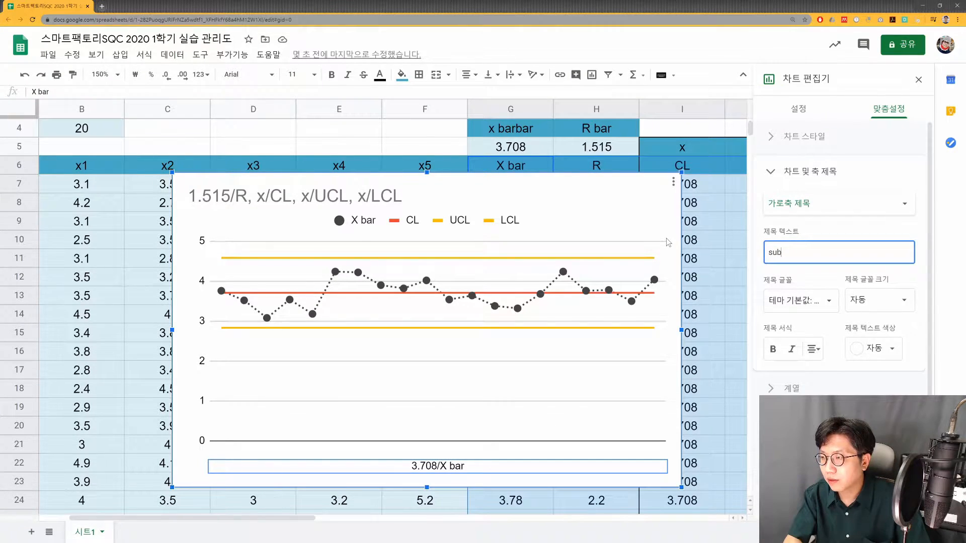
type("goroup")
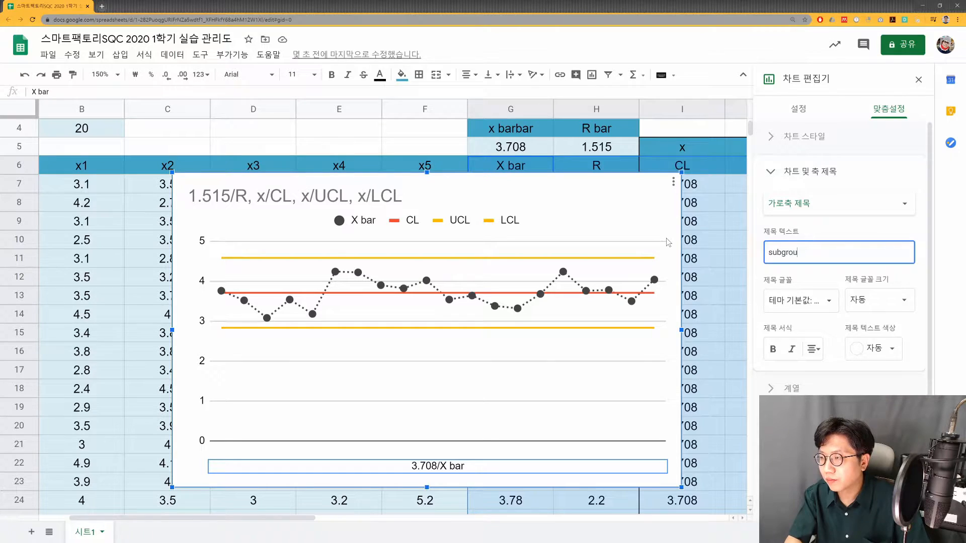
- Set the chart title to "Xbar 관리도"
left_click(804, 136)
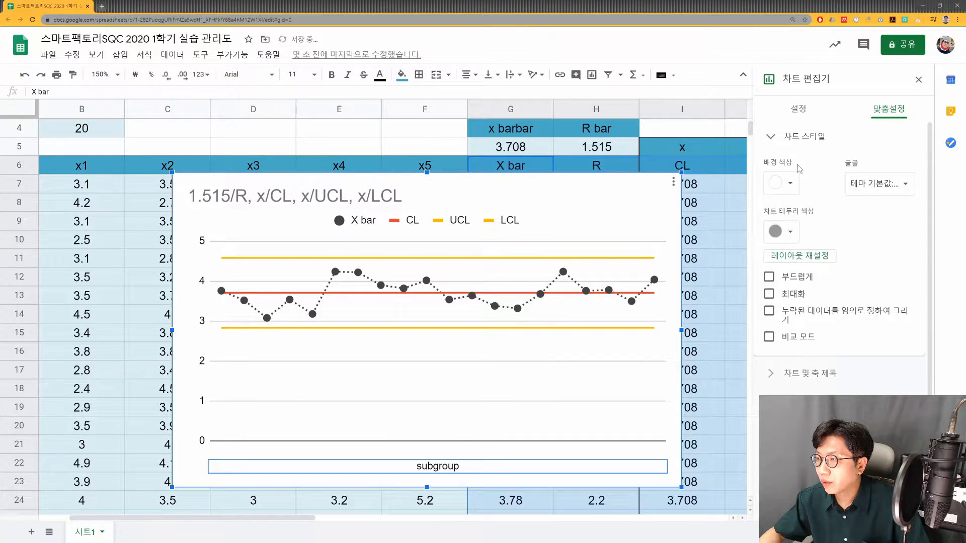
left_click(807, 377)
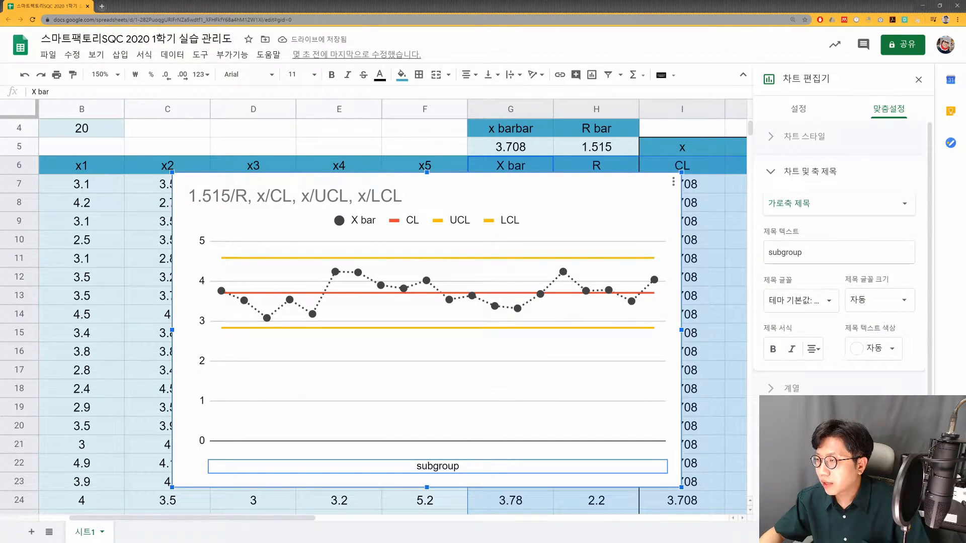
left_click(812, 204)
left_click(803, 165)
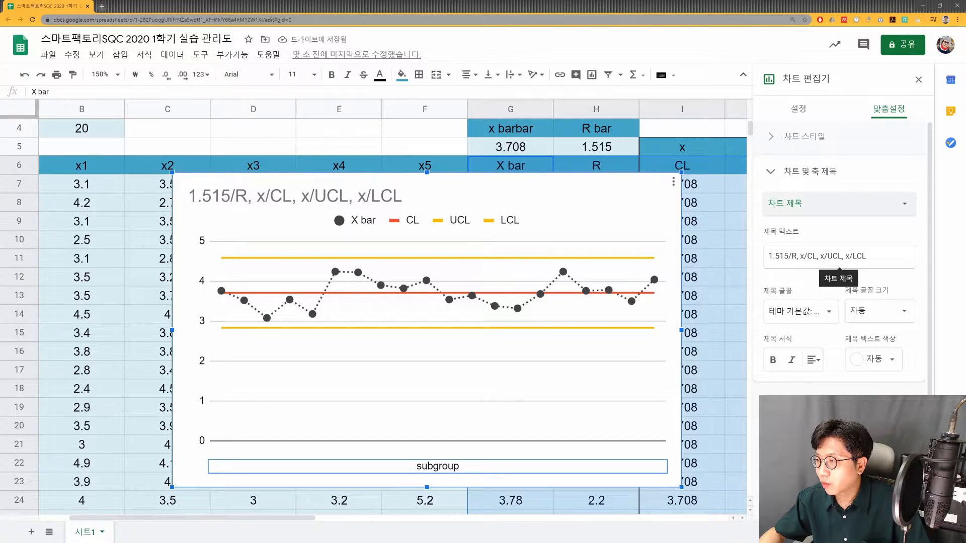
left_click(815, 256)
type("Xbar 괜")
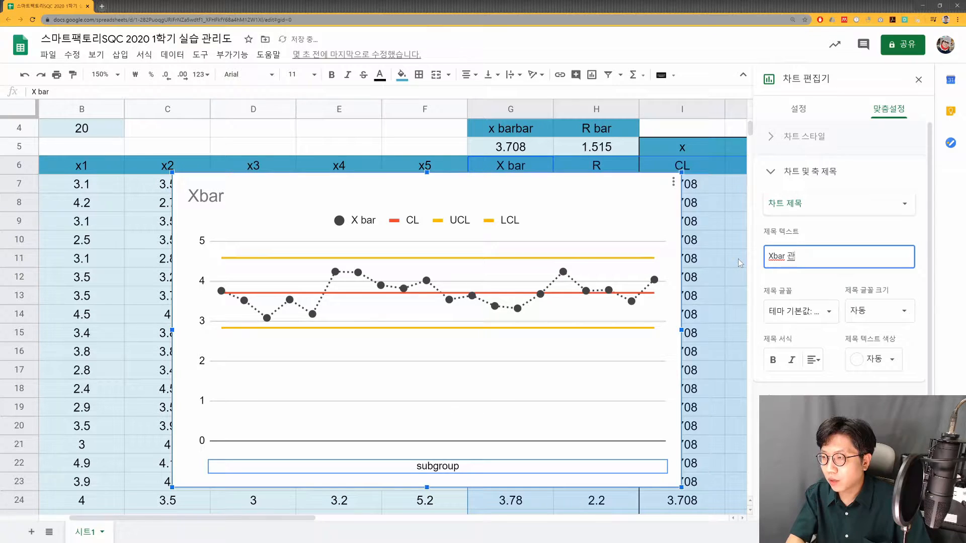
key("BackSpace")
type("관리도")
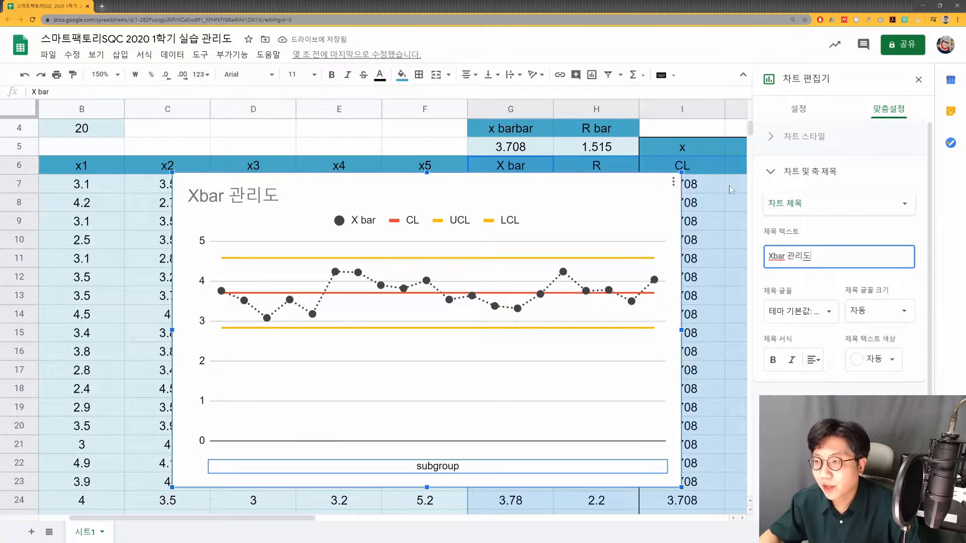
- Close the chart editor and delete the "Xbar 관리도" chart from the sheet
left_click(918, 80)
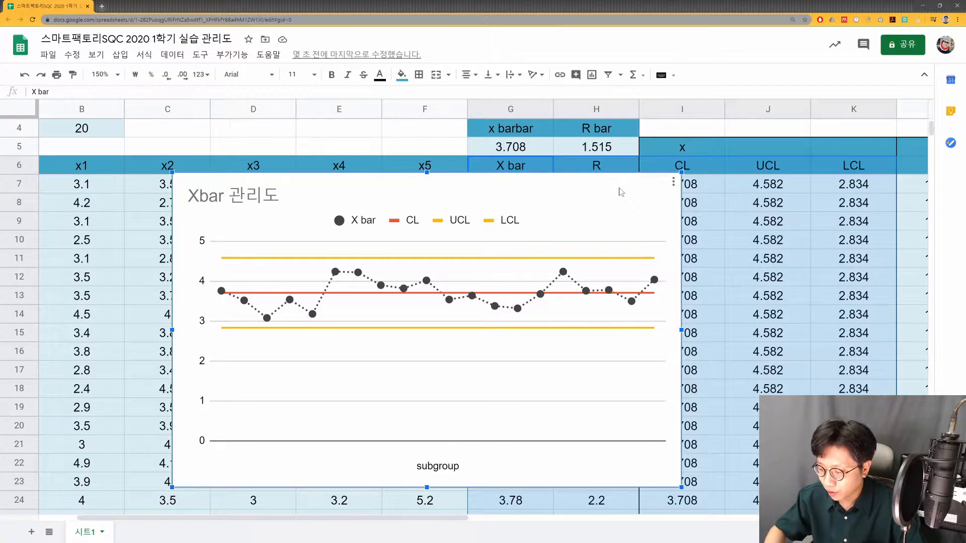
key("Delete")
- Set the sheet zoom to 100% and go to the X - Rm section below the Xbar-R charts
left_click(117, 75)
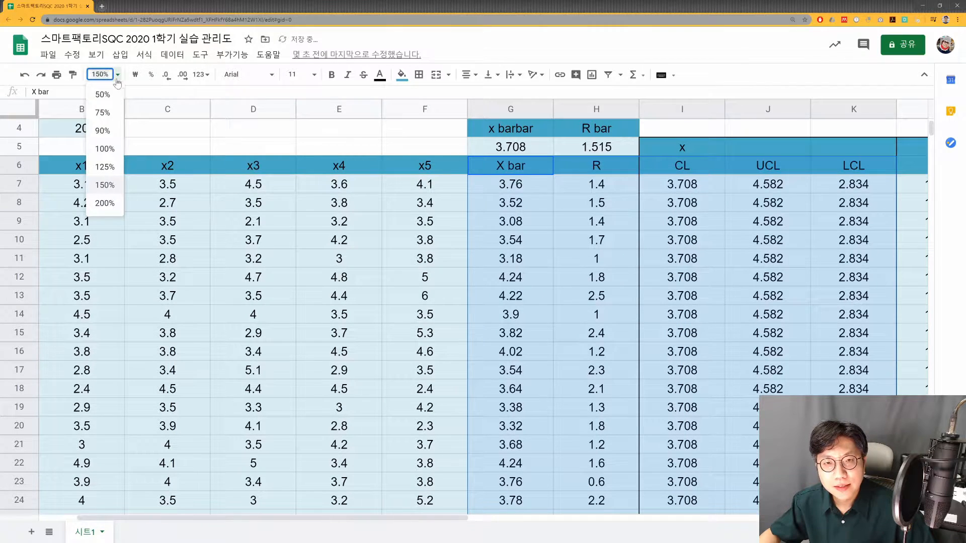
left_click(105, 149)
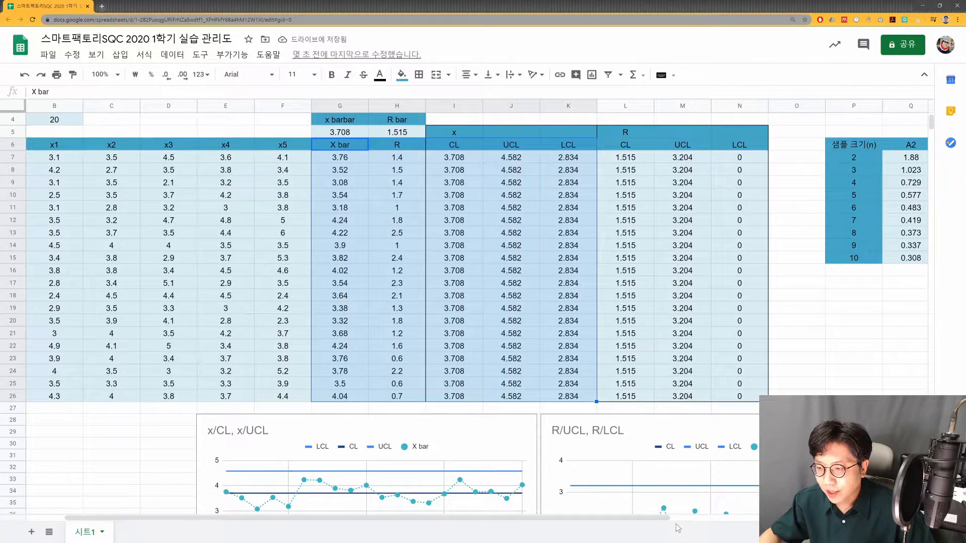
scroll(589, 377, "down", 3)
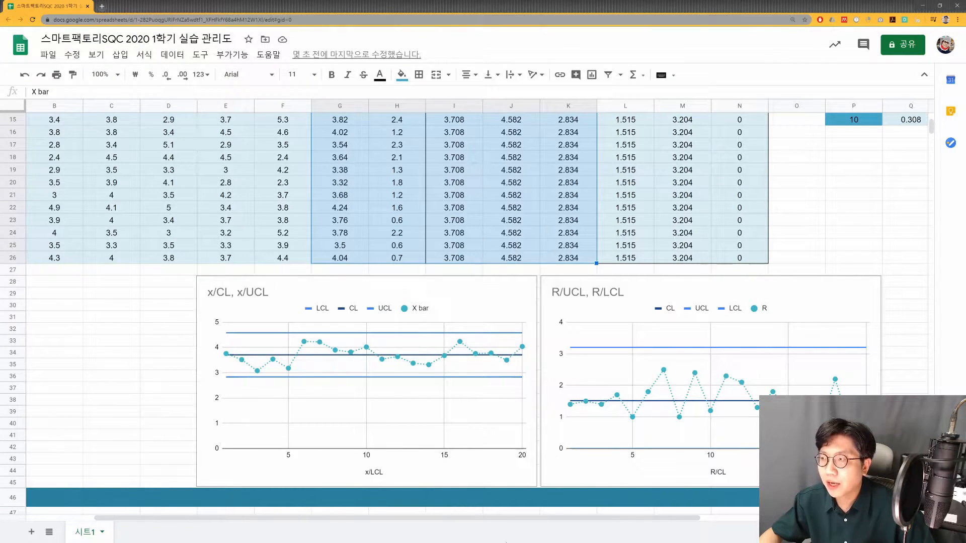
scroll(227, 432, "left", 1)
scroll(237, 377, "down", 4)
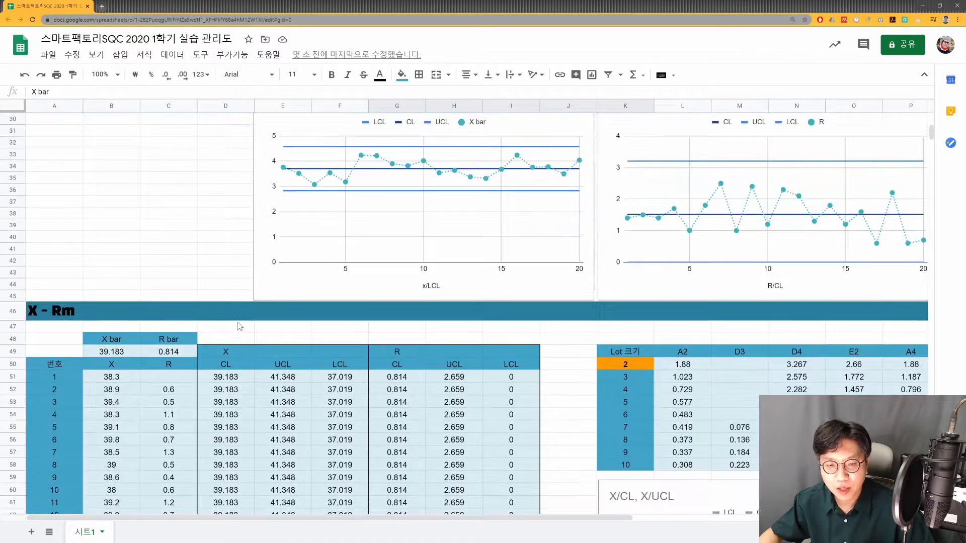
left_click(46, 313)
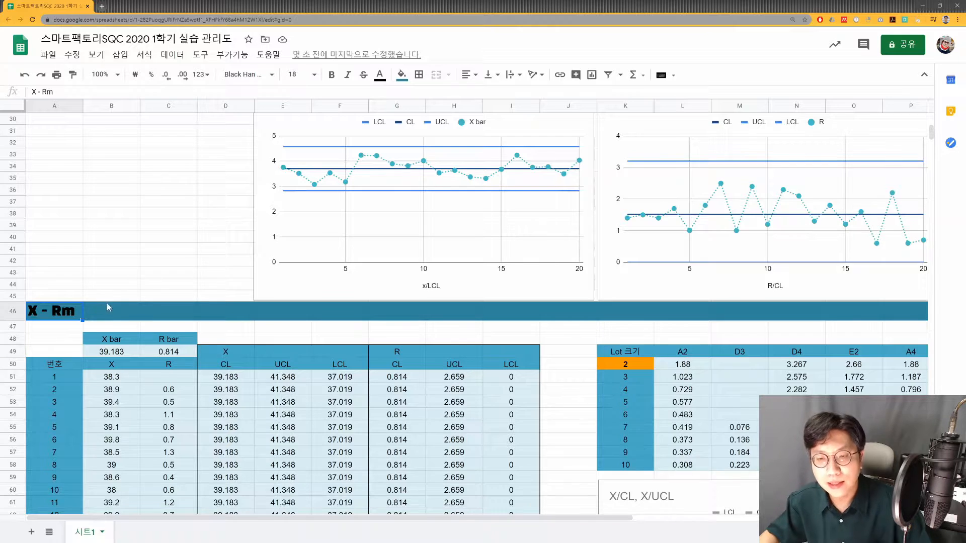
scroll(166, 326, "down", 1)
scroll(167, 317, "down", 2)
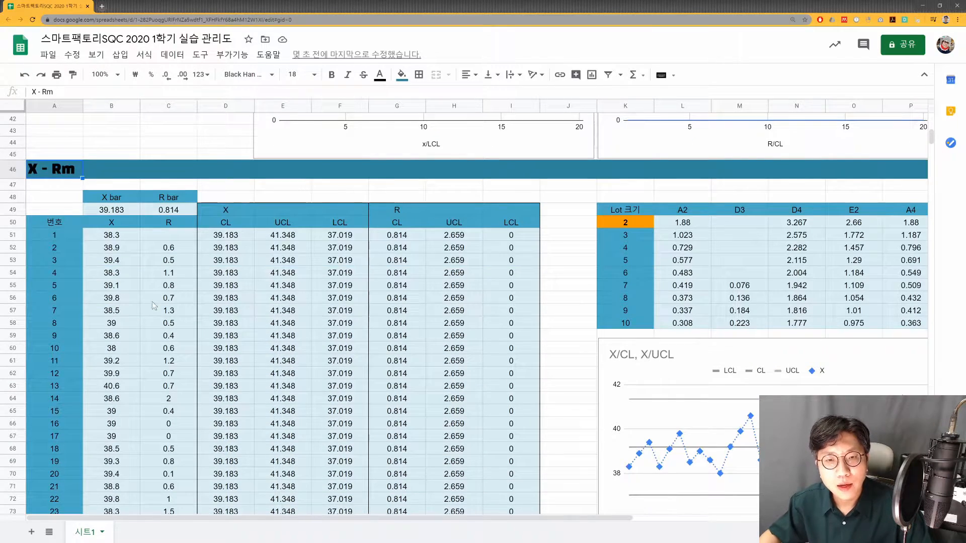
- Examine the sample numbers and the individual X measurements in the X - Rm table
left_click(58, 236)
left_click(113, 239)
left_click_drag(55, 237, 48, 432)
scroll(49, 426, "down", 2)
left_click(50, 479)
scroll(50, 479, "up", 2)
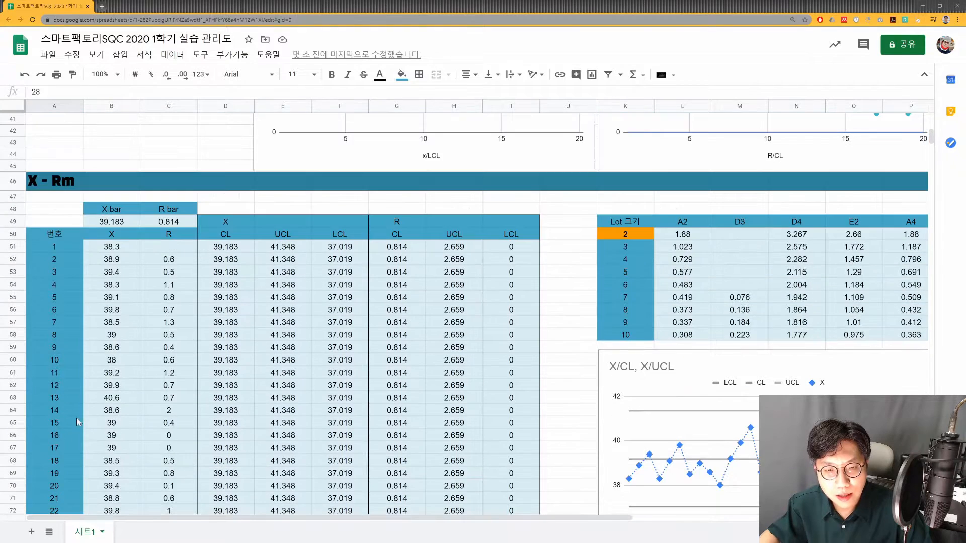
left_click(110, 254)
left_click(112, 284)
left_click(99, 315)
left_click(111, 335)
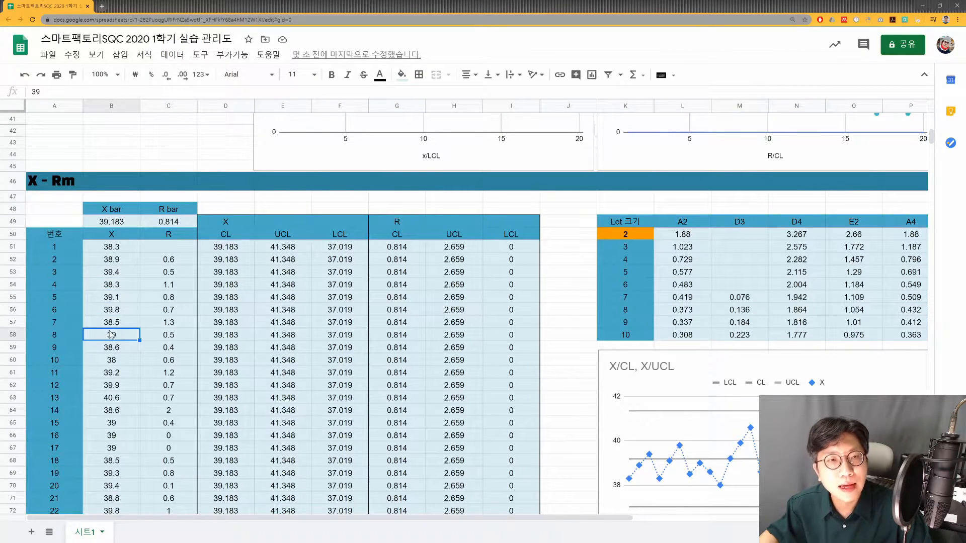
left_click(118, 236)
left_click(125, 250)
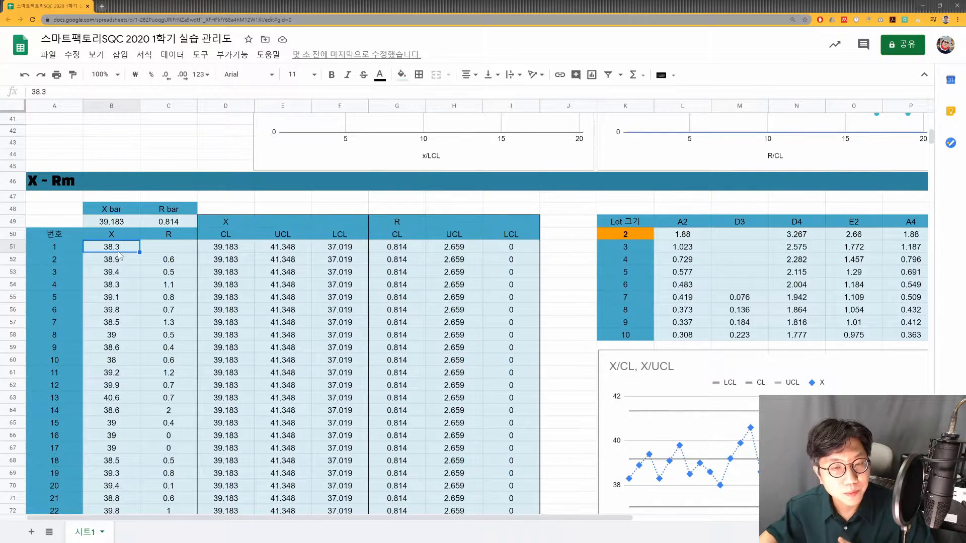
key("Down")
key("Down")
key("Down")
key("Down")
key("Down")
key("Down")
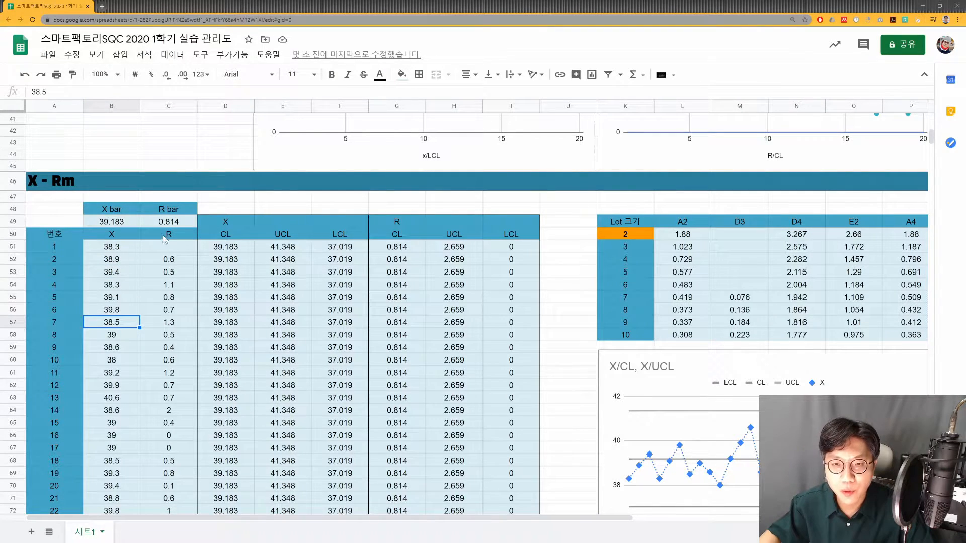
- Check the moving-range formula in C52, then clear the R column from C52 down to the last sample row
left_click(170, 261)
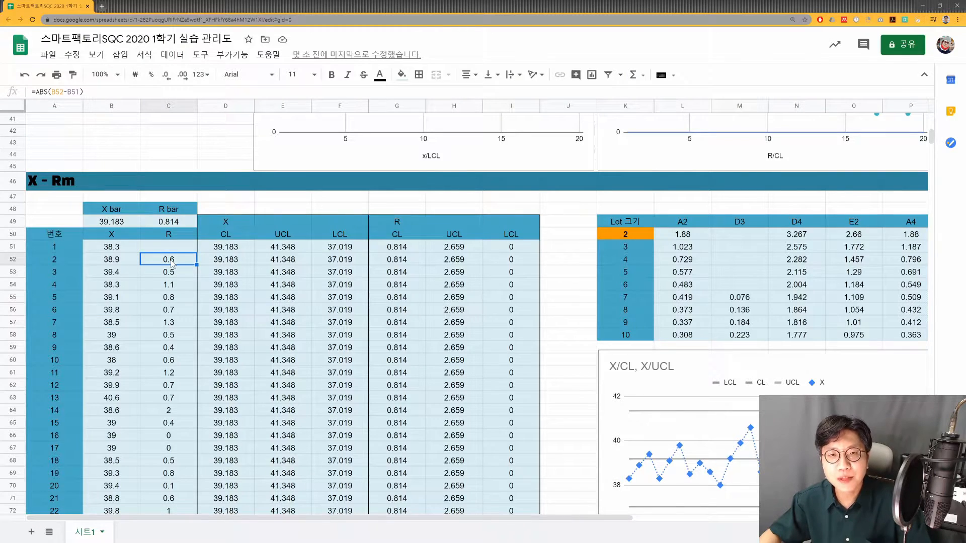
key("Return")
key("Escape")
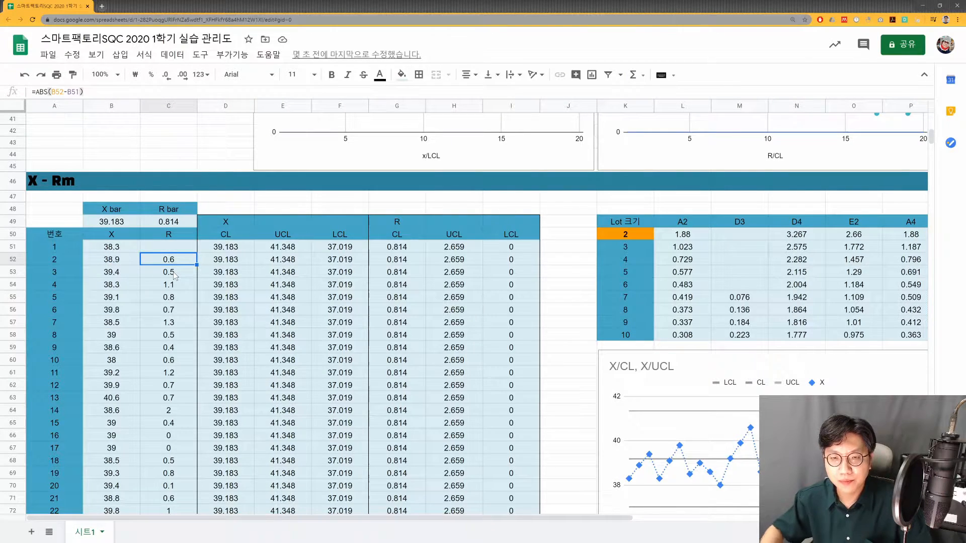
key("ctrl+shift+Down")
key("Delete")
key("Up")
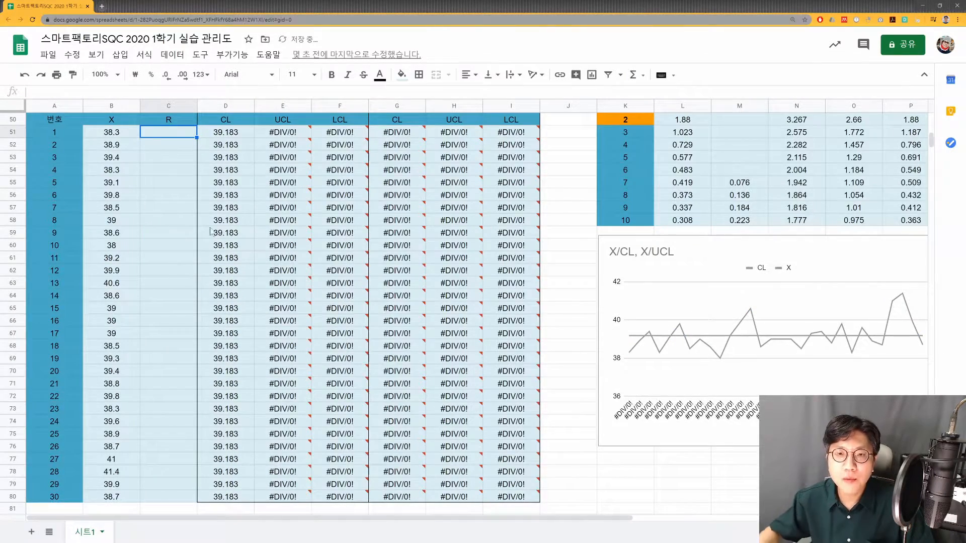
- Start a formula in C52 that subtracts the previous X value from the current one, =B52-B51
scroll(229, 137, "up", 2)
left_click(181, 235)
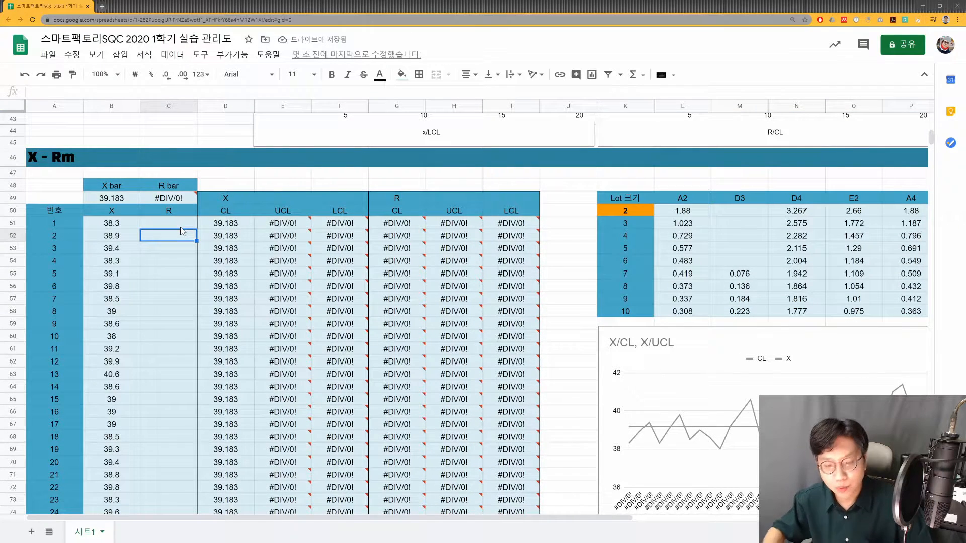
type("=")
key("Left")
type("-")
key("Left")
key("Up")
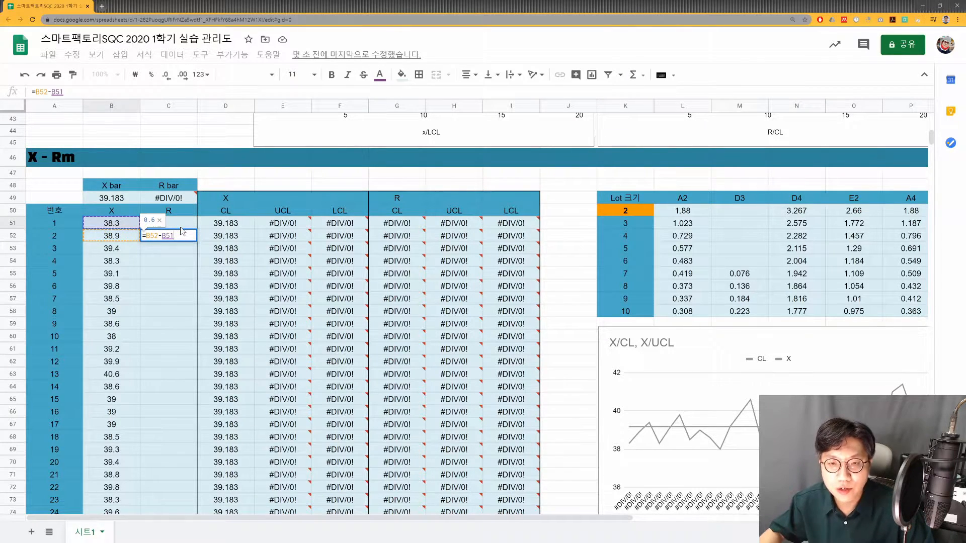
- Wrap the difference in C52 in an absolute value function, making it =ABS(B52-B51), and enter it
type("뮨")
key("BackSpace")
key("BackSpace")
key("BackSpace")
type("ABS*")
key("BackSpace")
type("(")
key("End")
type(")")
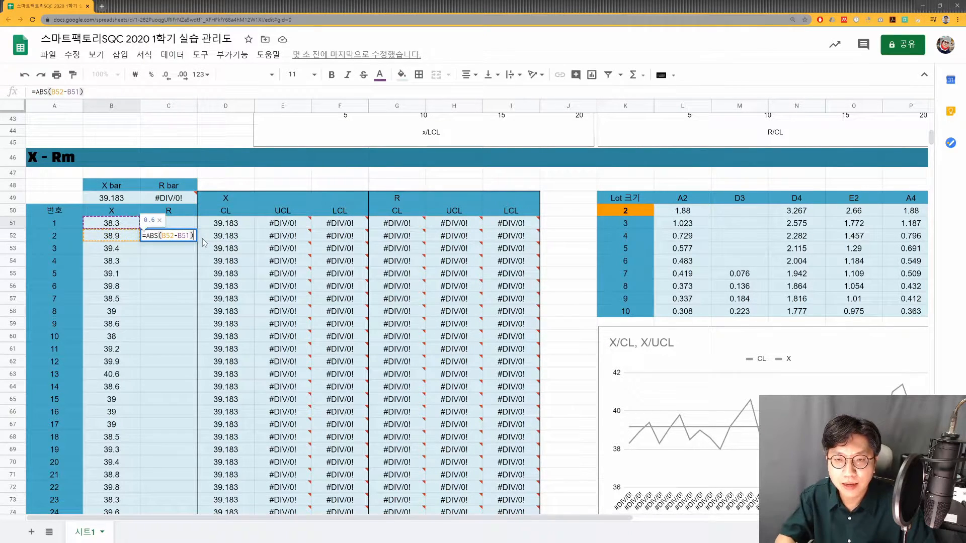
key("Return")
- Copy the moving-range formula from C52 into the R column cells C53 to C80
left_click(181, 239)
key("ctrl+c")
left_click(182, 250)
scroll(160, 410, "down", 4)
left_click(170, 385, "shift")
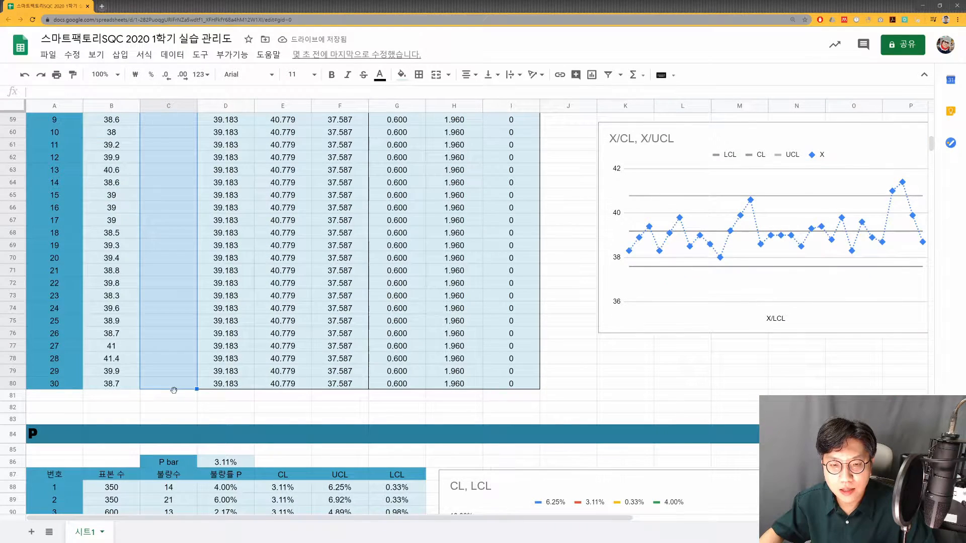
key("ctrl+v")
- Check the copied moving-range formulas in several rows of the R column
double_click(175, 348)
key("Escape")
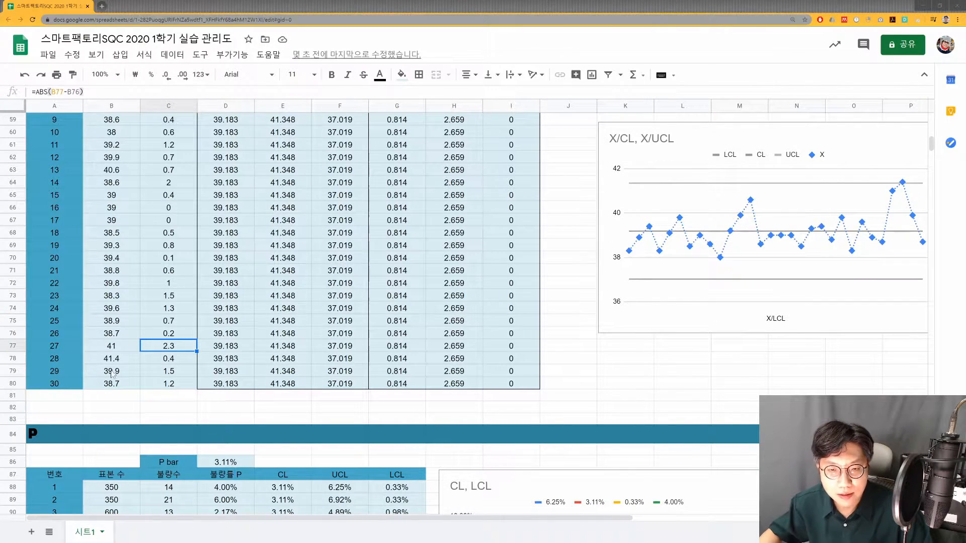
left_click(173, 308)
scroll(178, 304, "up", 2)
scroll(179, 233, "up", 3)
left_click(168, 246)
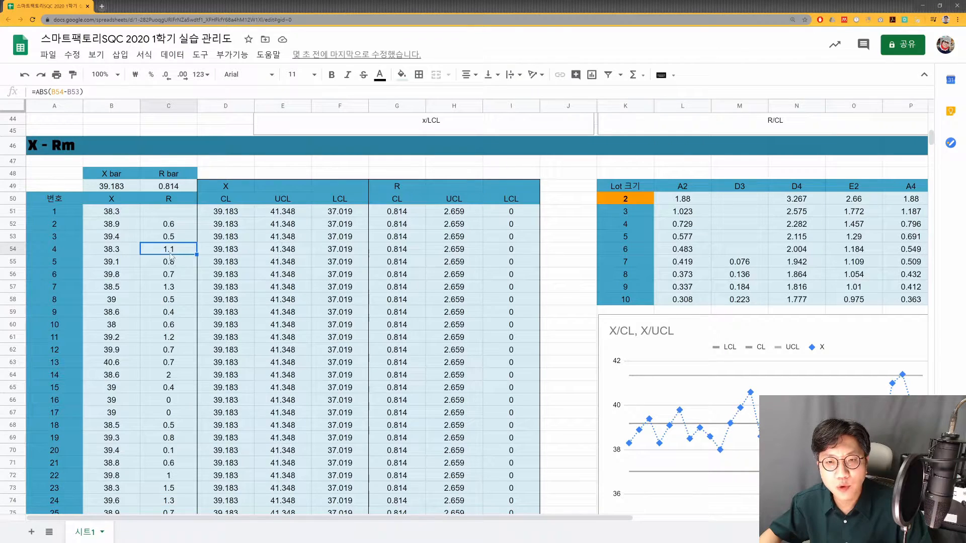
- Examine the formulas behind X bar in B49 and R bar in C49
double_click(121, 189)
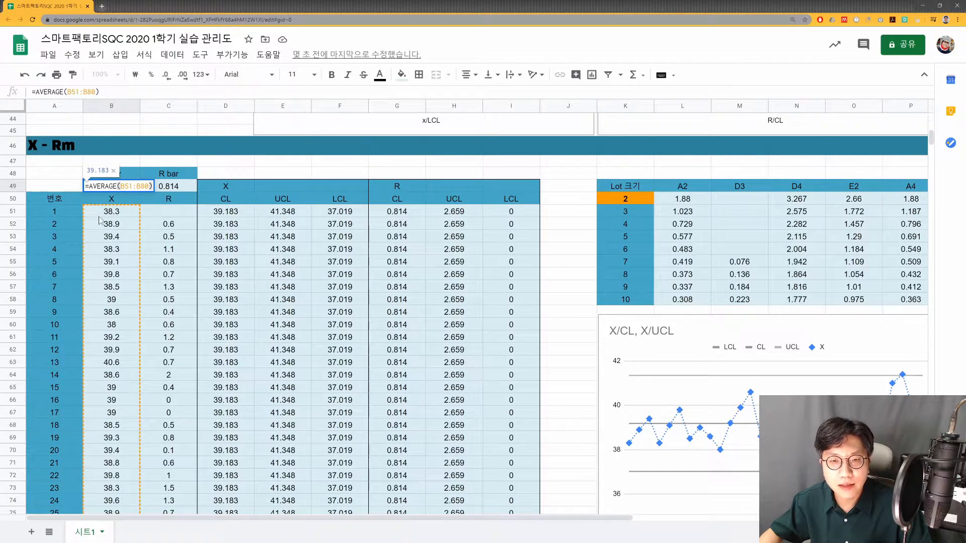
key("Escape")
key("Right")
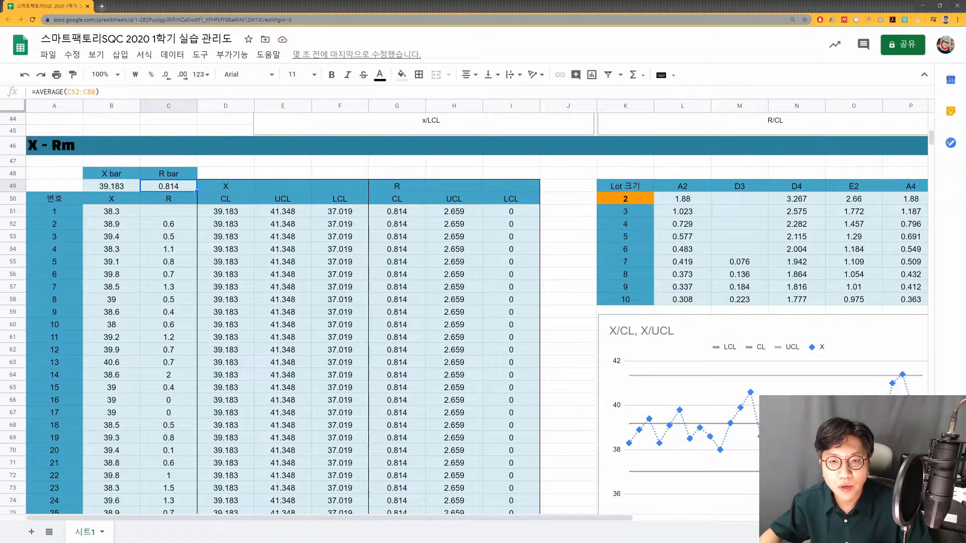
key("Return")
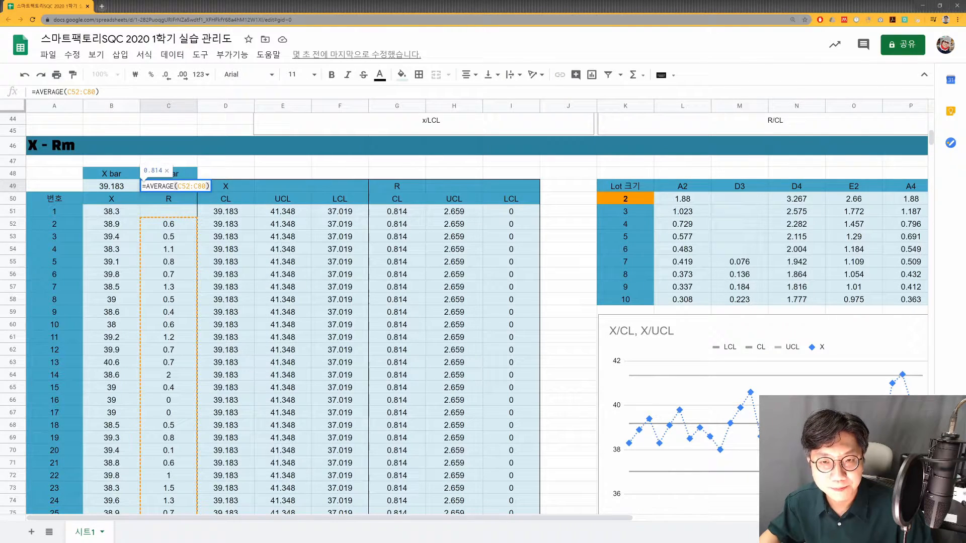
key("Return")
- Examine the CL, UCL and LCL formulas of the X chart in row 51 and the cells they reference
left_click(243, 212)
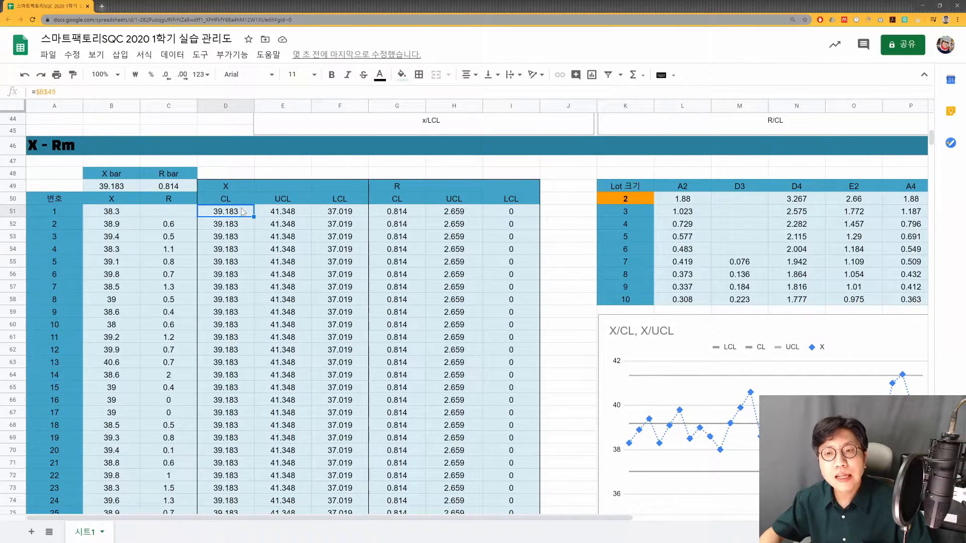
double_click(243, 212)
key("Escape")
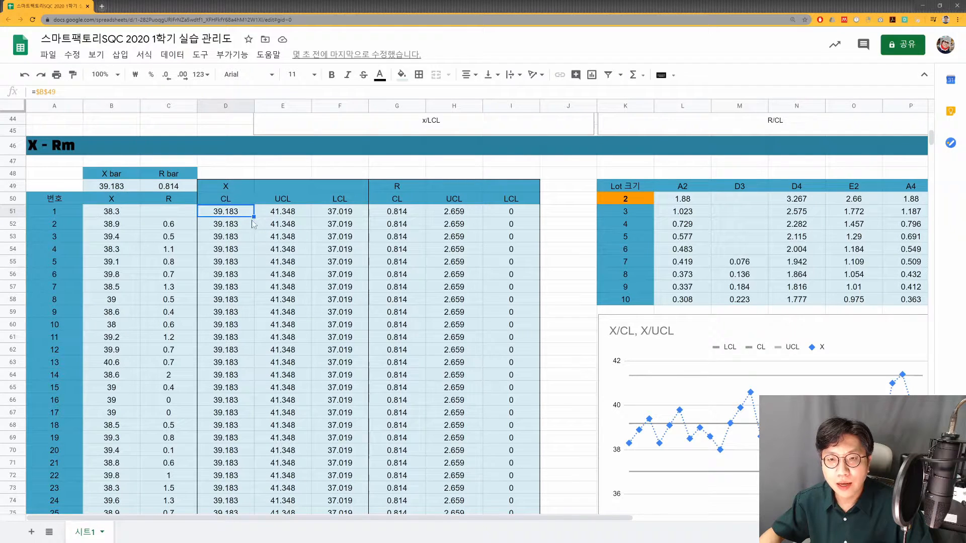
double_click(236, 216)
key("Escape")
left_click(285, 214)
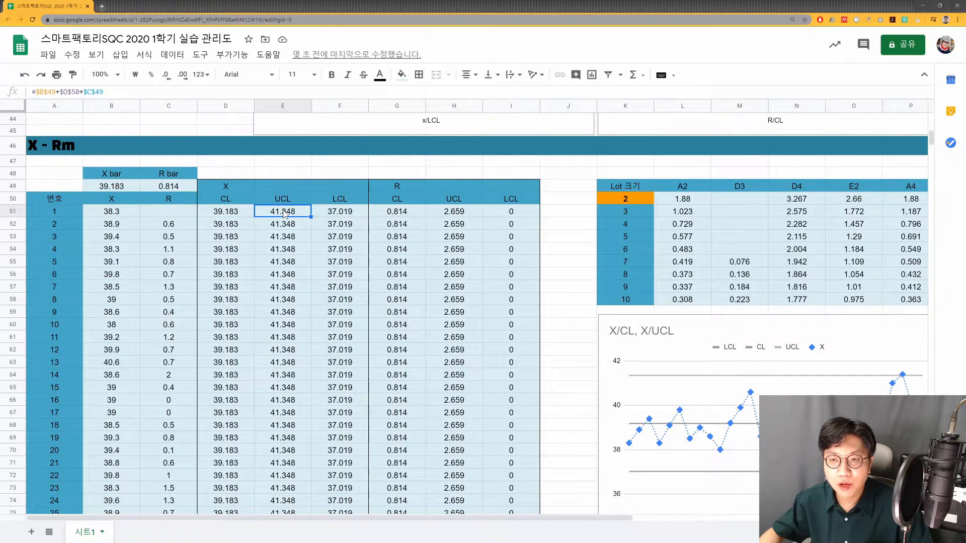
double_click(292, 215)
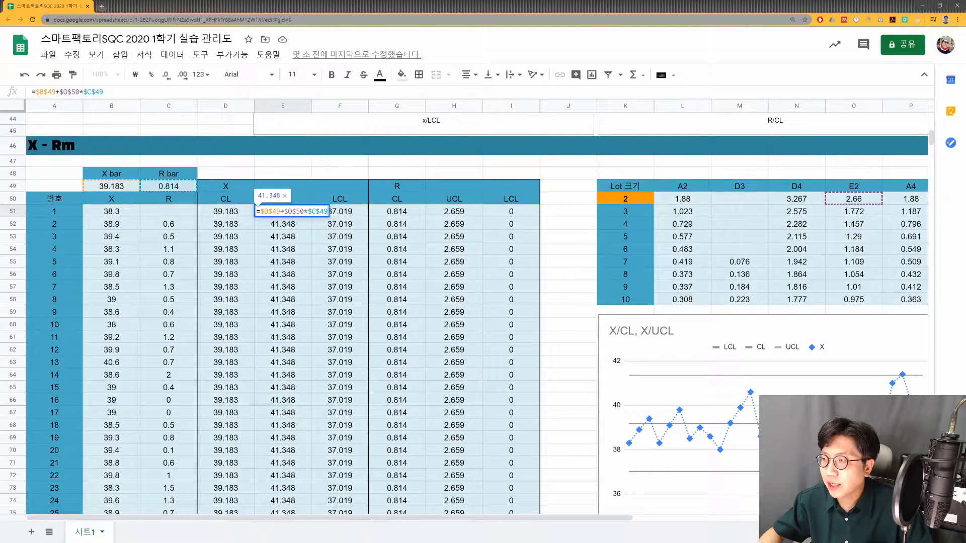
left_click(301, 211)
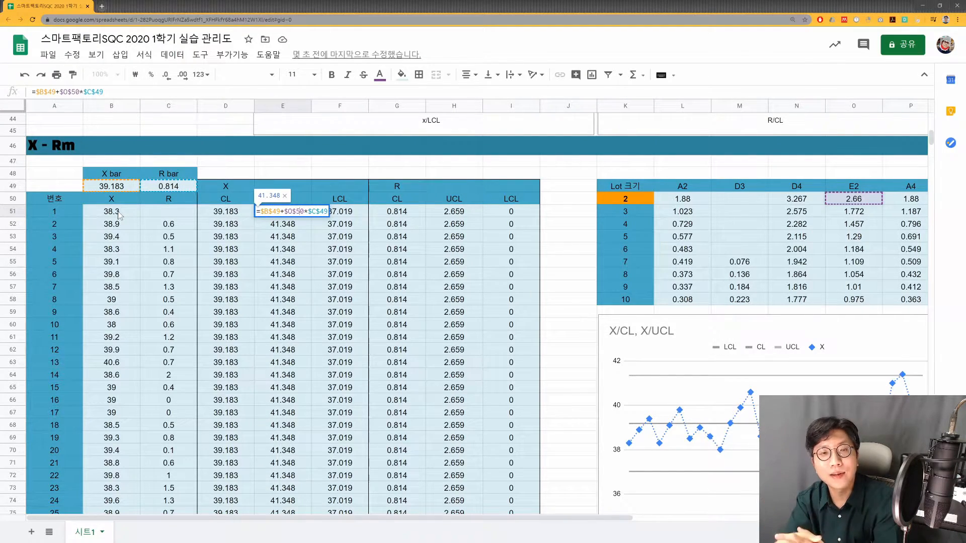
key("Escape")
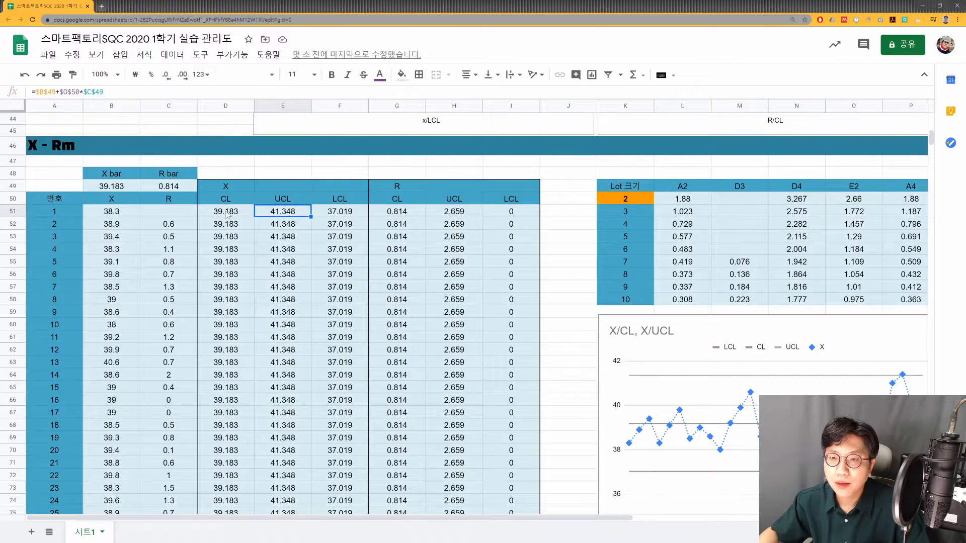
double_click(331, 212)
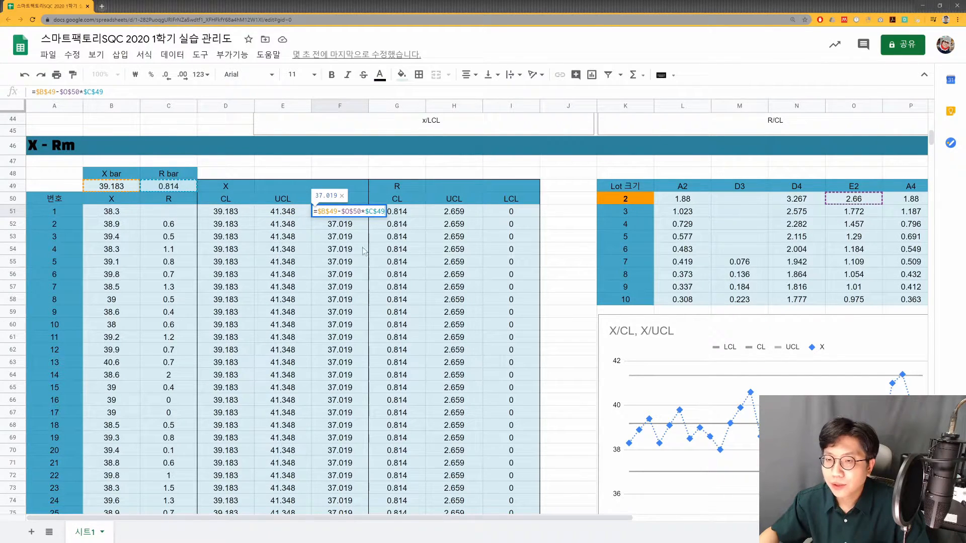
left_click(352, 211)
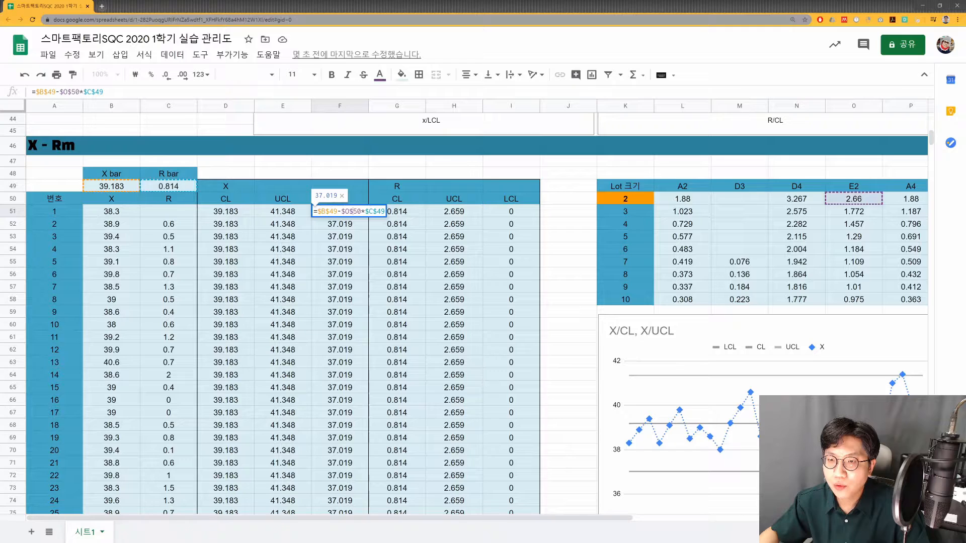
key("Escape")
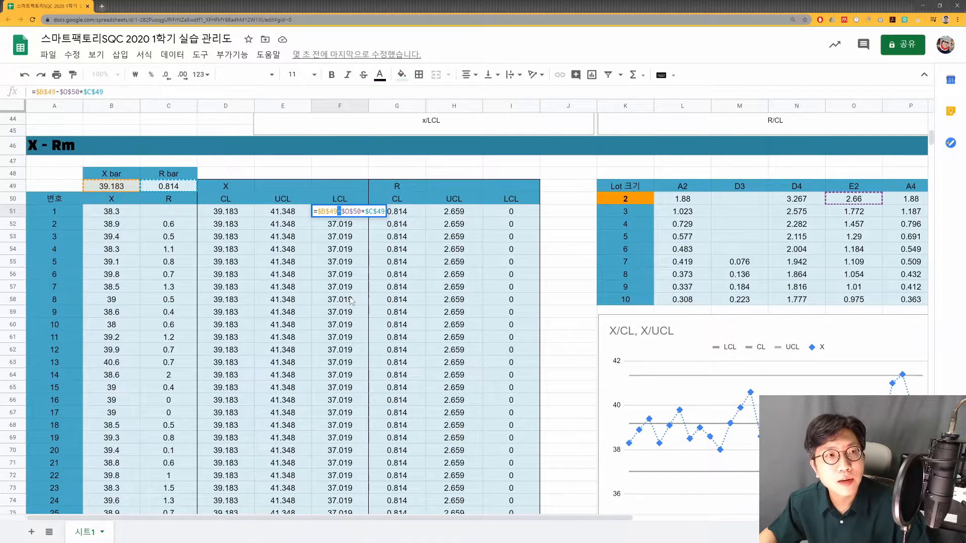
- Examine the CL, UCL and LCL formulas of the R chart in row 51 and the coefficients they use
double_click(411, 215)
left_click(443, 213)
double_click(443, 213)
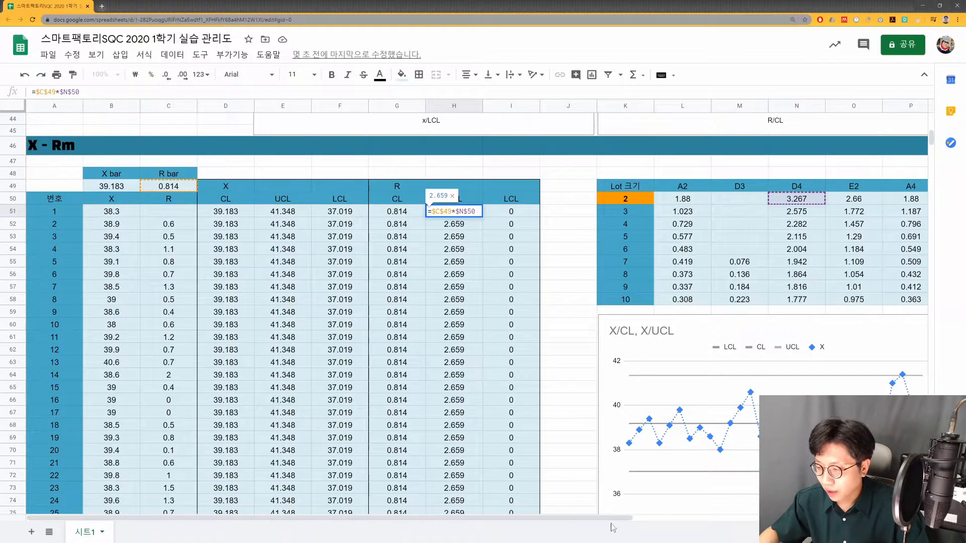
double_click(502, 213)
key("Escape")
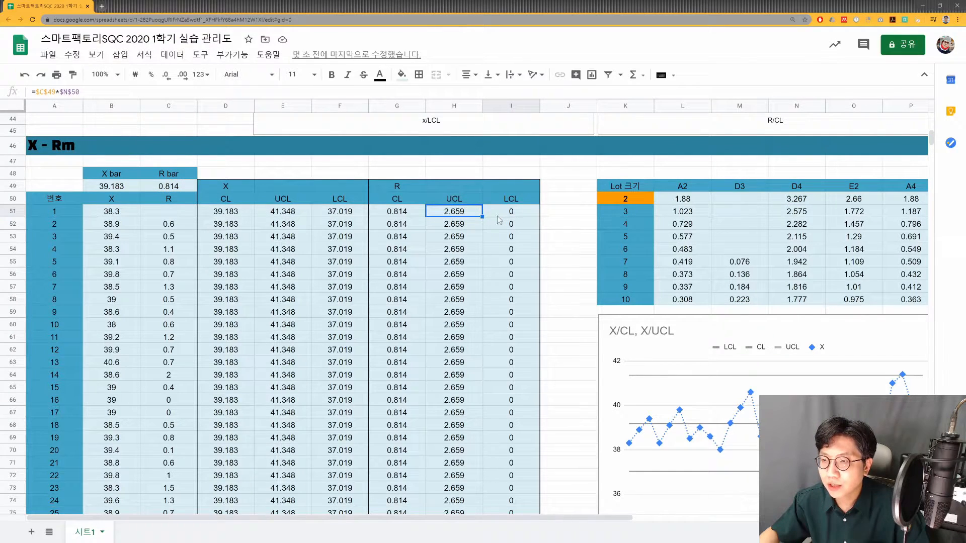
double_click(502, 214)
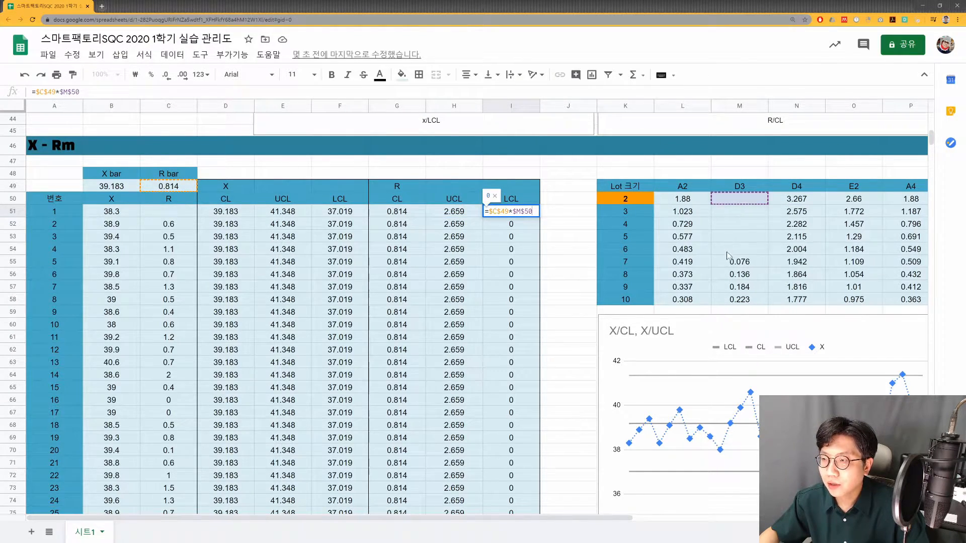
key("Escape")
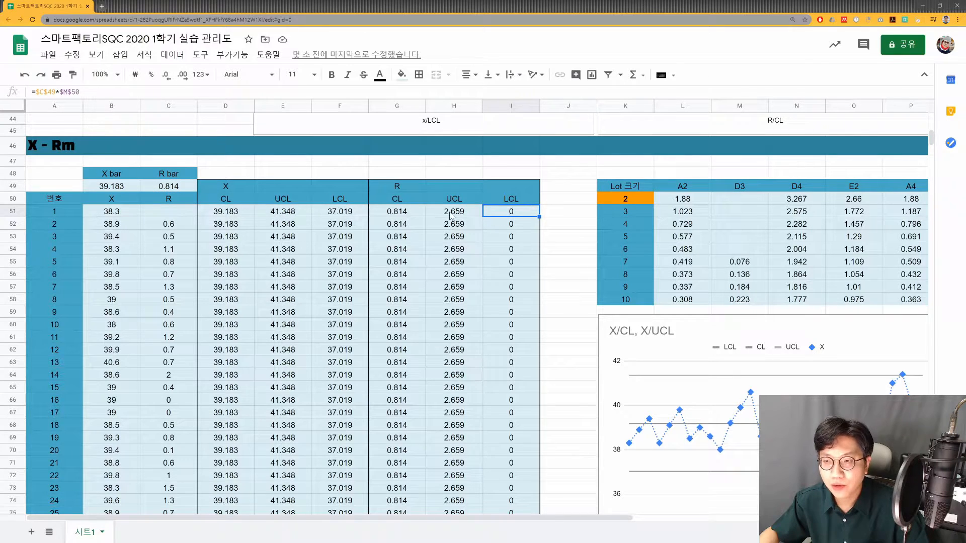
- Recheck the UCL formula in H51 and the CL formula in G51 of the R chart
double_click(450, 213)
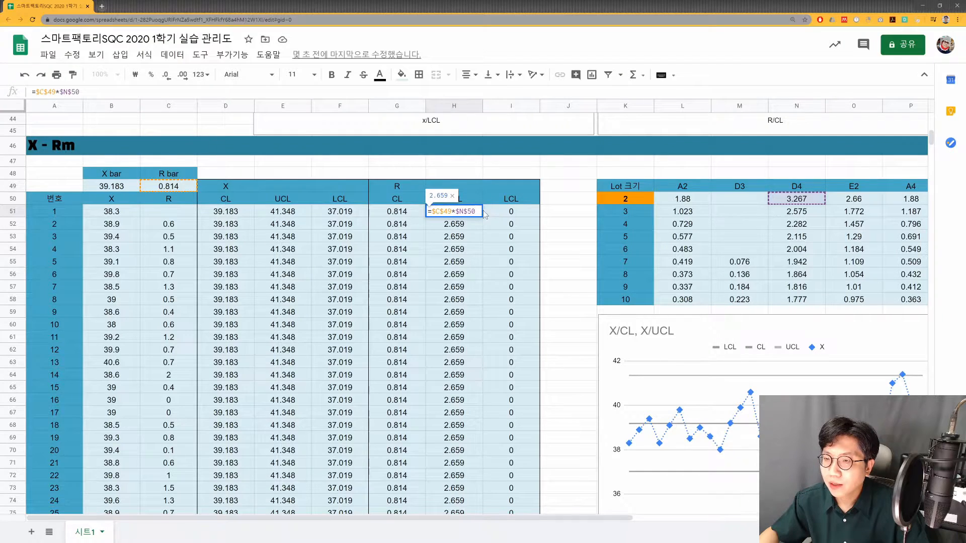
key("Escape")
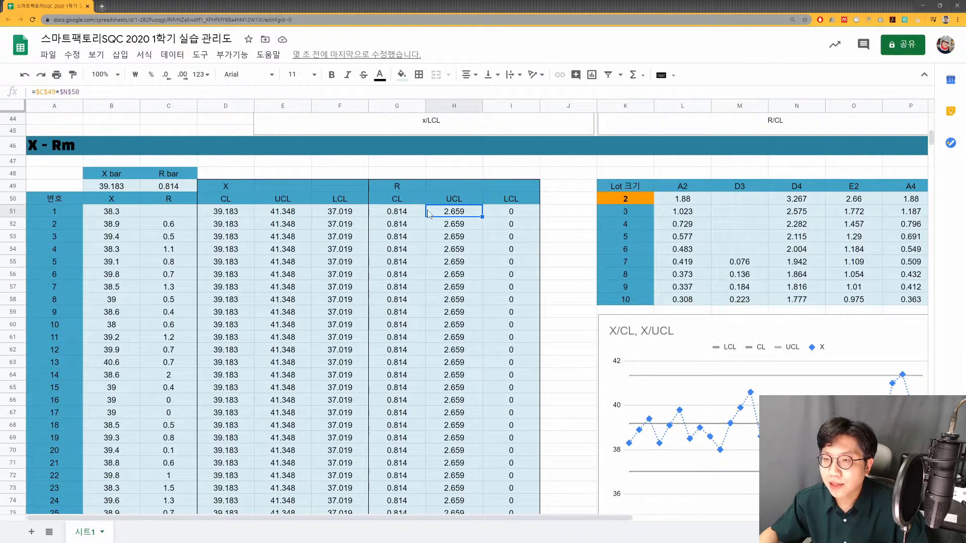
double_click(407, 215)
key("Escape")
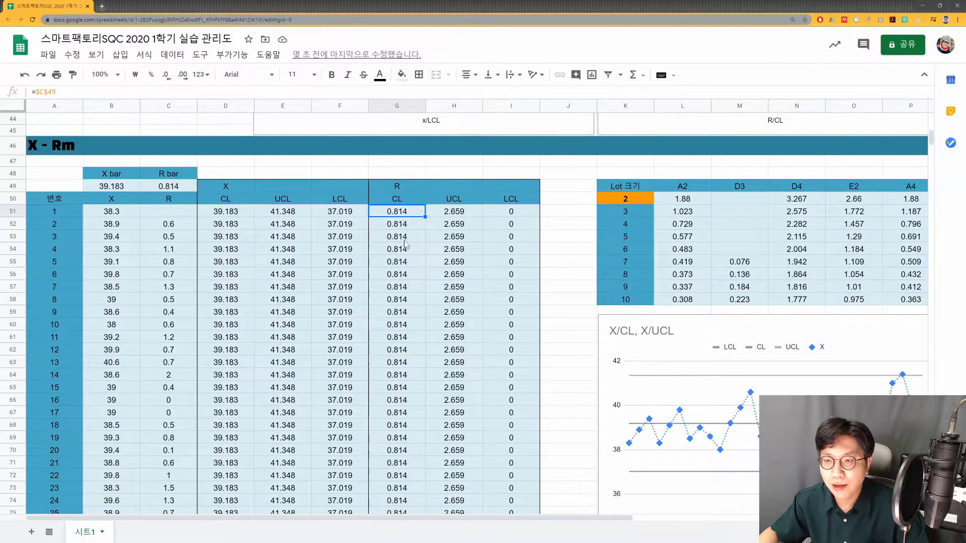
- Review the individual X measurements and the moving ranges in columns B and C of the X-Rm table
scroll(227, 173, "down", 2)
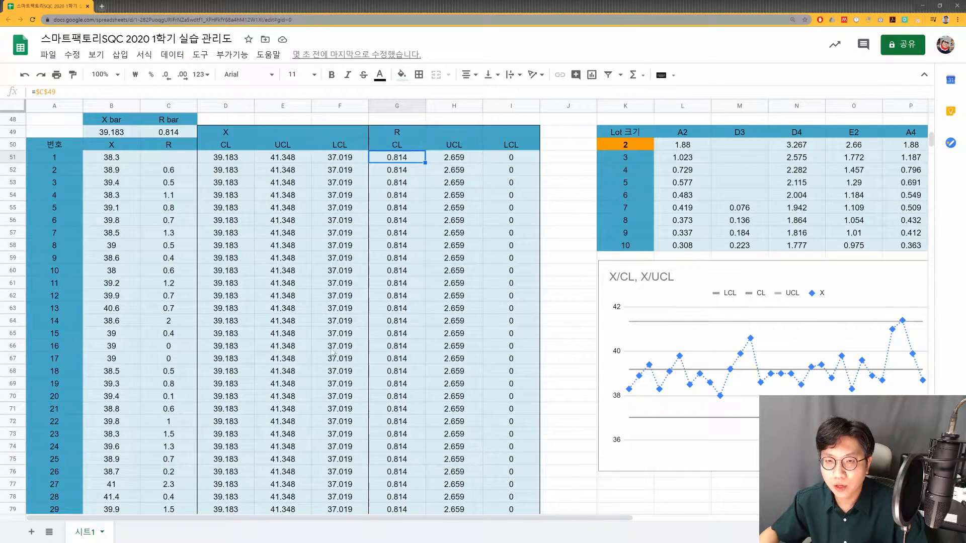
left_click_drag(109, 171, 133, 359)
left_click_drag(168, 196, 168, 359)
scroll(756, 409, "down", 5)
scroll(713, 464, "up", 4)
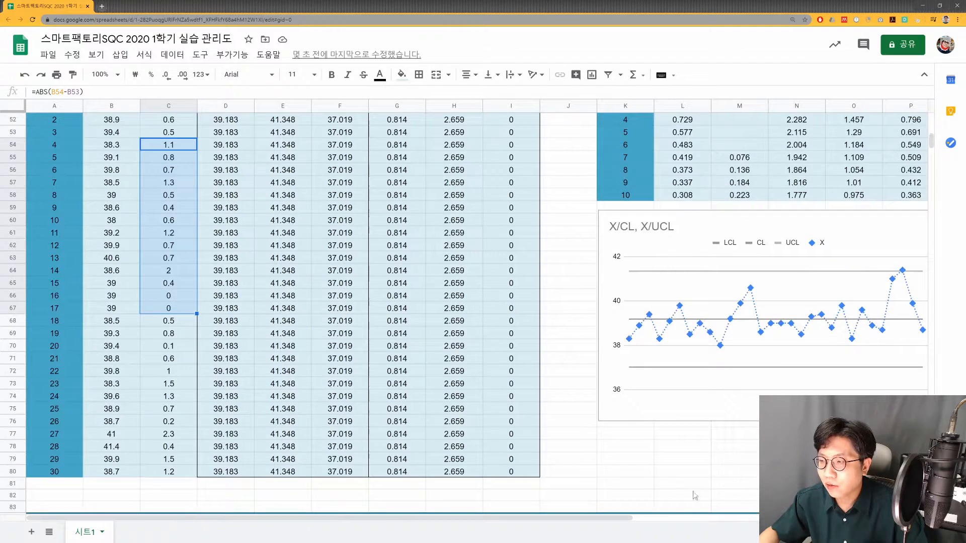
- Examine the X and R control charts below the coefficient table in the X-Rm section
left_click_drag(607, 518, 843, 521)
left_click(670, 336)
left_click_drag(671, 336, 666, 417)
left_click(595, 458)
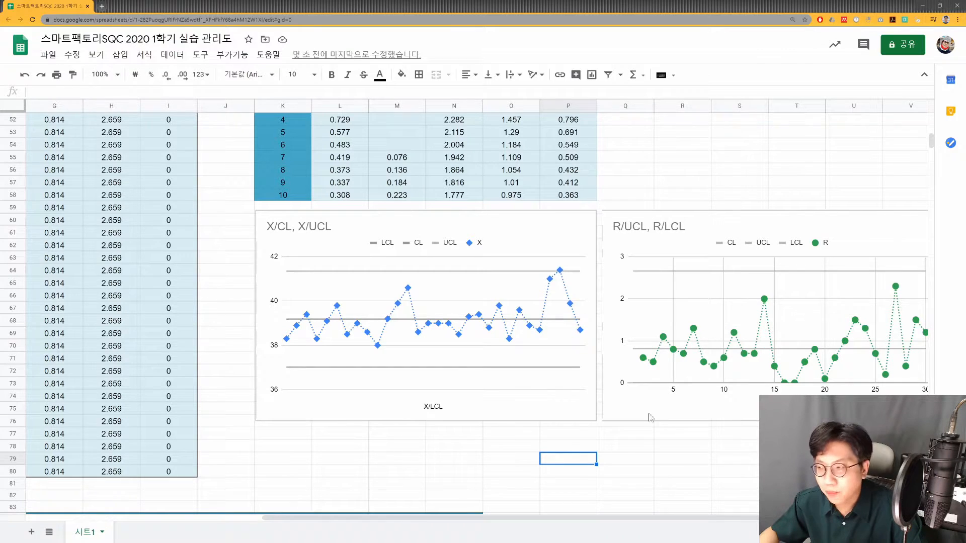
left_click_drag(656, 516, 639, 532)
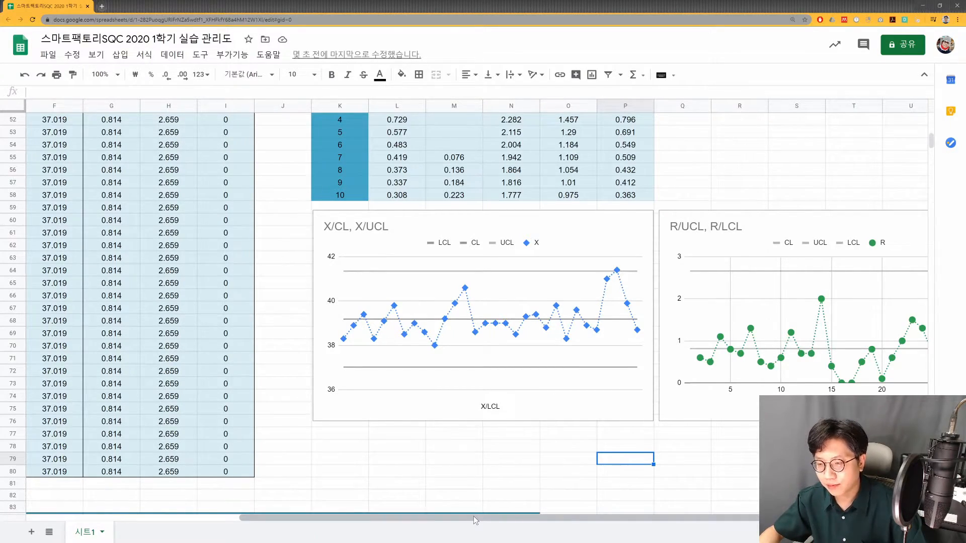
- Look over the P chart section and continue to the NP chart section starting at row 120
left_click_drag(473, 516, 259, 516)
scroll(297, 289, "down", 5)
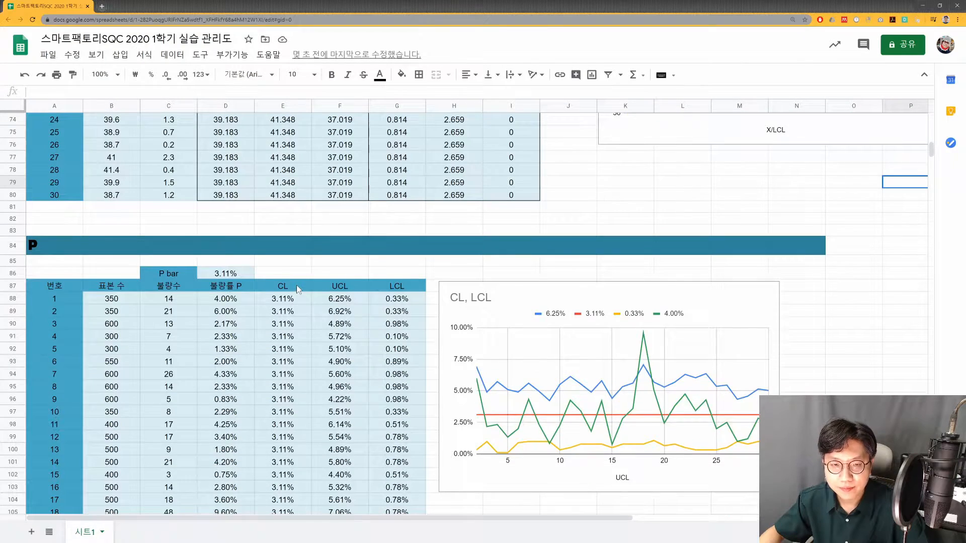
scroll(298, 289, "down", 3)
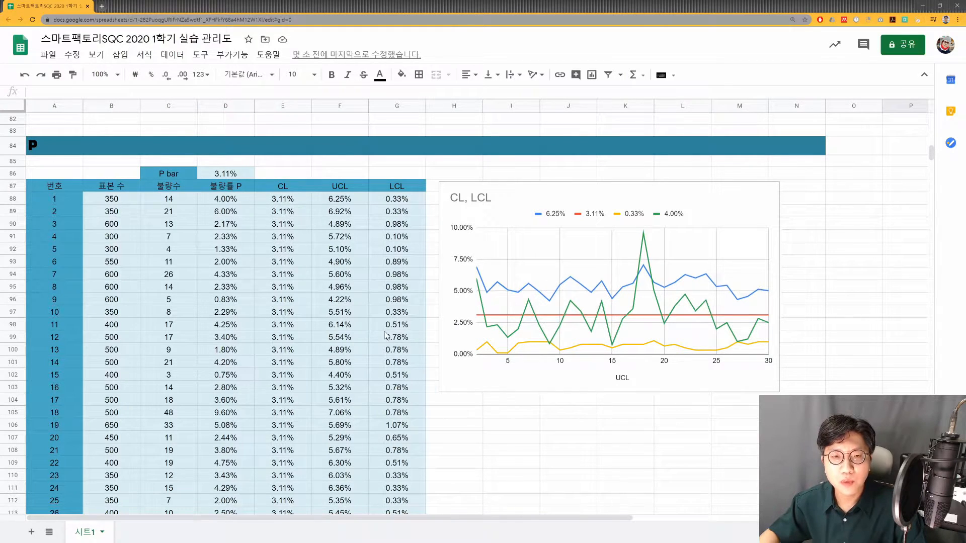
scroll(372, 290, "down", 6)
scroll(372, 291, "down", 6)
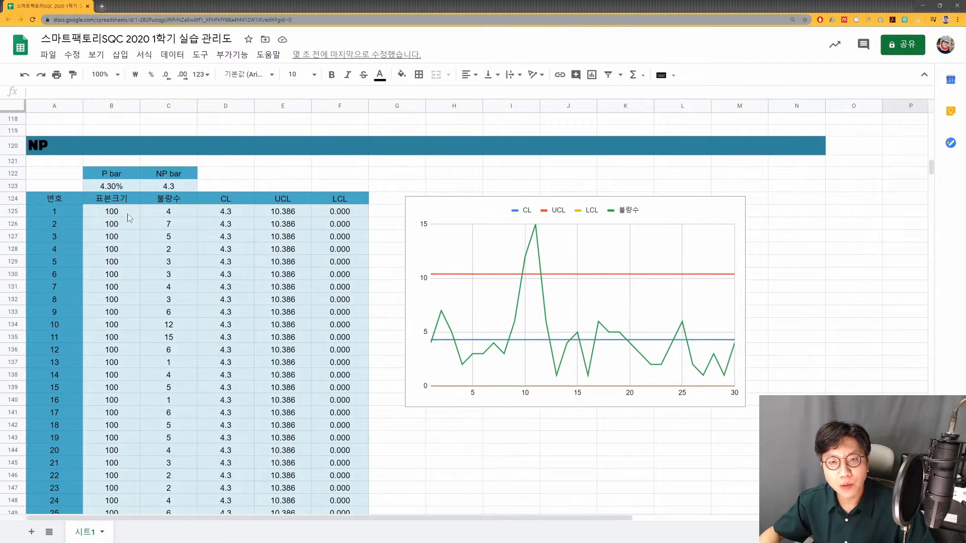
- Check the sample sizes in column B of the NP table for samples 1 through 30
left_click(129, 215)
left_click(121, 238)
left_click(115, 275)
left_click(66, 212)
left_click(118, 216)
left_click(123, 239)
scroll(125, 254, "down", 5)
scroll(124, 256, "up", 5)
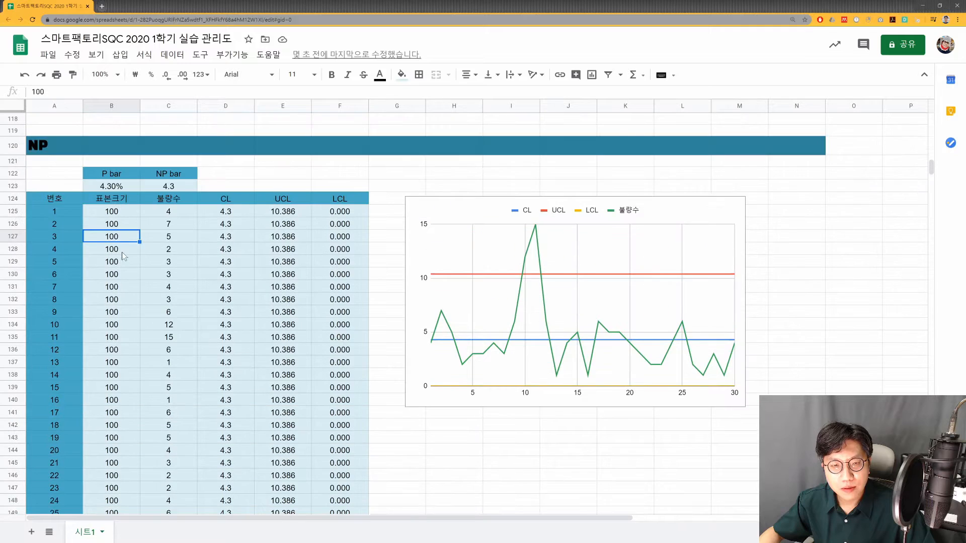
left_click(70, 216)
scroll(122, 243, "down", 5)
left_click(129, 389)
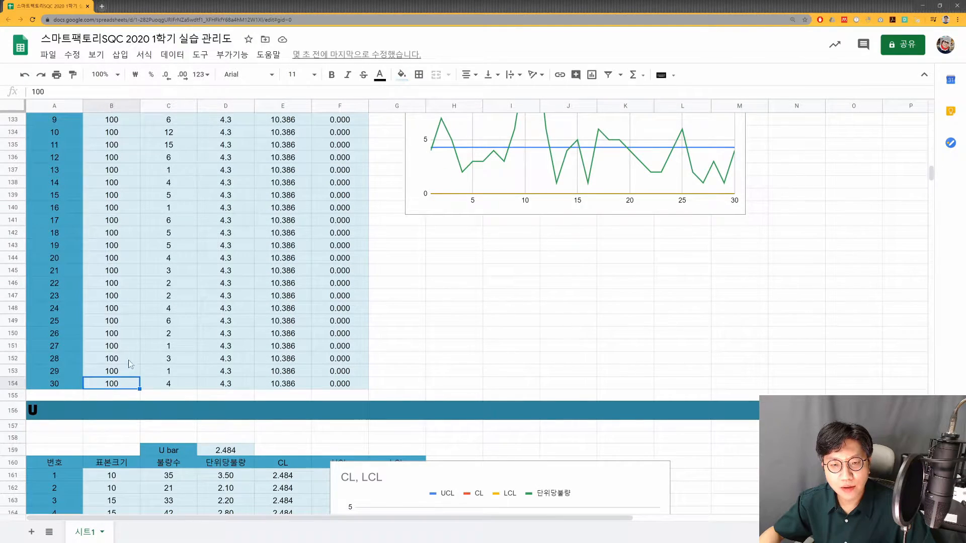
scroll(130, 365, "up", 5)
left_click_drag(128, 214, 125, 400)
scroll(124, 401, "down", 3)
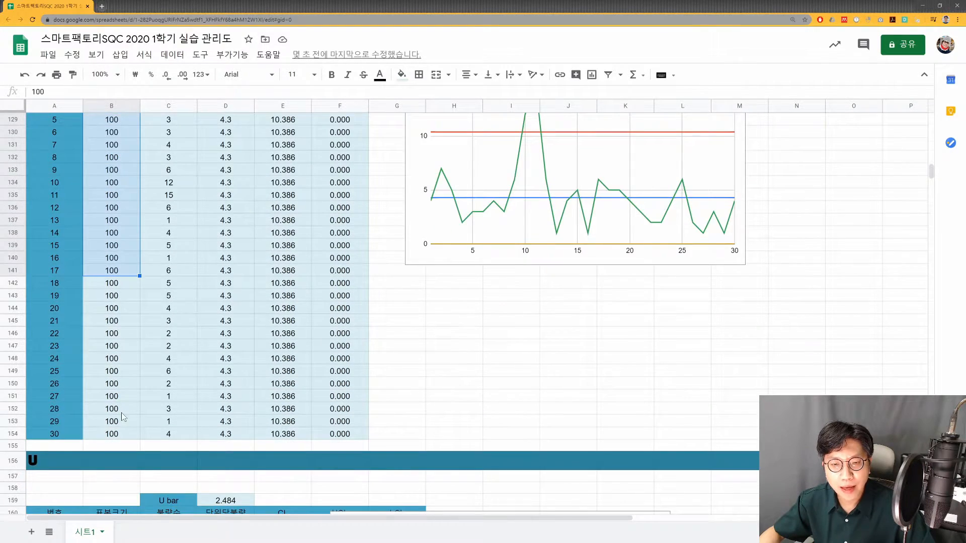
left_click(122, 413)
scroll(143, 249, "up", 3)
- Review the defect counts in column C of the NP table, from the first sample to the last ones
left_click(163, 209)
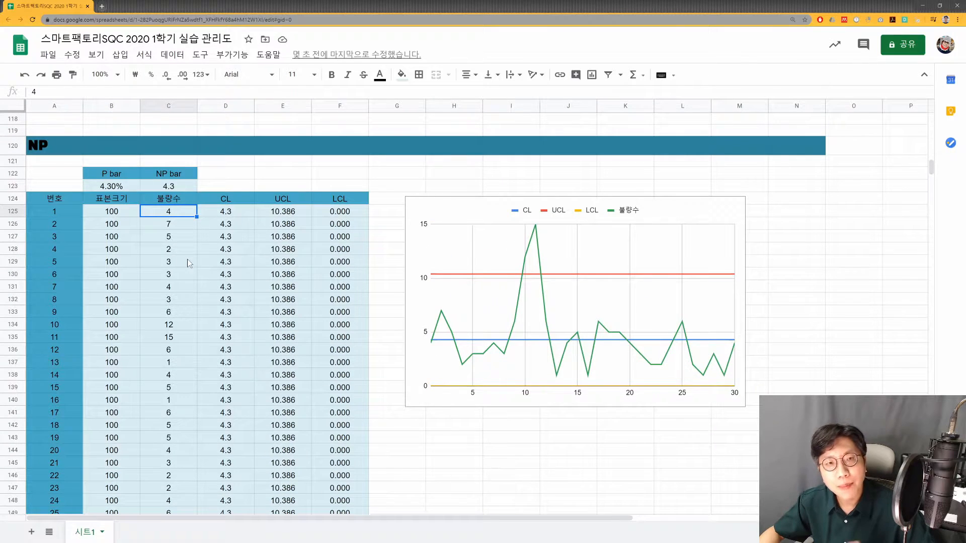
scroll(179, 261, "down", 6)
left_click(178, 335)
scroll(179, 327, "up", 5)
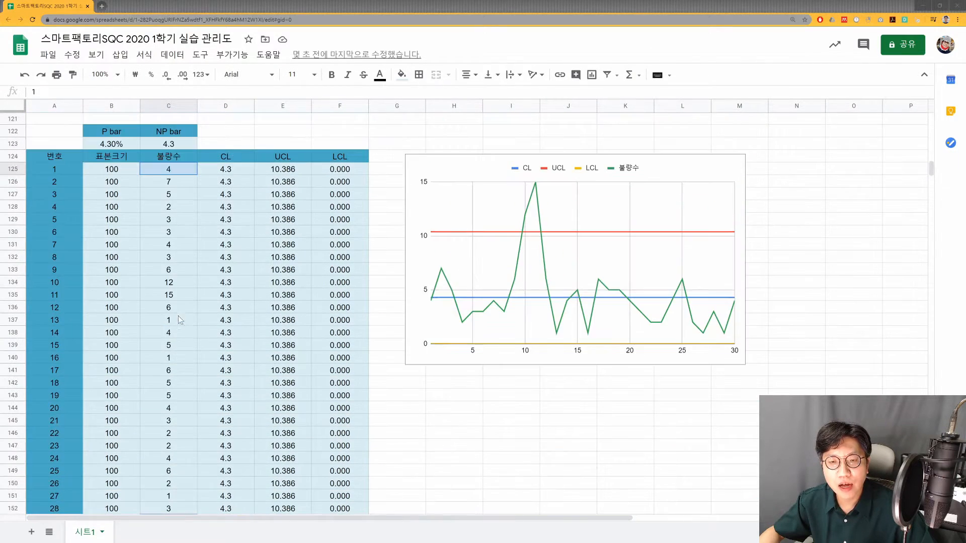
left_click(176, 207)
left_click(184, 177)
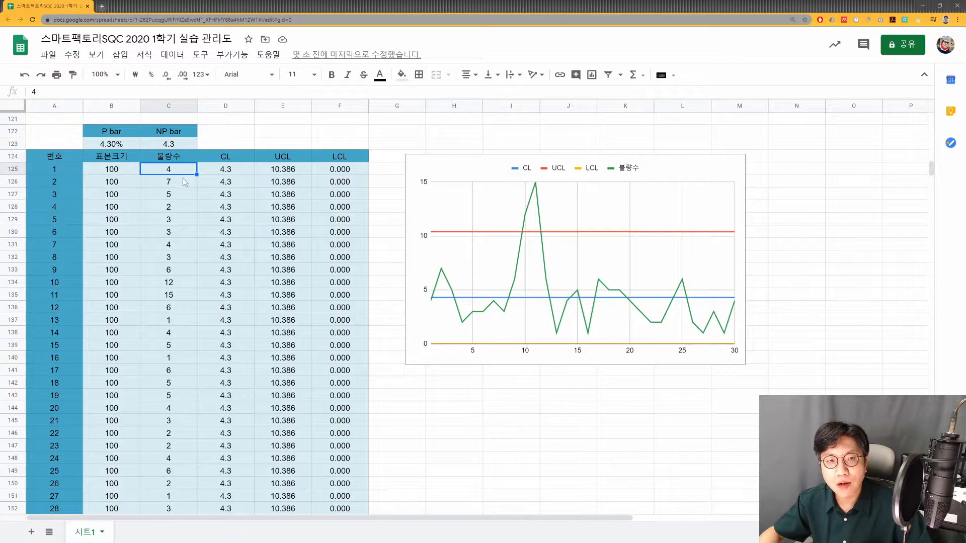
left_click(220, 175)
- Examine the P bar formula in B123 and the defect-count and sample-size ranges it sums
left_click(110, 146)
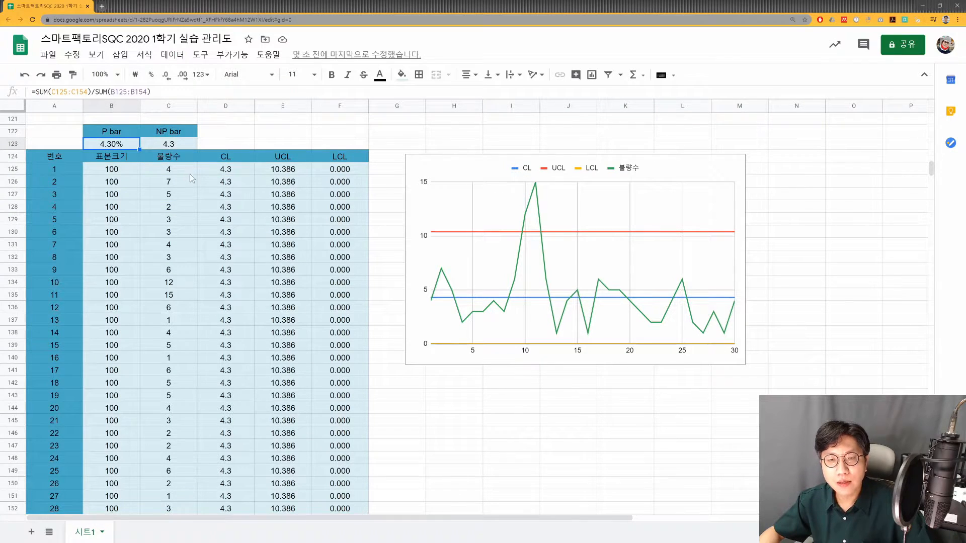
scroll(191, 202, "down", 5)
scroll(191, 206, "up", 5)
key("Return")
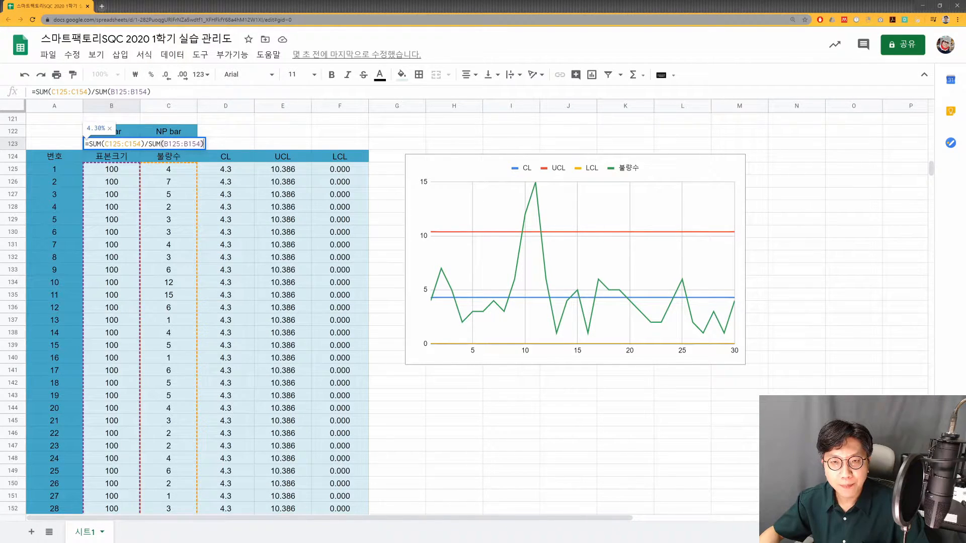
left_click(181, 144)
left_click(124, 144)
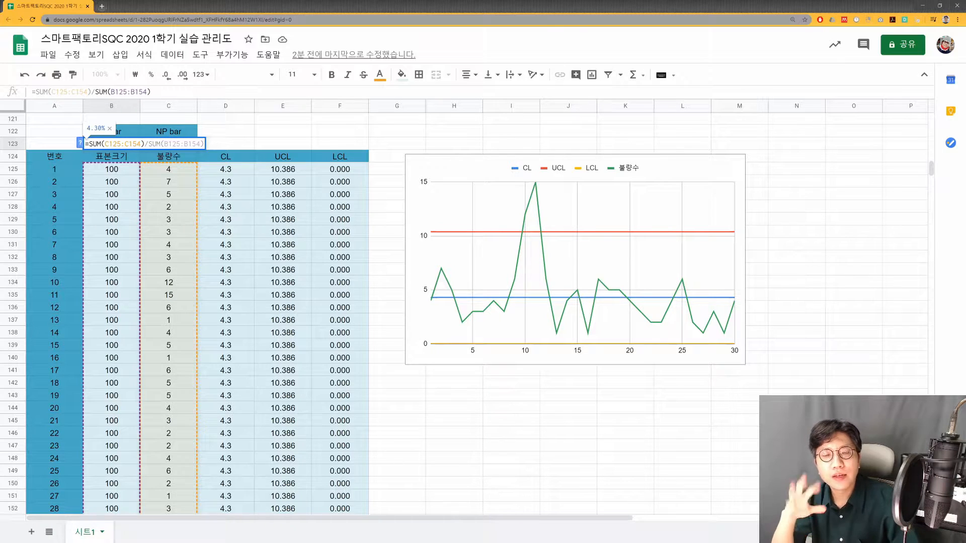
key("Escape")
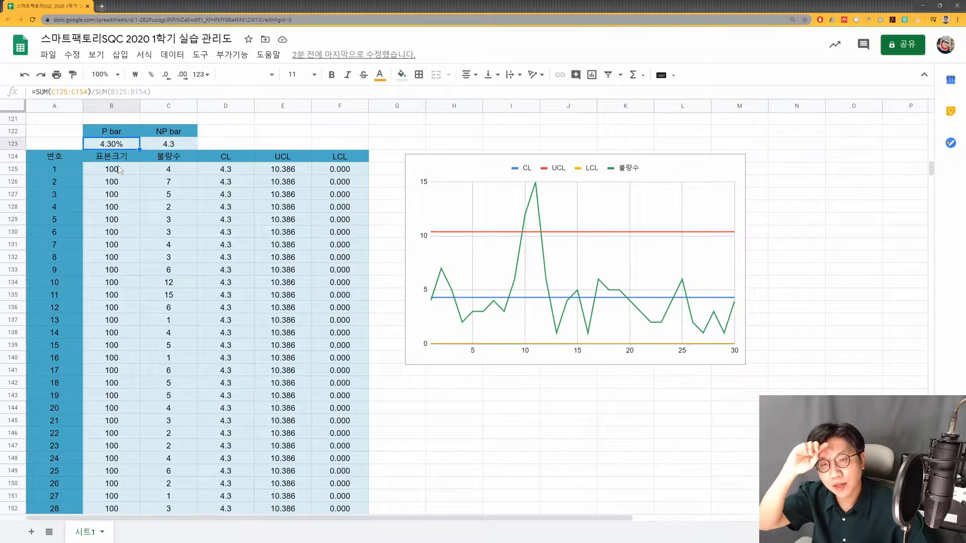
- Examine the NP bar formula in C123 and compare it with P bar in B123 and the sample size
double_click(166, 144)
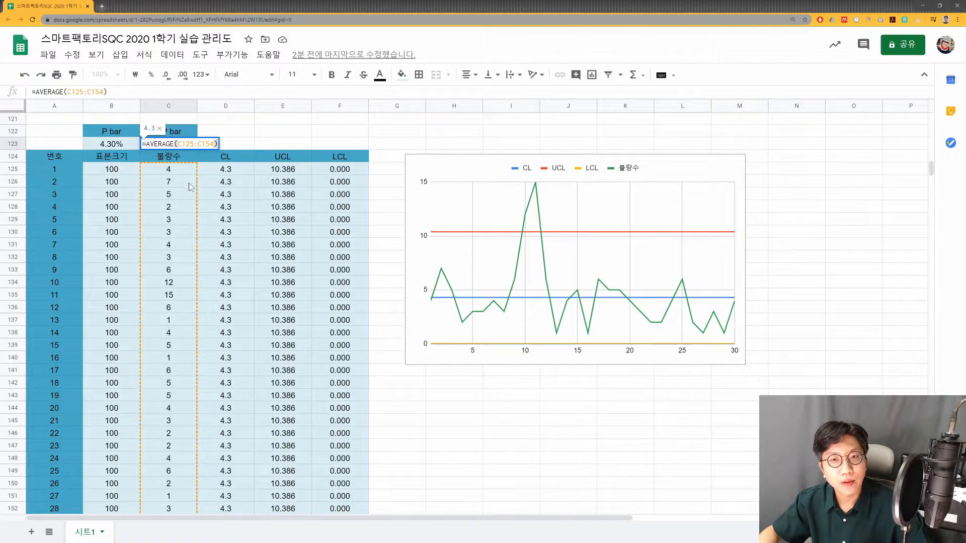
key("Escape")
double_click(178, 146)
key("Escape")
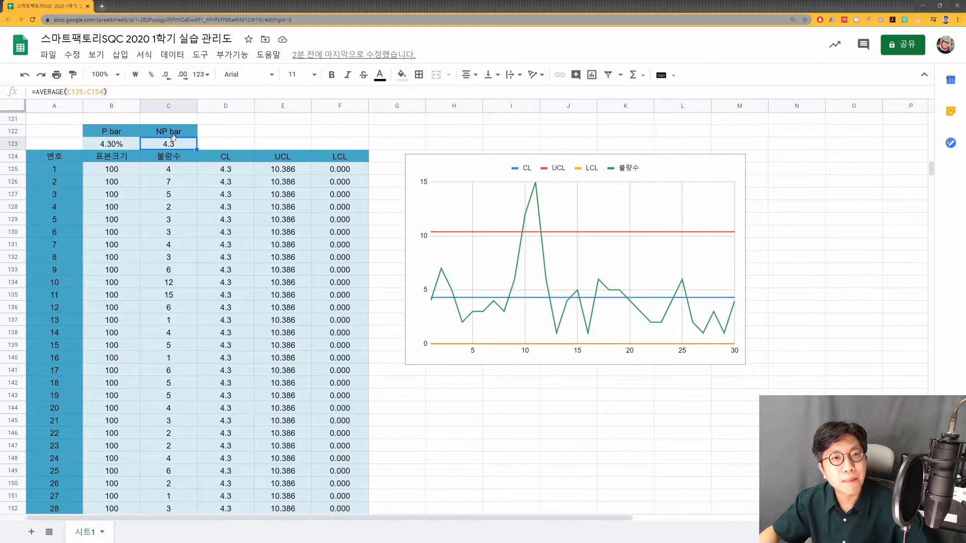
left_click(123, 142)
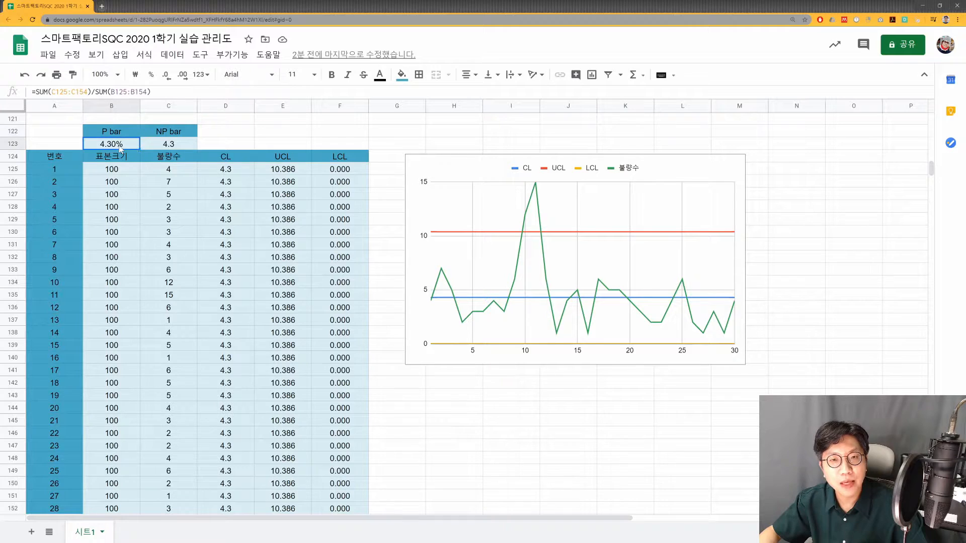
left_click(170, 146)
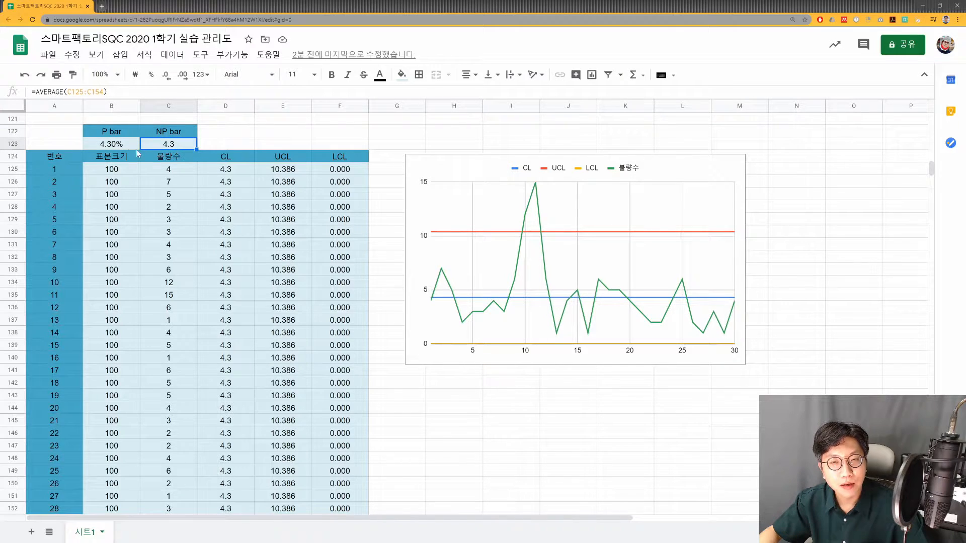
left_click(118, 172)
left_click(151, 146)
left_click(118, 146)
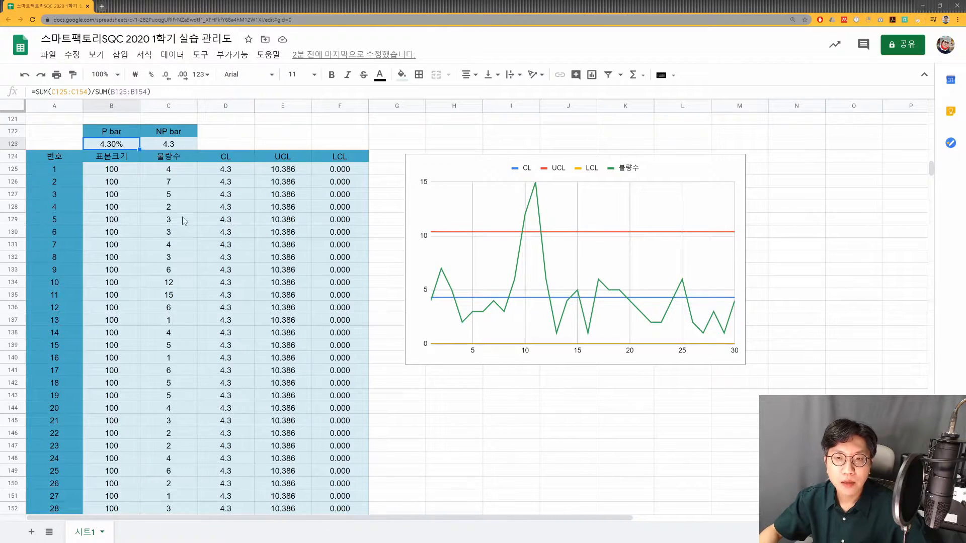
- Examine the CL formula of the NP chart in D125 and the cell it references
left_click(242, 170)
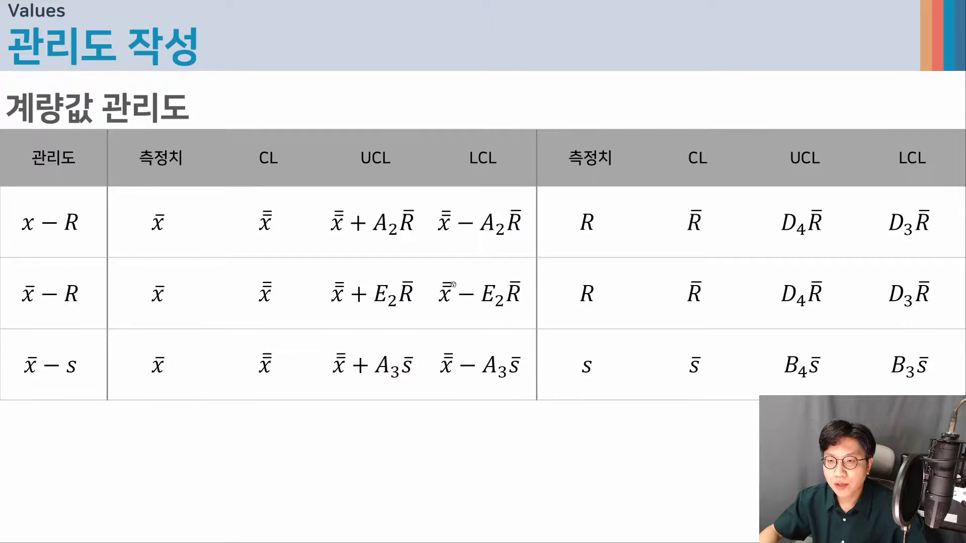
left_click(454, 284)
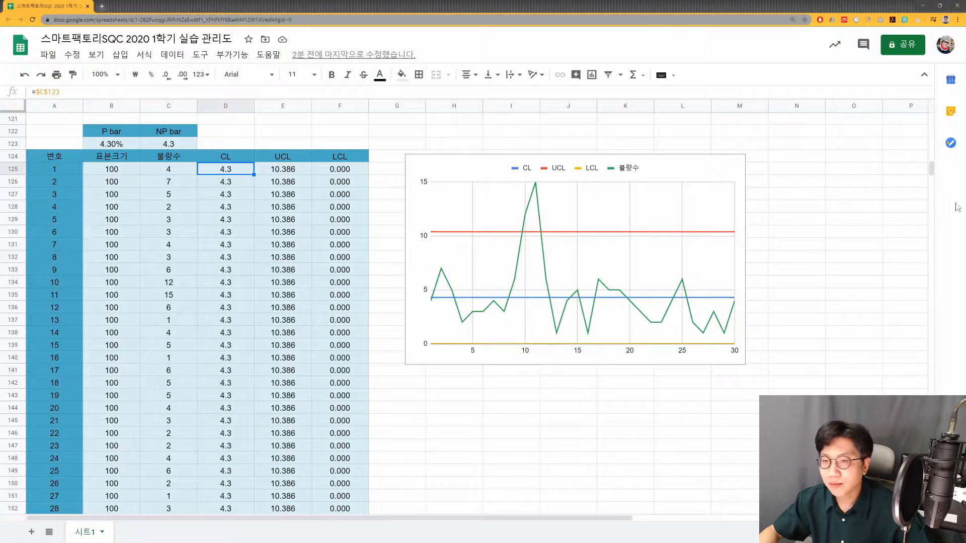
double_click(242, 170)
key("Escape")
- Examine the UCL formula of the NP chart in E125, including its 3*SQRT term and repeated P bar references
left_click(281, 170)
double_click(282, 170)
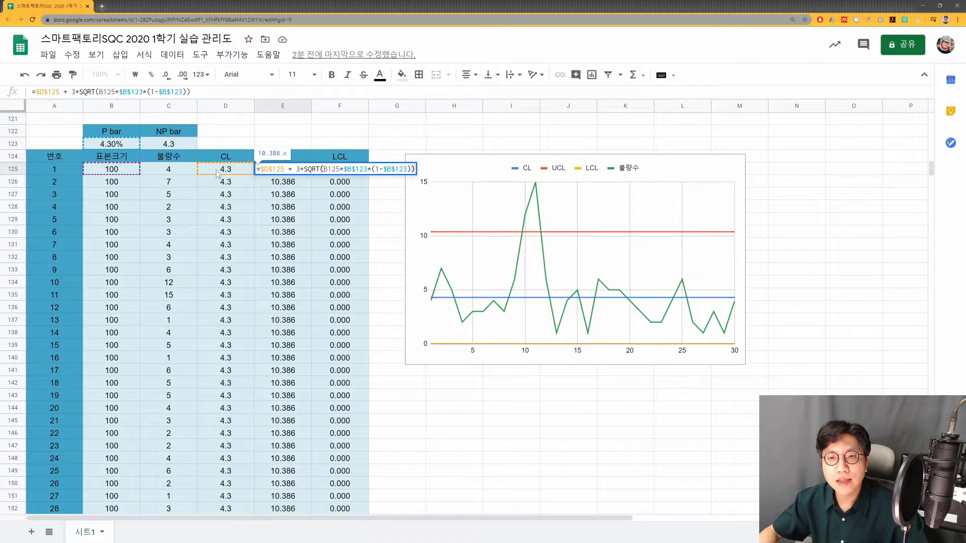
left_click(276, 169)
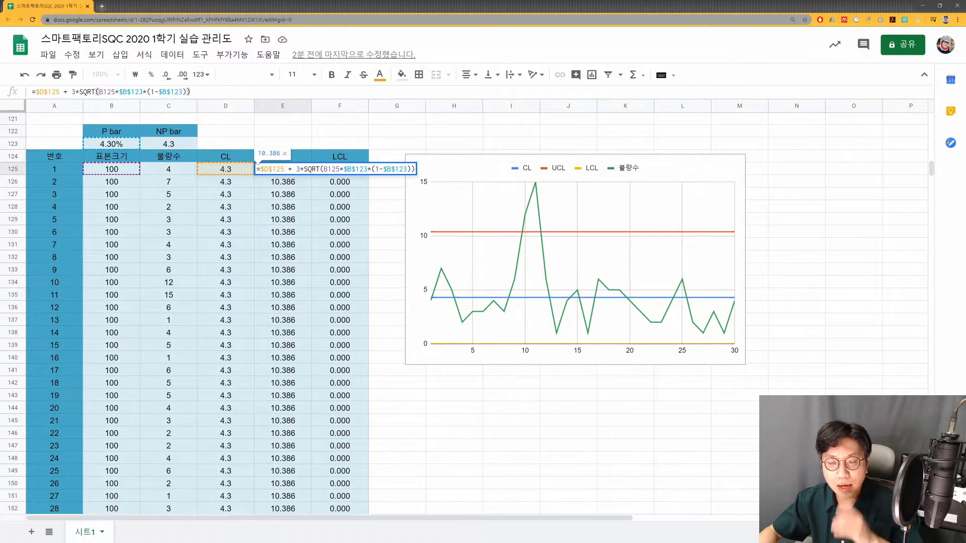
left_click_drag(296, 169, 420, 170)
left_click(325, 170)
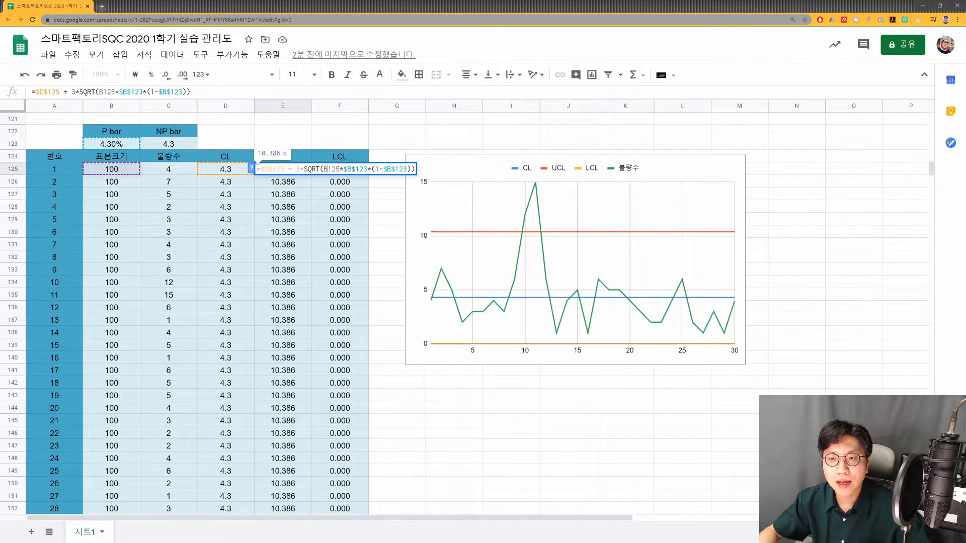
left_click(351, 170)
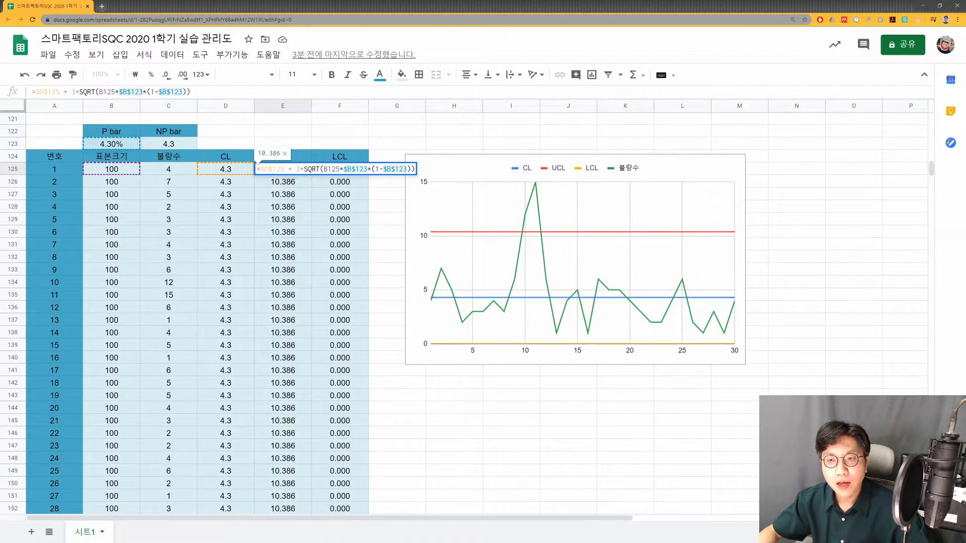
- Replace B125*$B$123 in E125's UCL formula with $C$123, giving =$D$125 + 3*SQRT($C$123*(1-$B$123))
left_click_drag(324, 169, 367, 169)
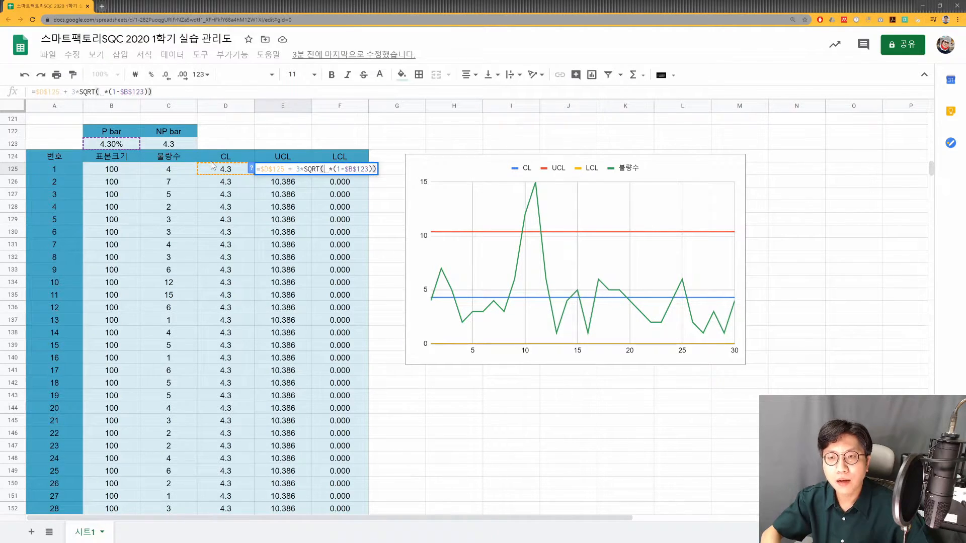
left_click(177, 149)
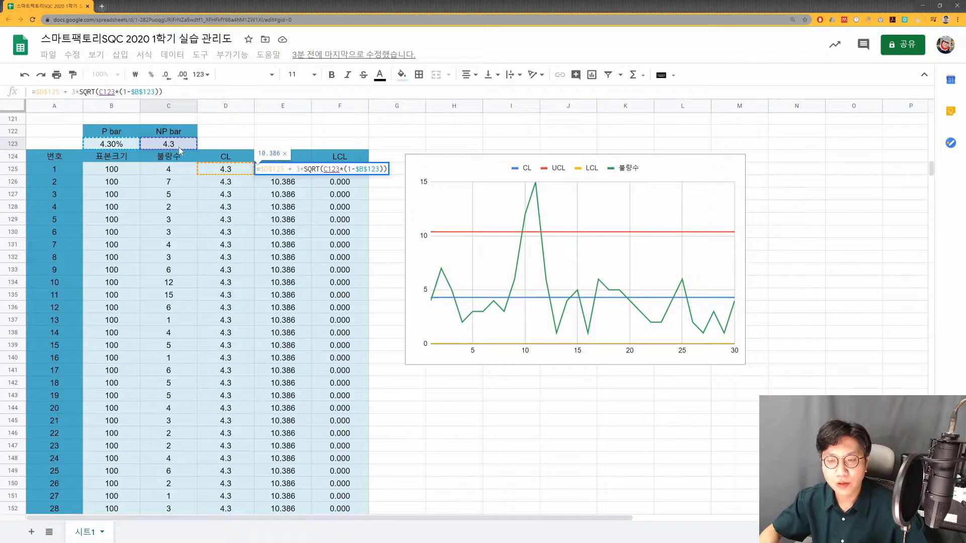
key("F4")
key("Return")
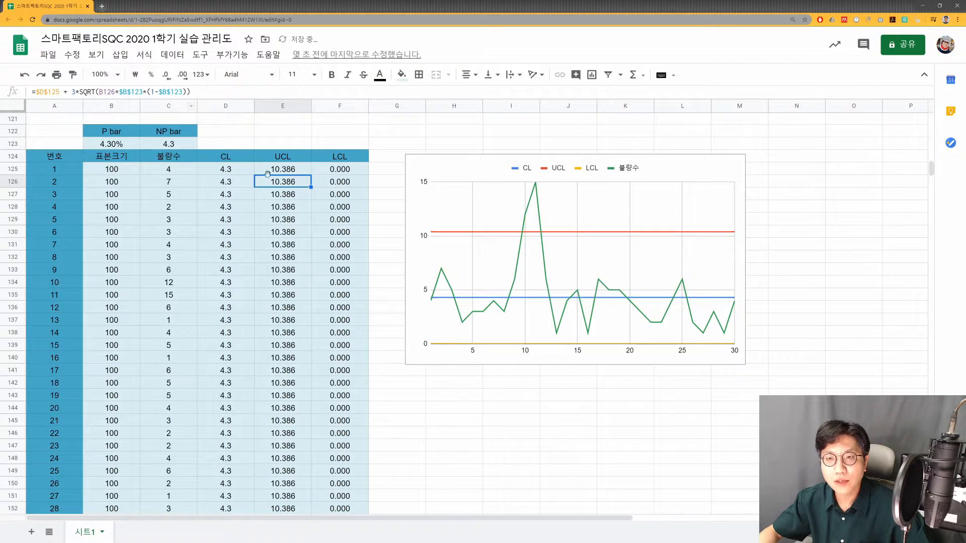
left_click(275, 172)
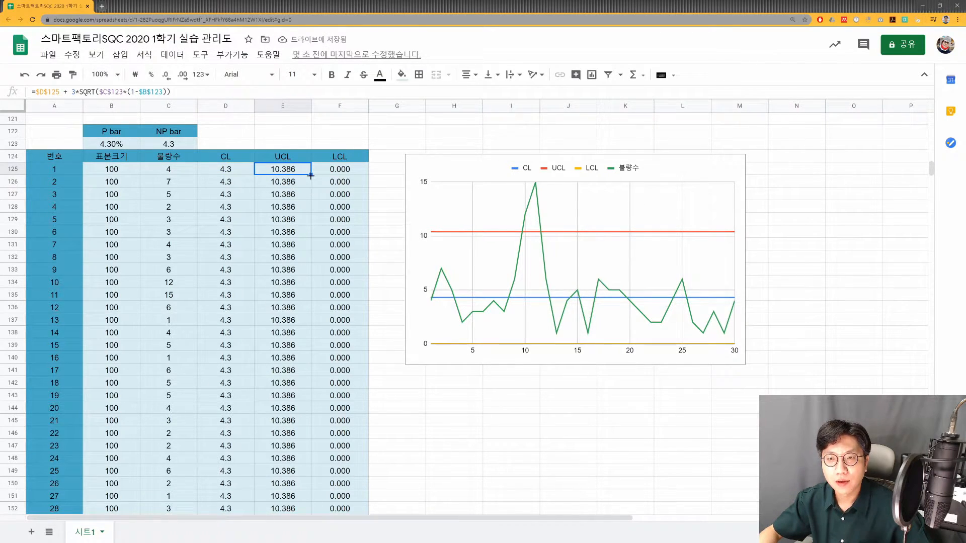
- Try filling E125's simplified UCL formula down the column, and undo this along with the $C$123 replacement
left_click_drag(310, 181, 311, 387)
scroll(293, 280, "up", 6)
key("ctrl+z")
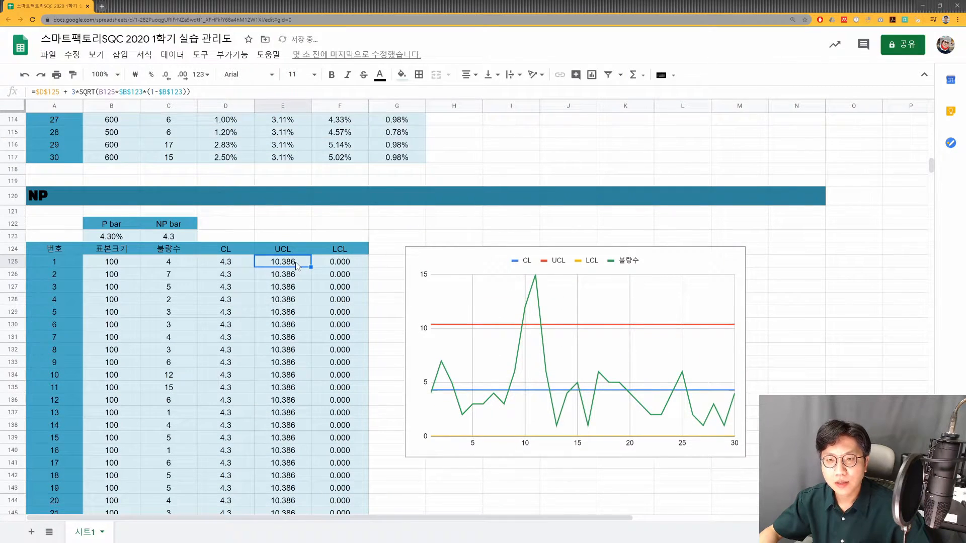
double_click(295, 264)
key("Escape")
key("Right")
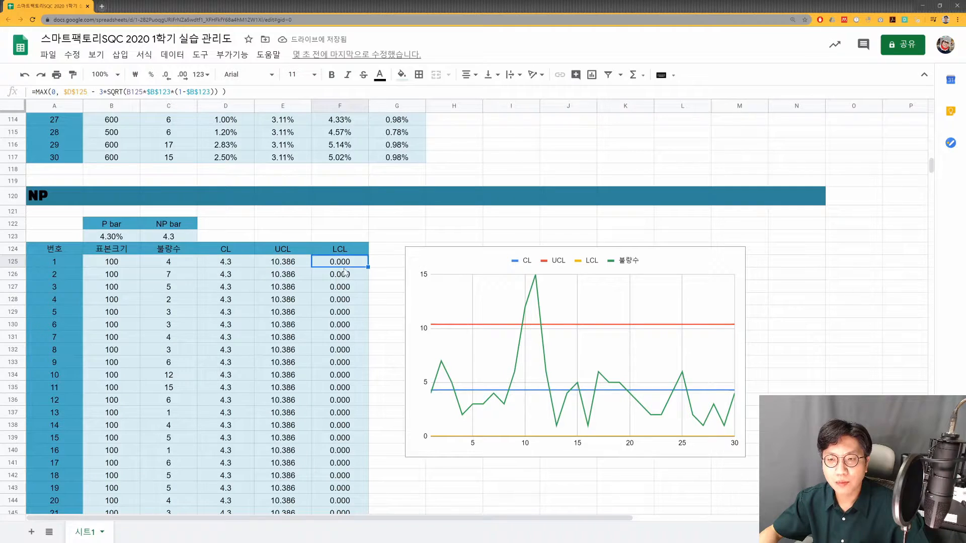
- Copy the expression inside MAX from the LCL formula in F125, leaving the cell's formula intact
key("F2")
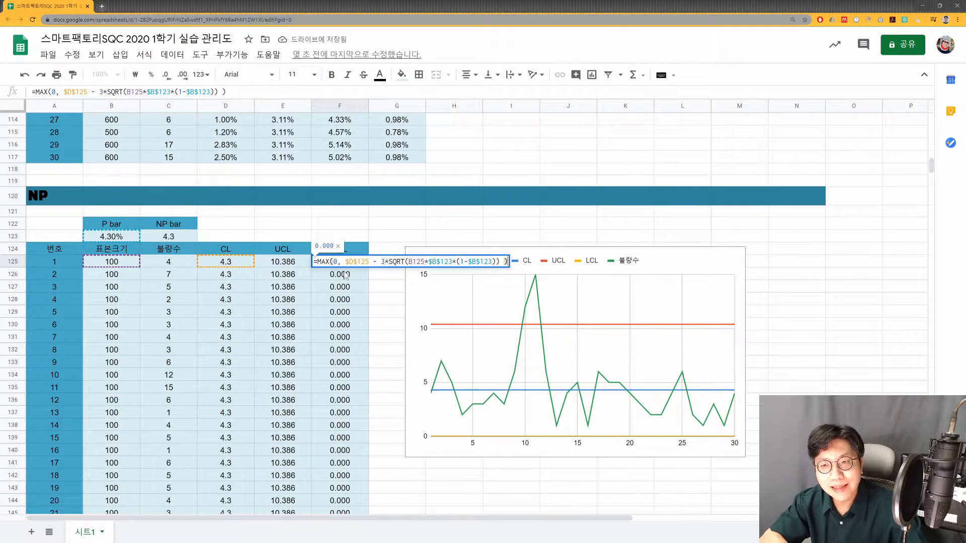
left_click_drag(346, 262, 504, 273)
key("ctrl+c")
key("BackSpace")
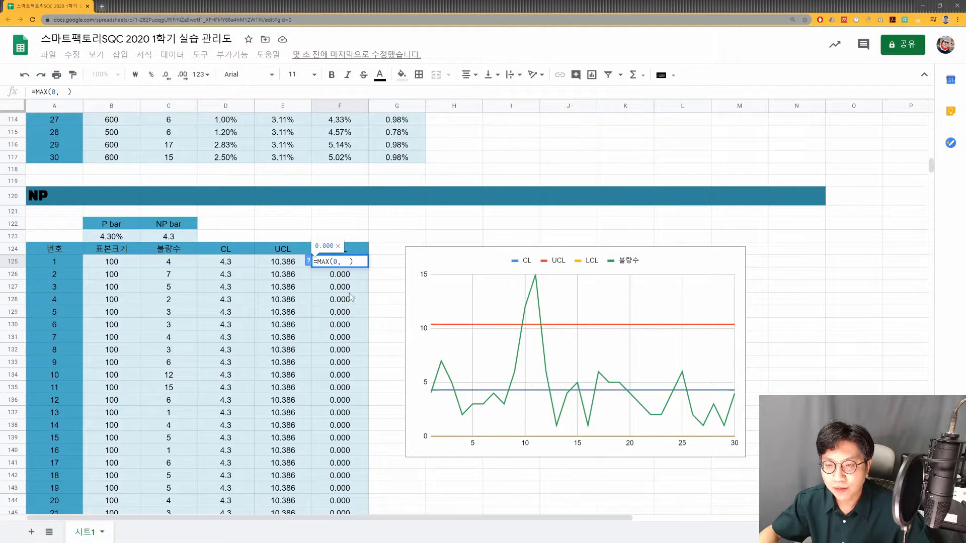
key("Escape")
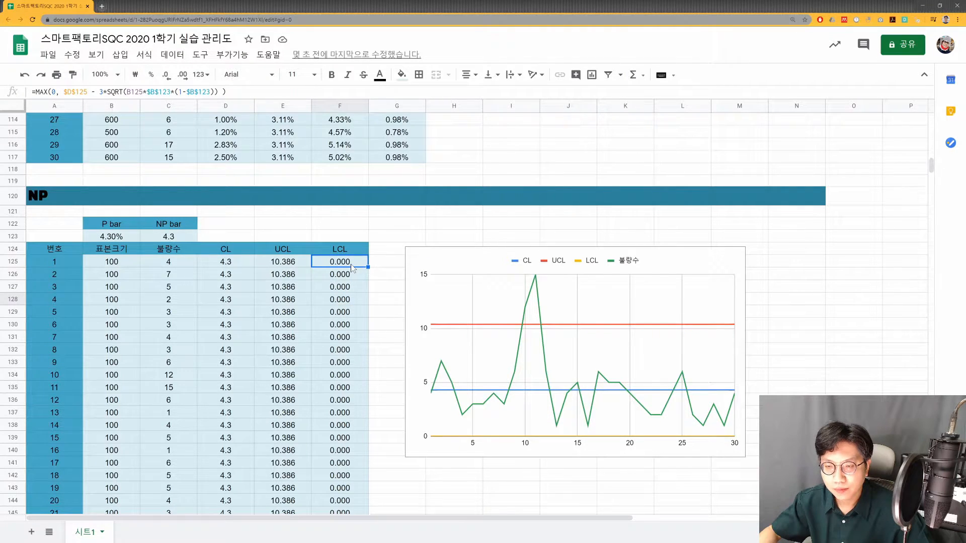
key("Return")
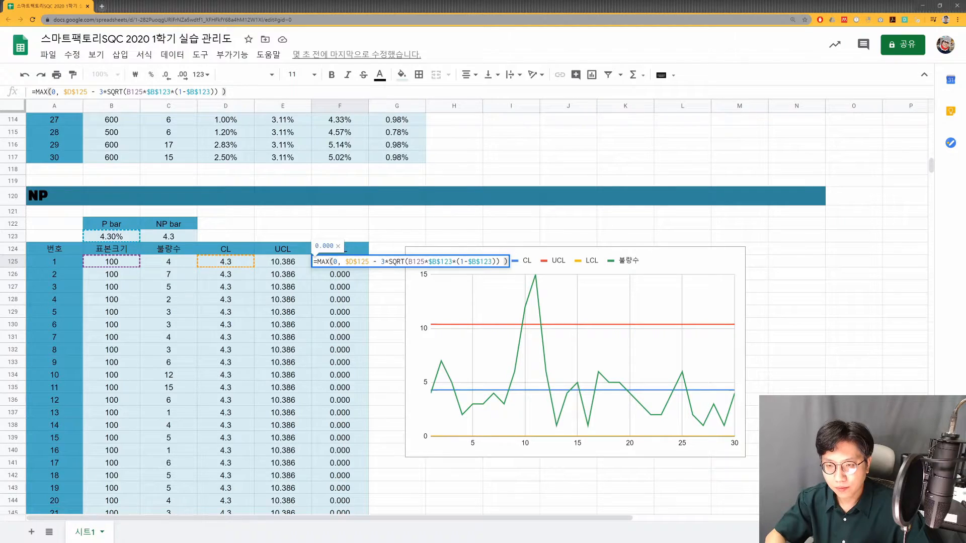
key("Escape")
- Replace F125's LCL formula with =$D$125 - 3*SQRT(B125*$B$123*(1-$B$123)), without the MAX function
key("Delete")
key("Return")
key("ctrl+v")
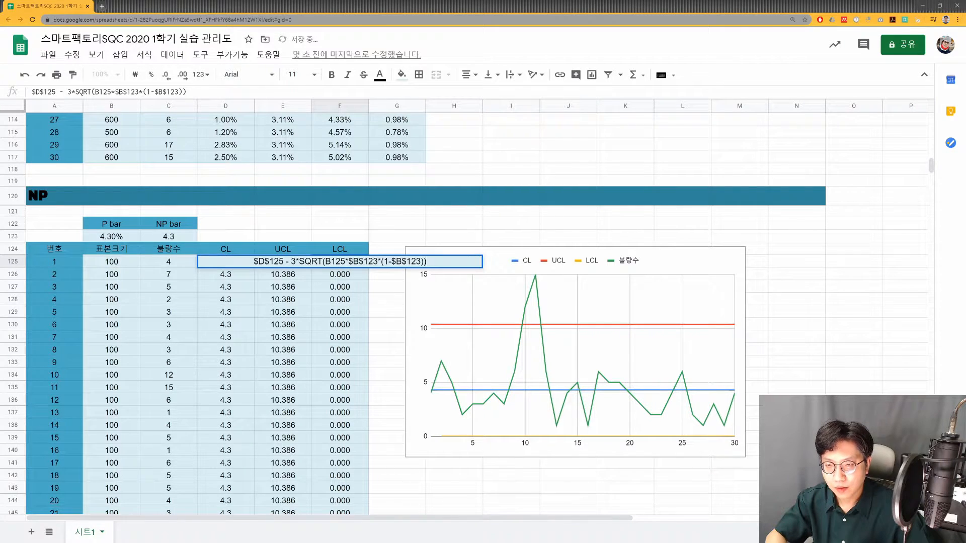
key("Home")
type("=")
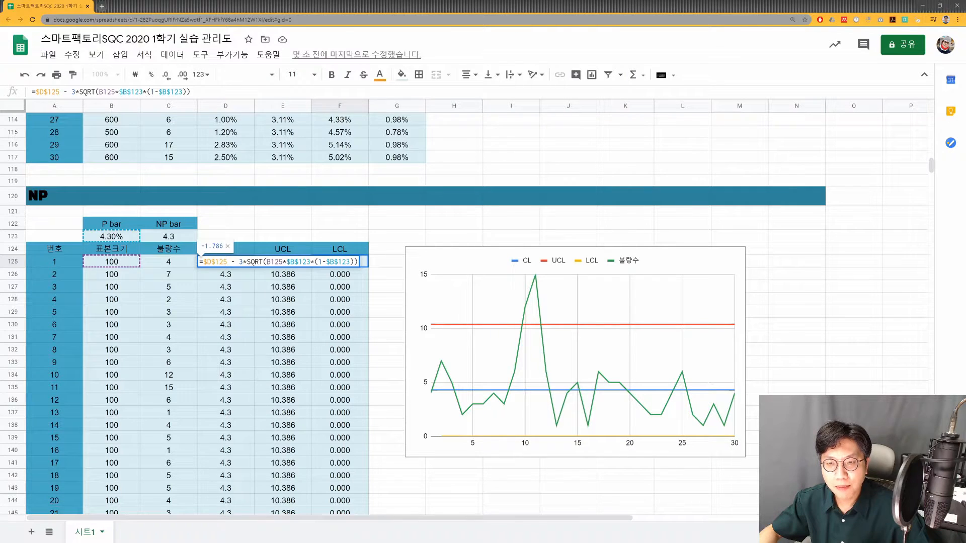
left_click_drag(231, 261, 362, 265)
left_click(275, 261)
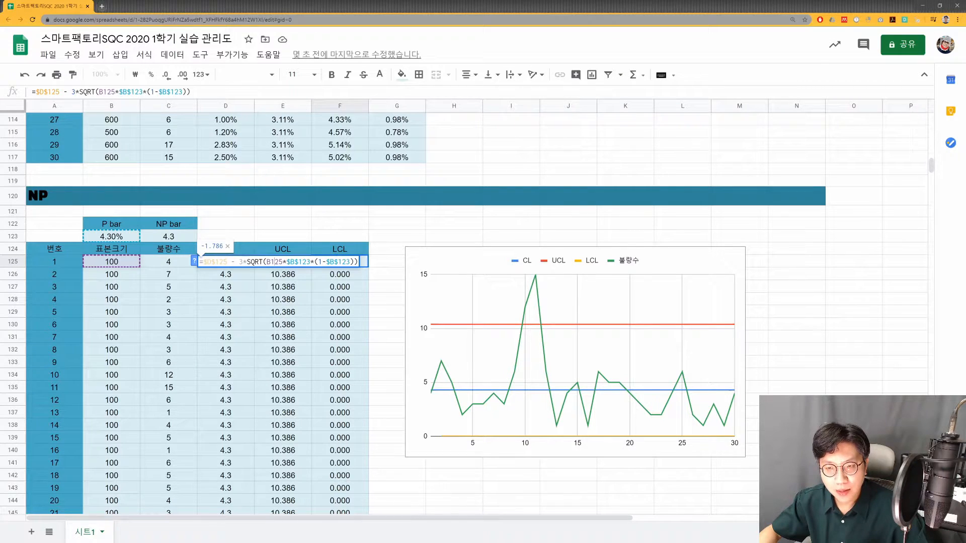
key("Return")
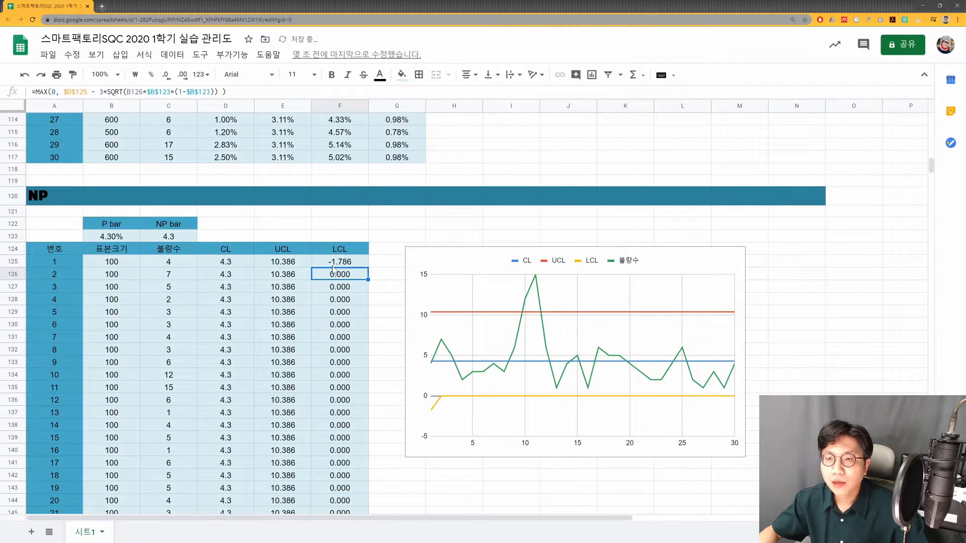
- Compare the LCL in F125 with the MAX(0, …) formula in F126, examining the expression inside MAX
left_click(356, 262)
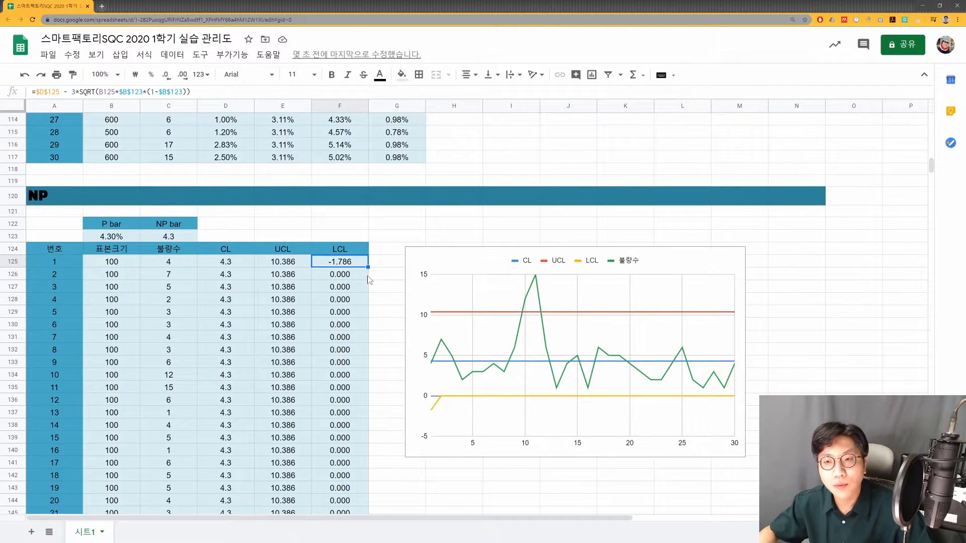
double_click(351, 266)
key("Return")
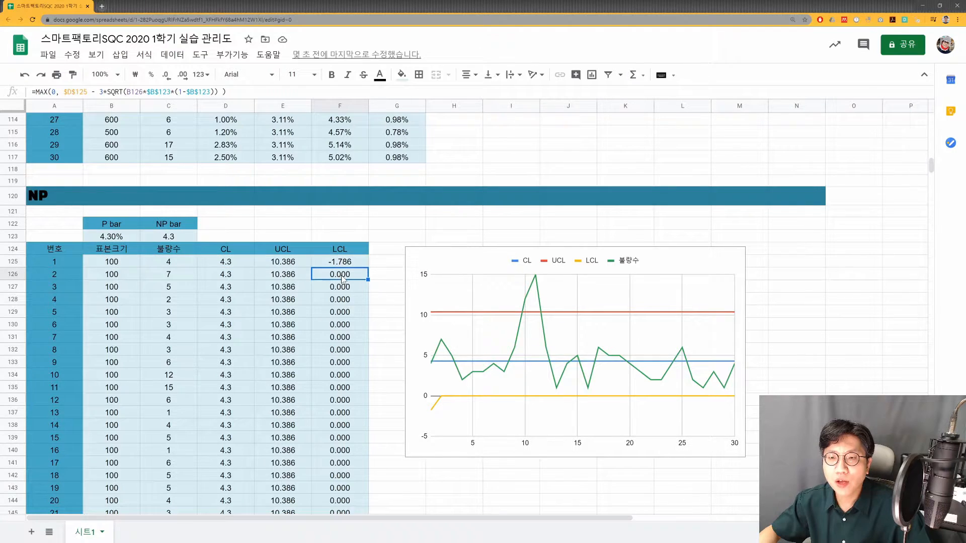
key("Return")
left_click(333, 275)
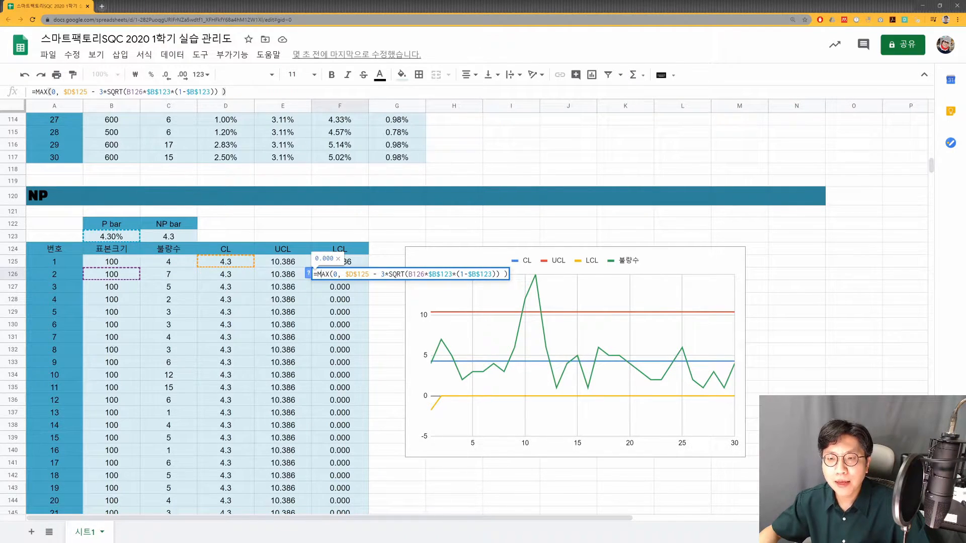
left_click_drag(344, 274, 500, 275)
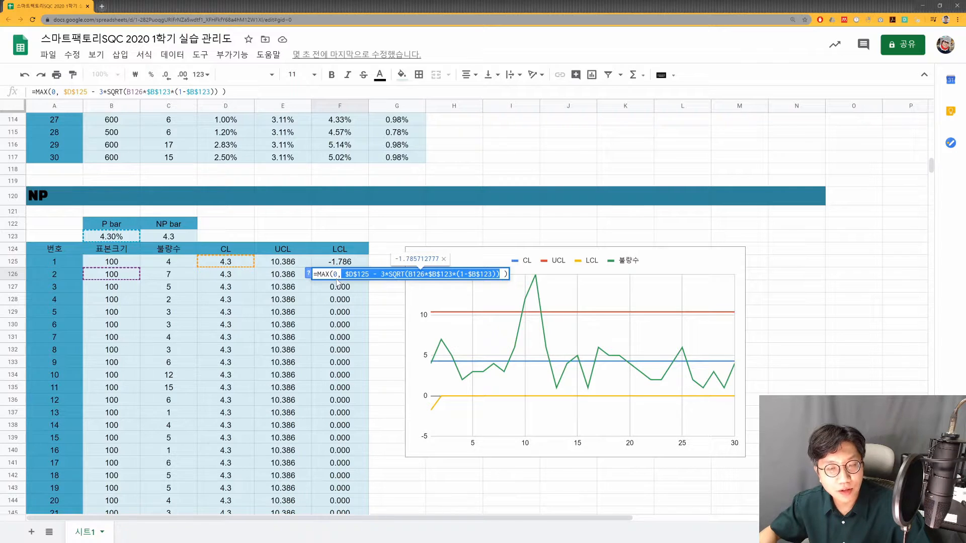
- Copy the LCL formula with MAX(0, …) from F126 into F125
key("Escape")
key("ctrl+c")
key("Up")
key("ctrl+v")
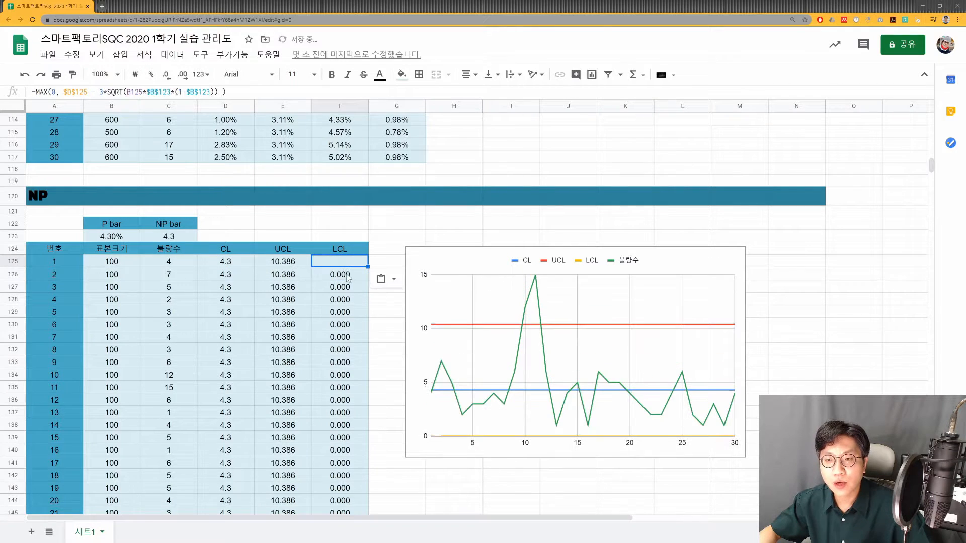
key("Return")
key("Escape")
key("Down")
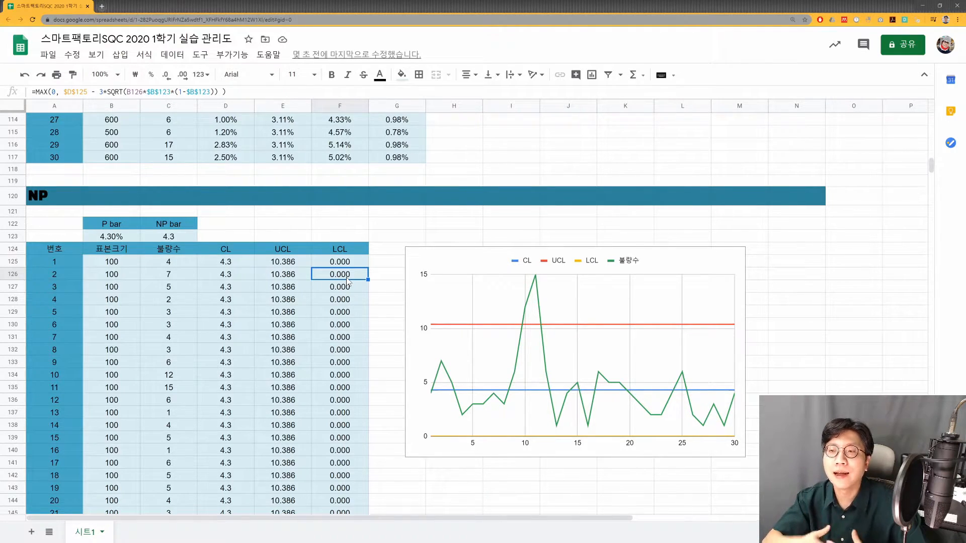
scroll(348, 271, "down", 5)
scroll(348, 268, "down", 1)
scroll(348, 268, "up", 5)
scroll(348, 268, "up", 1)
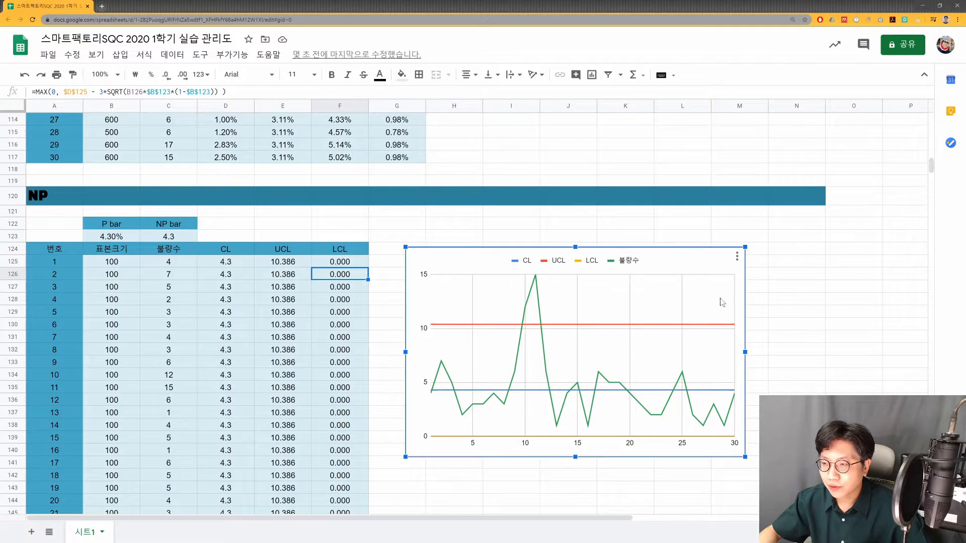
- Open the NP chart for editing and set the 불량수 series colour to black
left_click(737, 256)
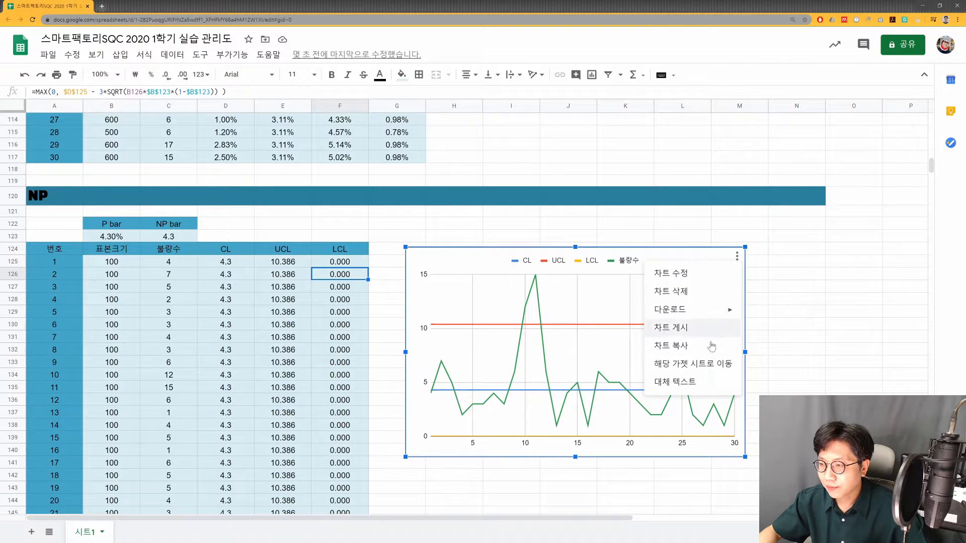
left_click(701, 273)
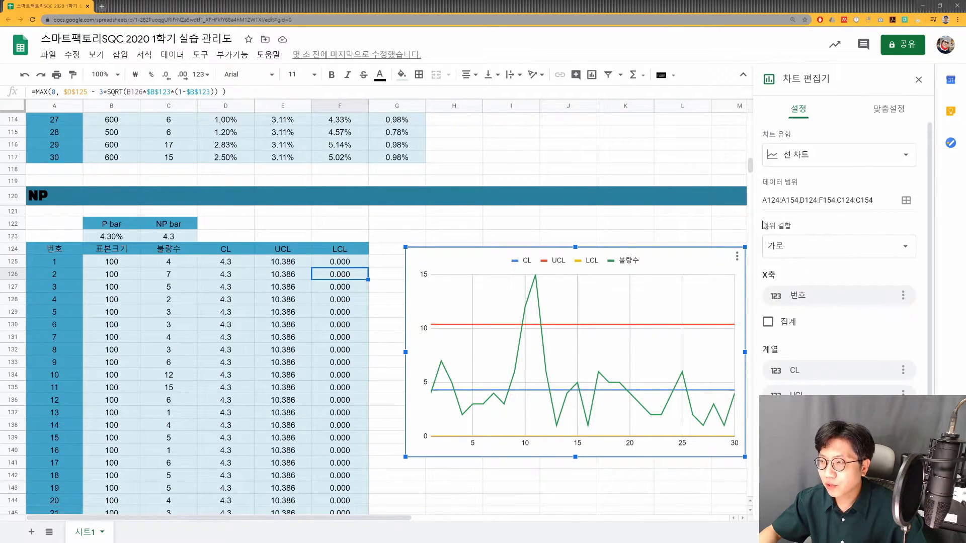
left_click(876, 117)
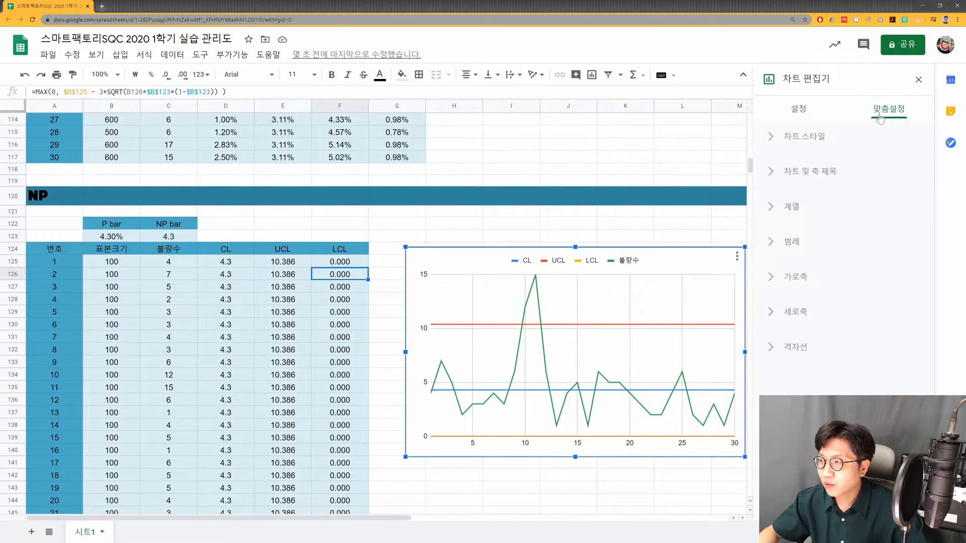
left_click(806, 215)
left_click(819, 245)
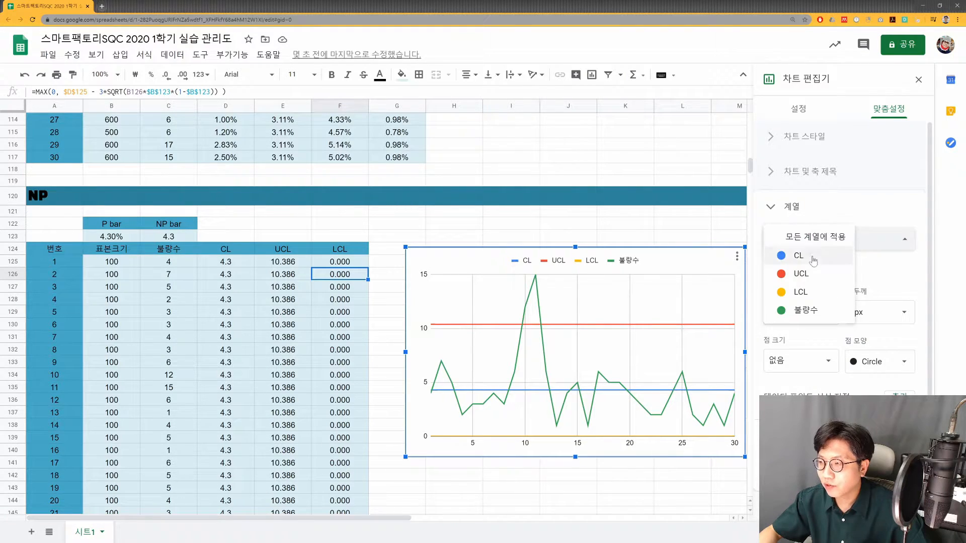
left_click(806, 310)
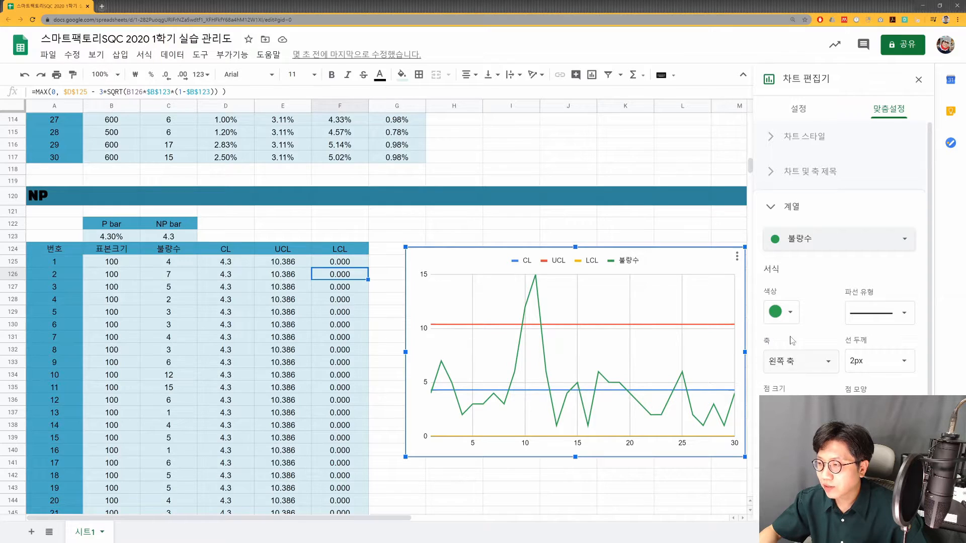
left_click(788, 318)
left_click(775, 359)
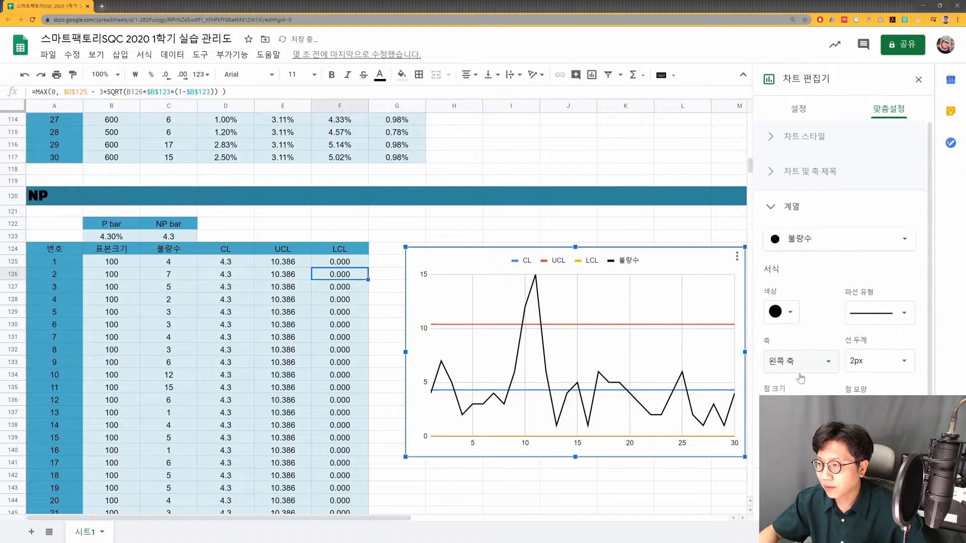
- Add point markers to the 불량수 series in the NP chart and make its line dotted
left_click(863, 361)
left_click(801, 409)
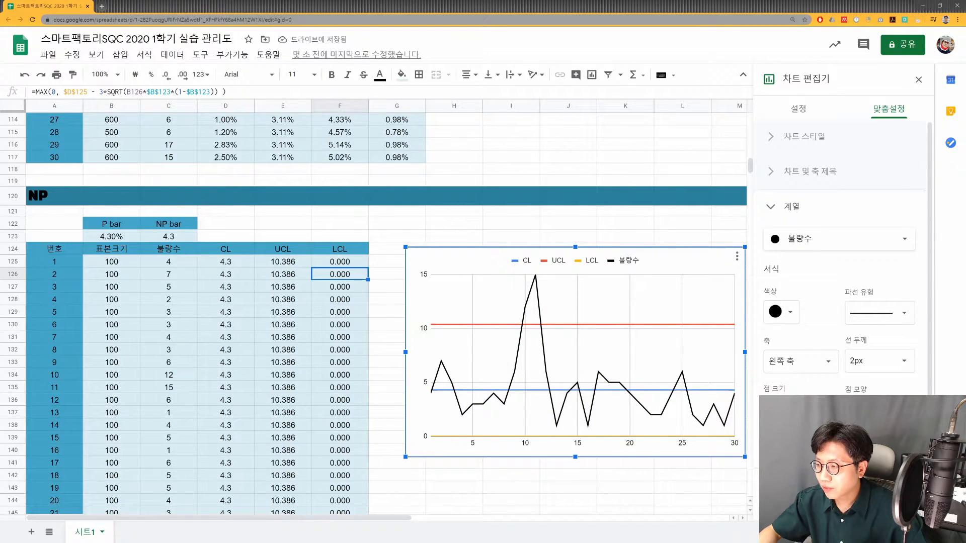
left_click(795, 466)
left_click(879, 313)
left_click(880, 329)
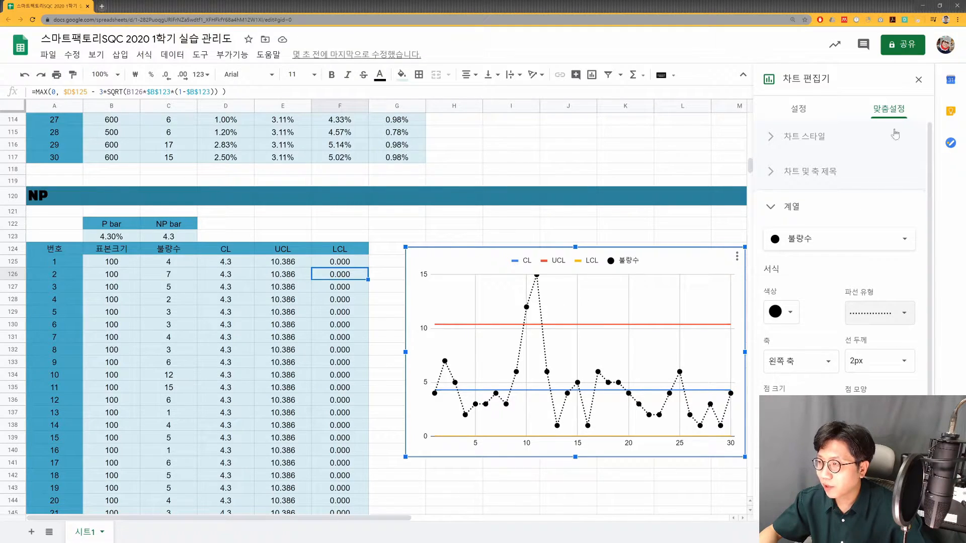
- Set the CL series colour in the NP chart to amber
left_click(805, 247)
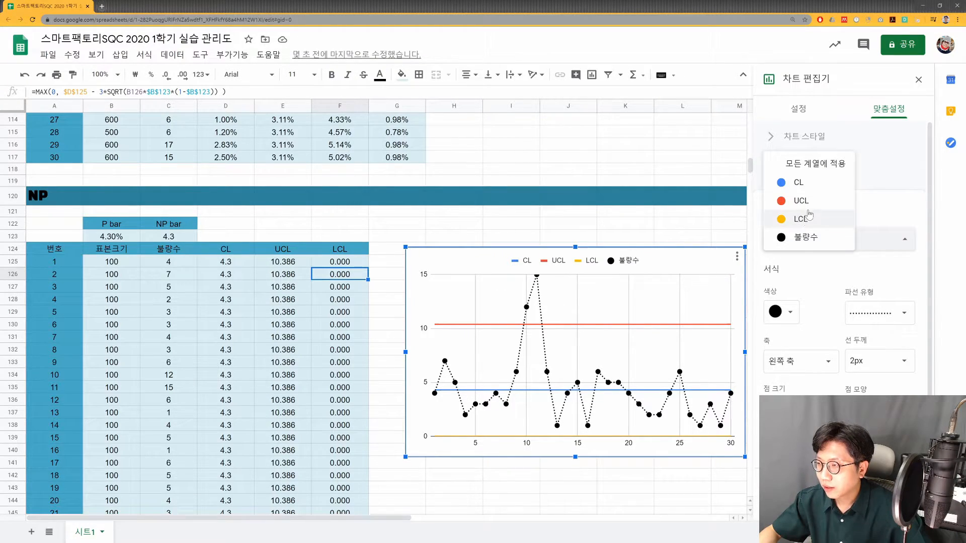
left_click(806, 195)
left_click(839, 239)
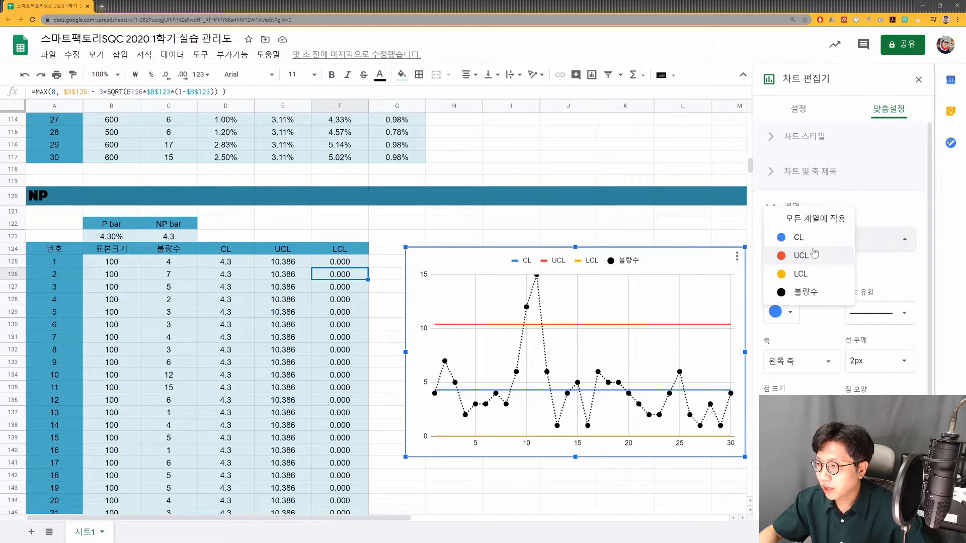
left_click(800, 240)
left_click(782, 312)
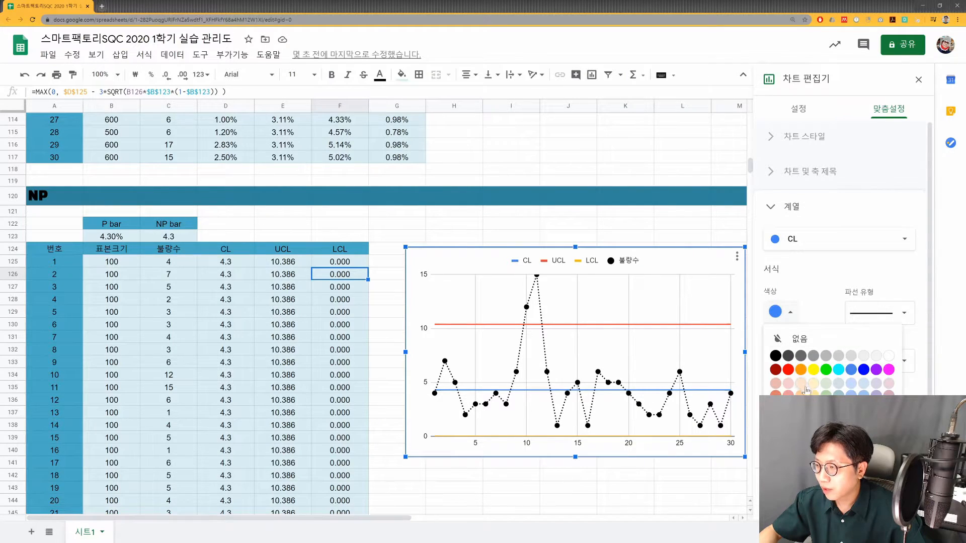
left_click(825, 481)
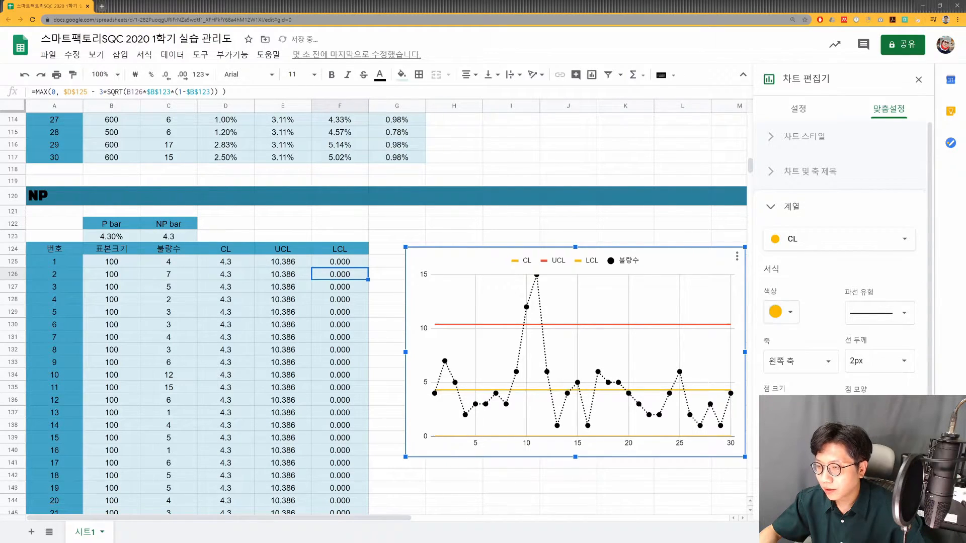
- Set the UCL series colour in the NP chart to amber, matching the LCL line
left_click(811, 247)
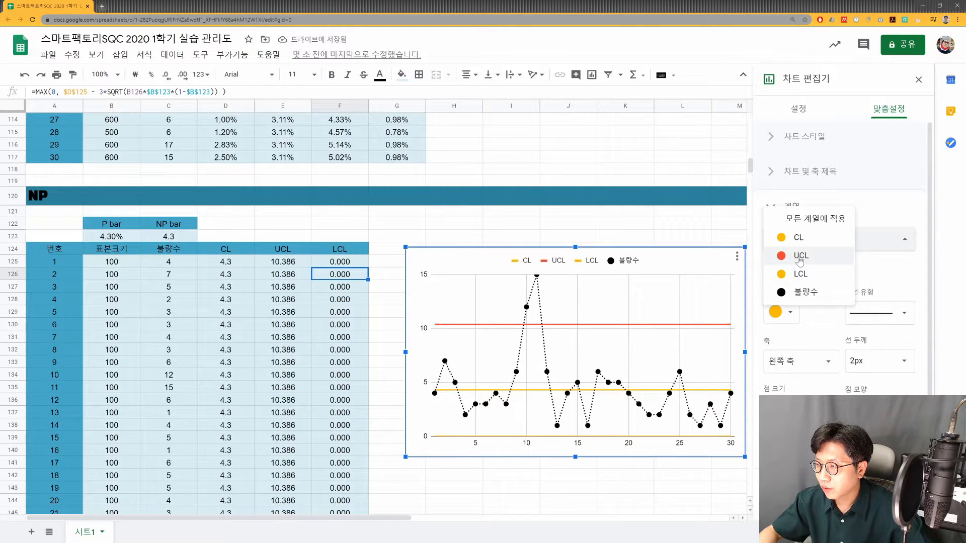
left_click(799, 257)
left_click(790, 313)
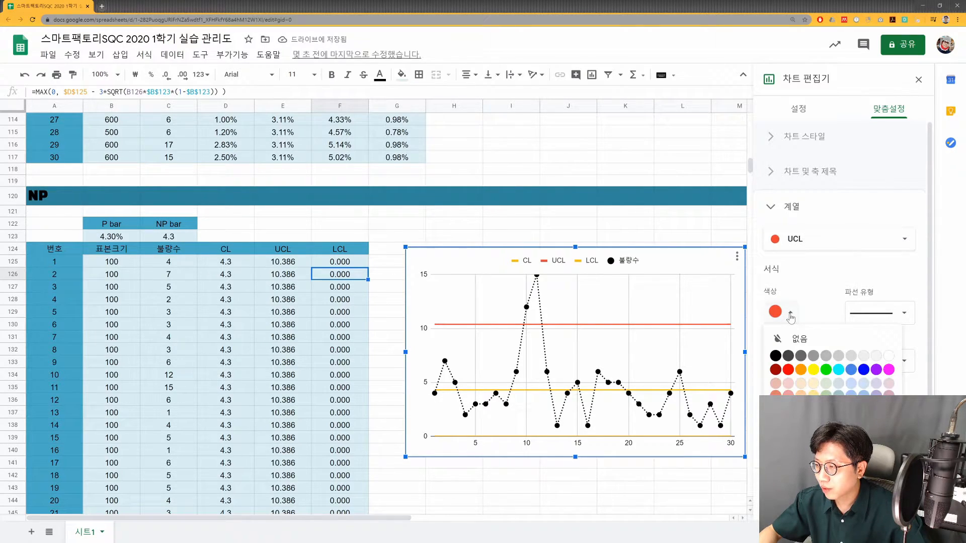
left_click(814, 370)
- Set the CL series colour to dark yellow-brown after trying bright yellow, and close the chart editor
left_click(831, 239)
left_click(795, 224)
left_click(790, 313)
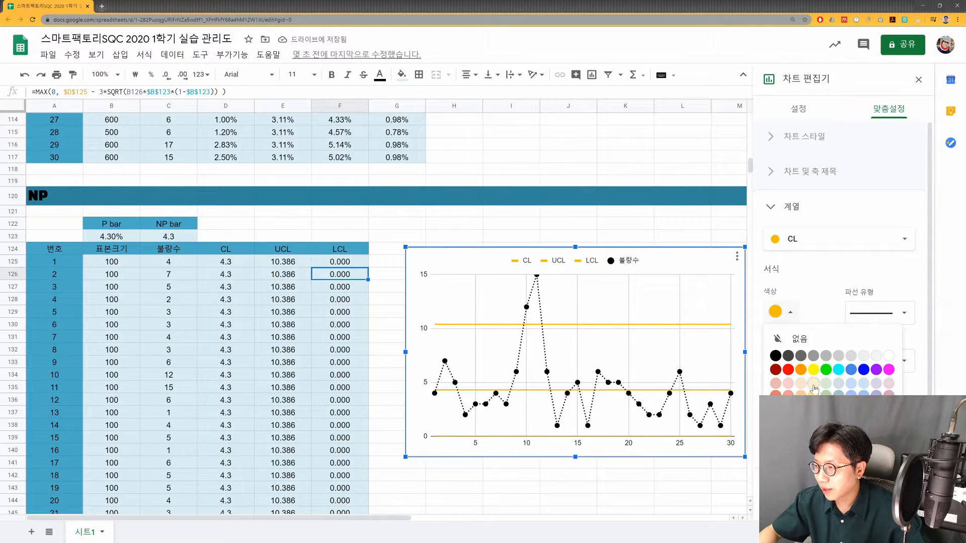
left_click(814, 372)
left_click(790, 312)
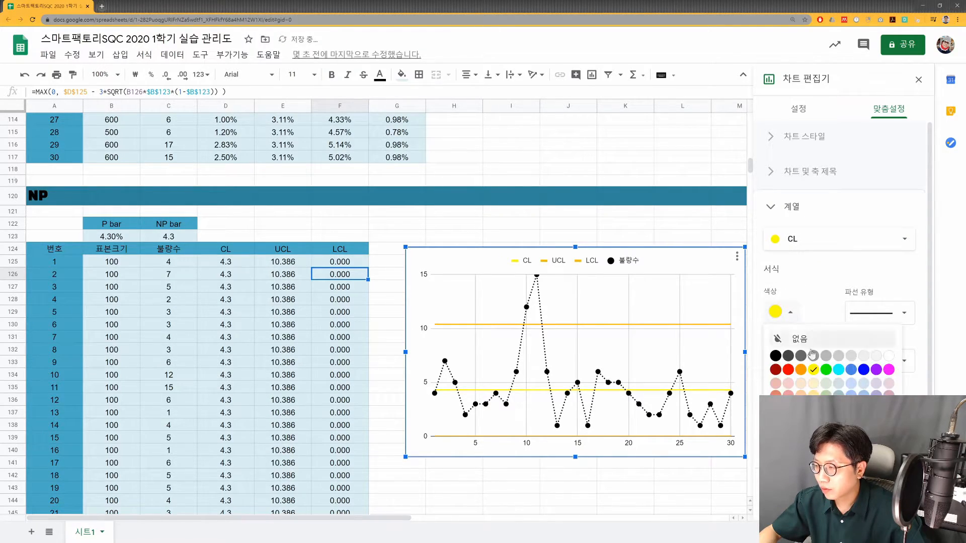
left_click(814, 446)
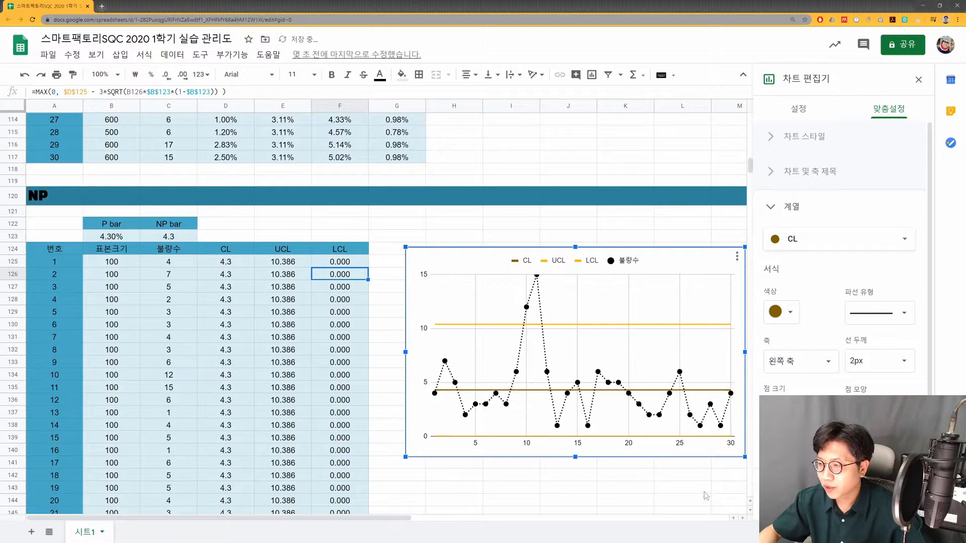
left_click(919, 79)
left_click(682, 475)
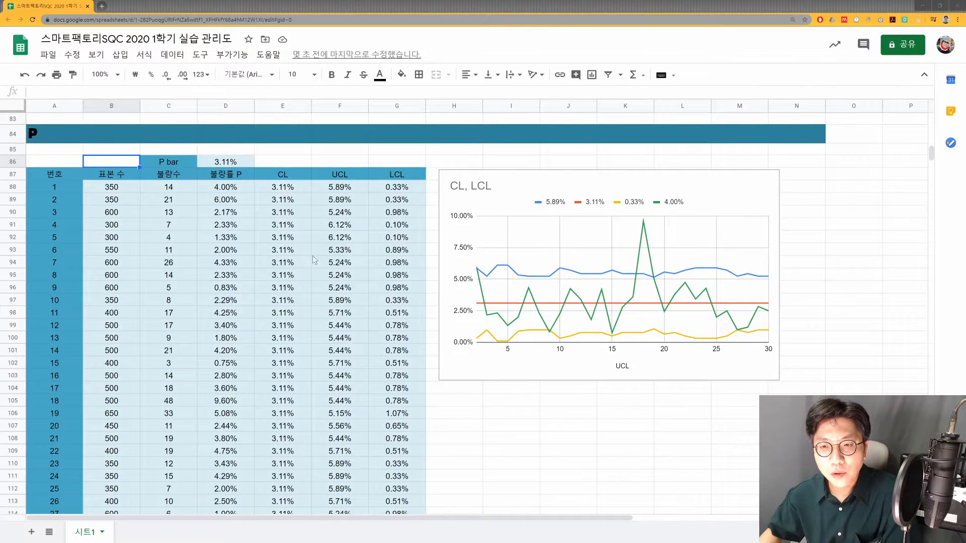
- Return from the attribute-chart formula slide to the P table and examine the 표본 수 column and the P bar cell
left_click(297, 202)
left_click(303, 190)
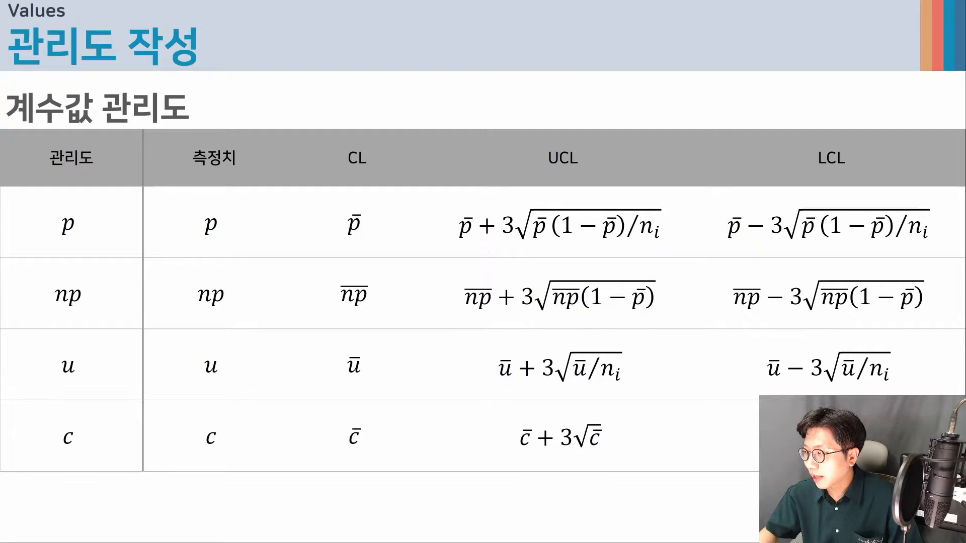
key("alt+Tab")
left_click(113, 202)
left_click_drag(110, 185, 79, 512)
left_click(224, 191)
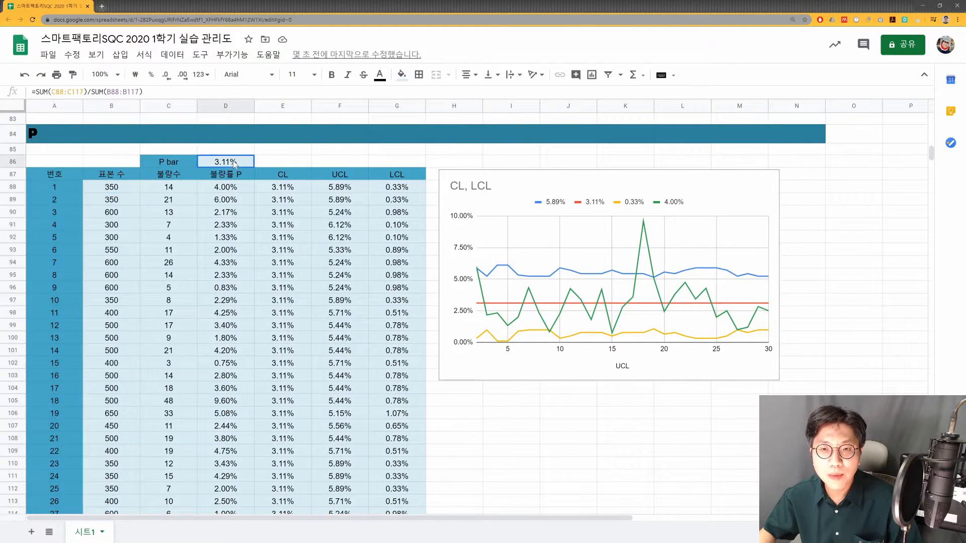
- Examine how 불량률 P is calculated from 불량수 and 표본 수 in the first rows of the P table
left_click(172, 190)
left_click(243, 194)
left_click(164, 194)
left_click(236, 190)
left_click_drag(124, 190, 171, 188)
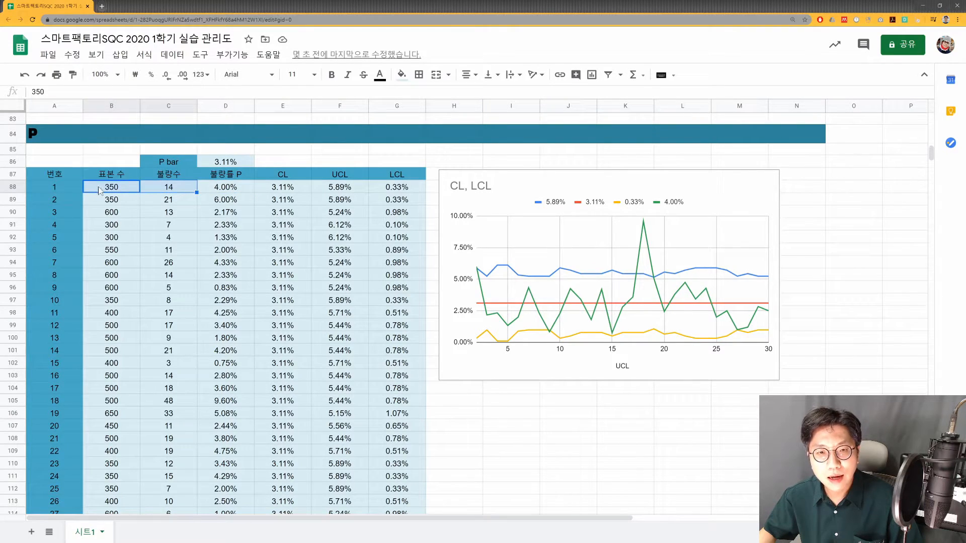
left_click_drag(115, 202, 168, 200)
left_click(124, 186)
left_click(173, 188)
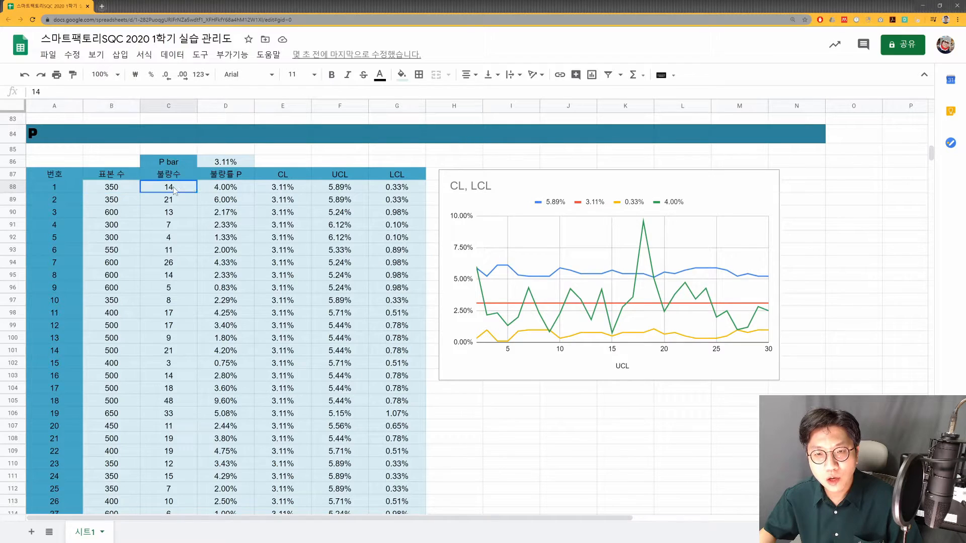
left_click(208, 188)
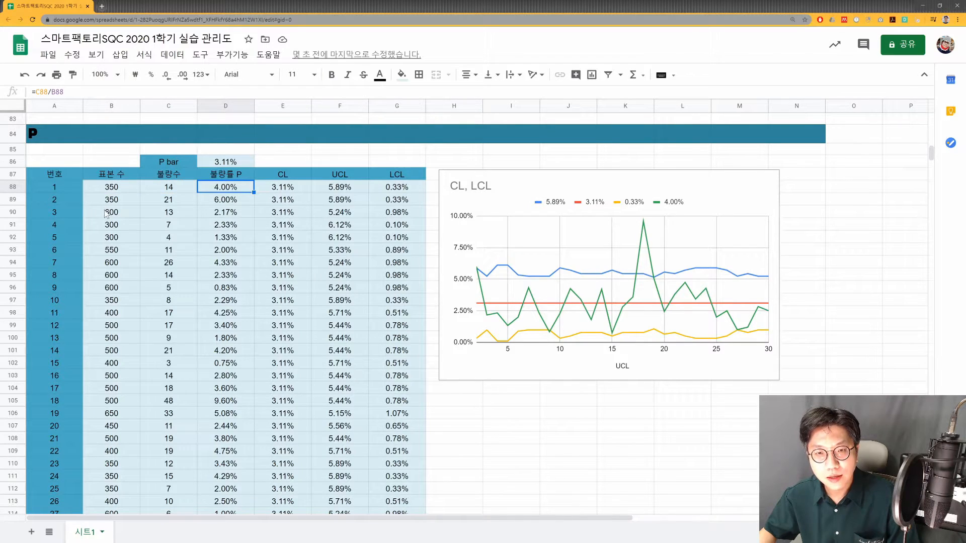
left_click_drag(117, 212, 161, 216)
left_click(217, 215)
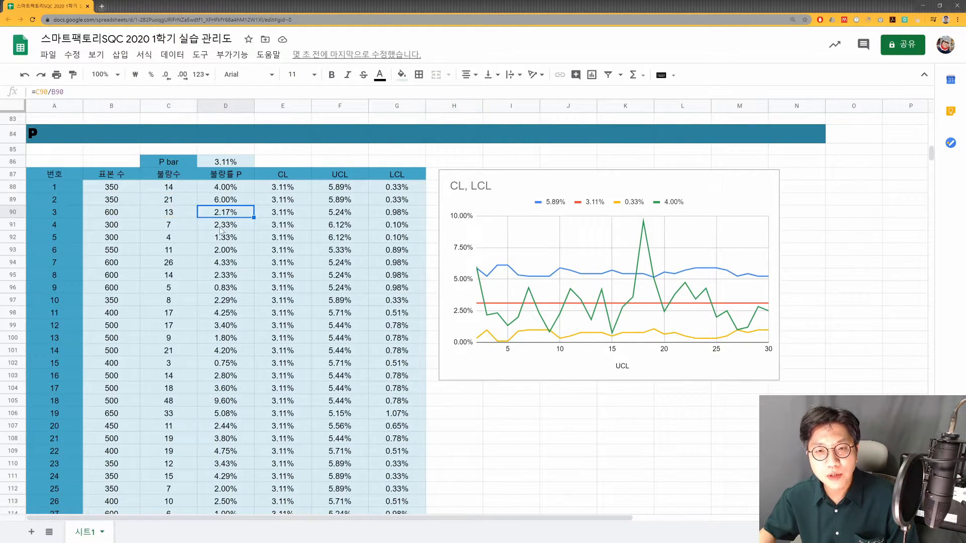
left_click_drag(226, 187, 239, 305)
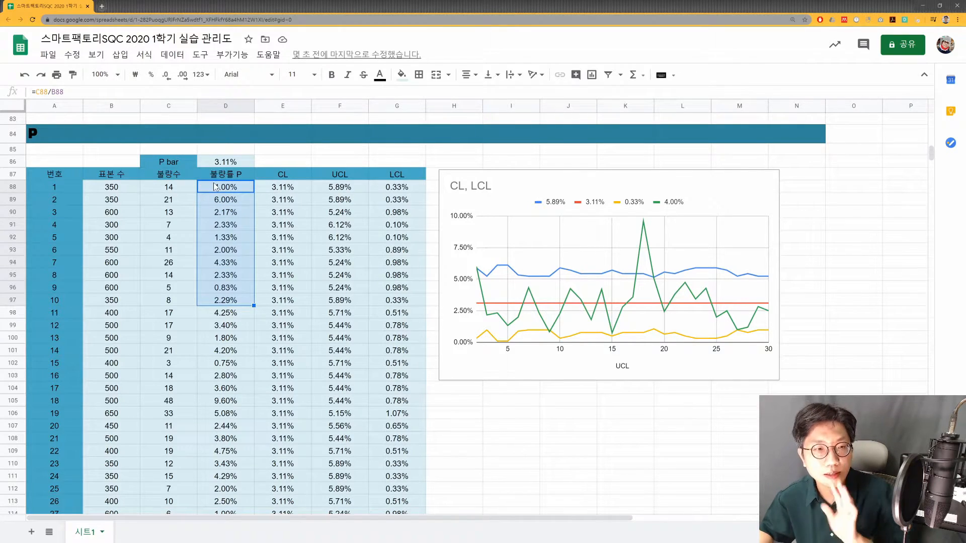
- Inspect the P bar formula in D86 and its 불량수 and 표본 수 ranges without changing it
double_click(234, 161)
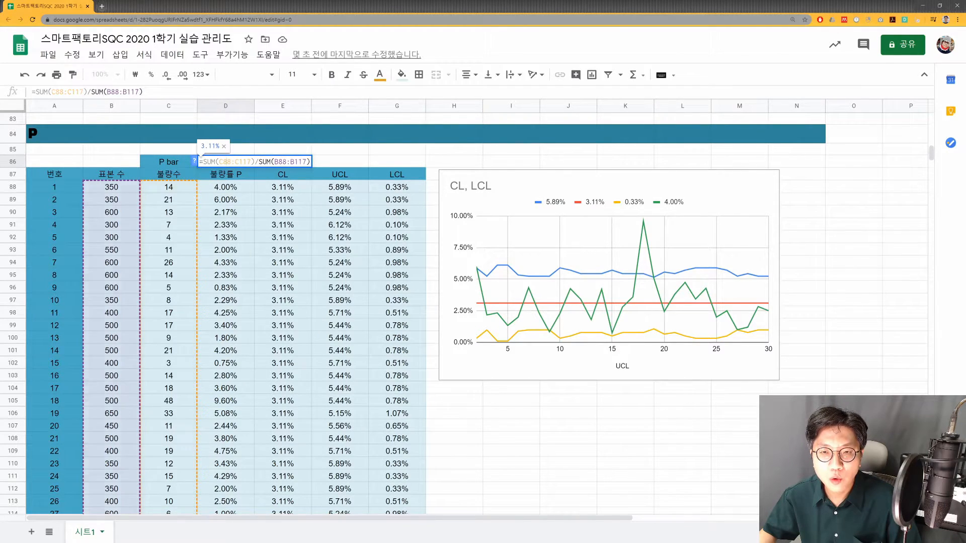
left_click(234, 162)
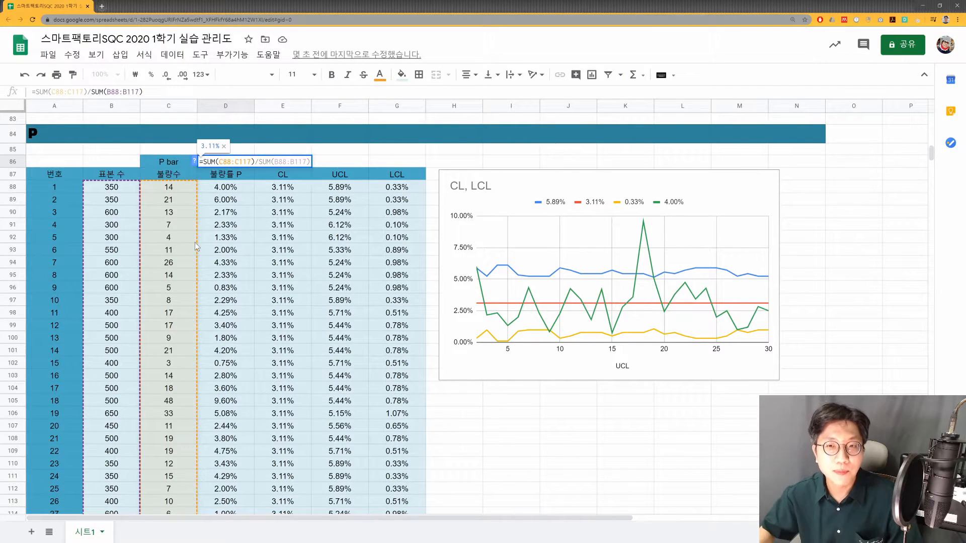
key("Escape")
- Inspect the first CL formula in E88 alongside the 불량률 P values, leaving the cell unchanged
left_click(290, 188)
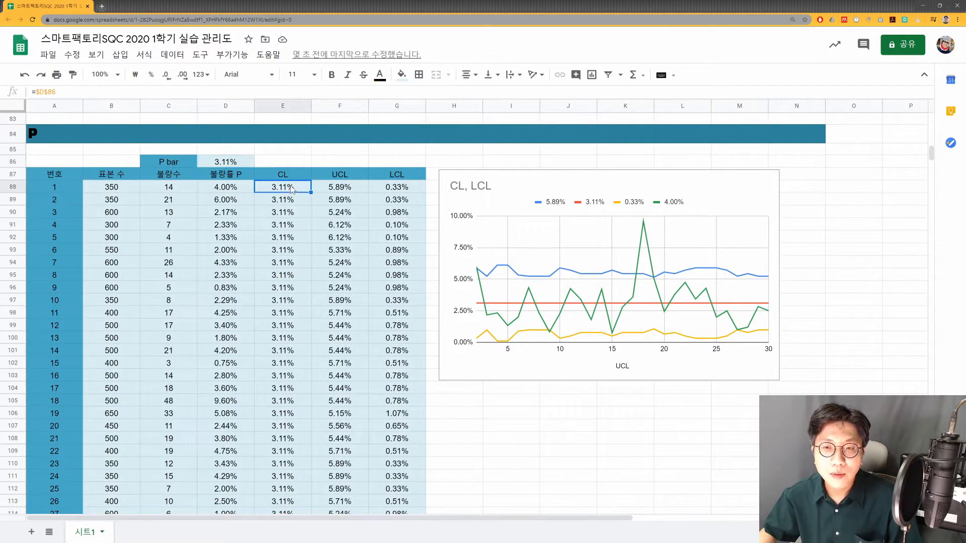
left_click_drag(233, 190, 222, 381)
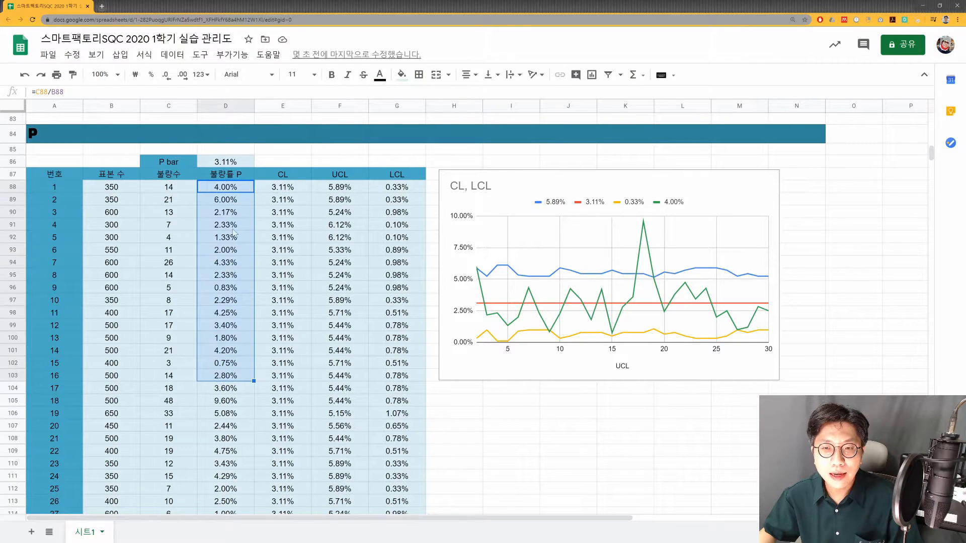
left_click(241, 191)
left_click(296, 189)
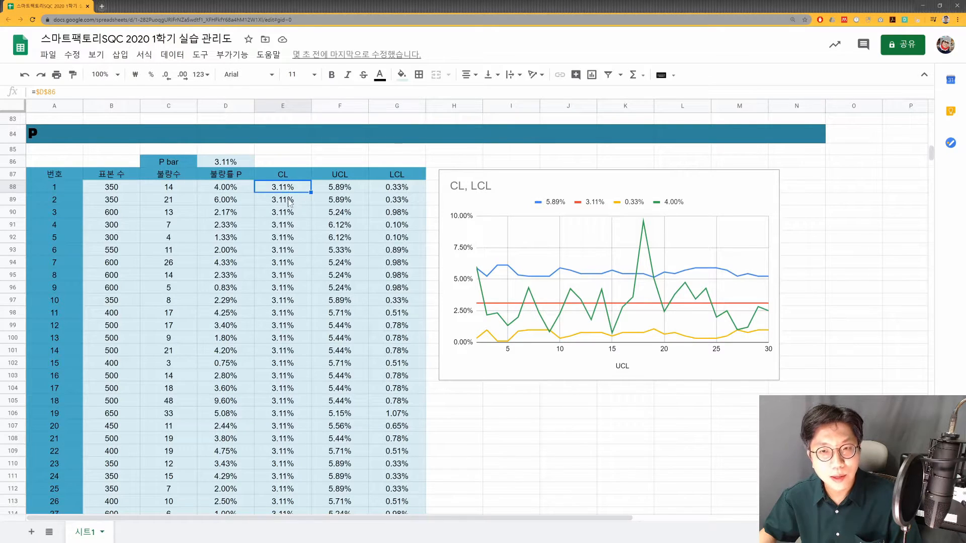
key("F2")
key("Escape")
- Inspect the parts of the UCL formula in F88, including the SQRT term and its sample size reference, without changing it
double_click(353, 189)
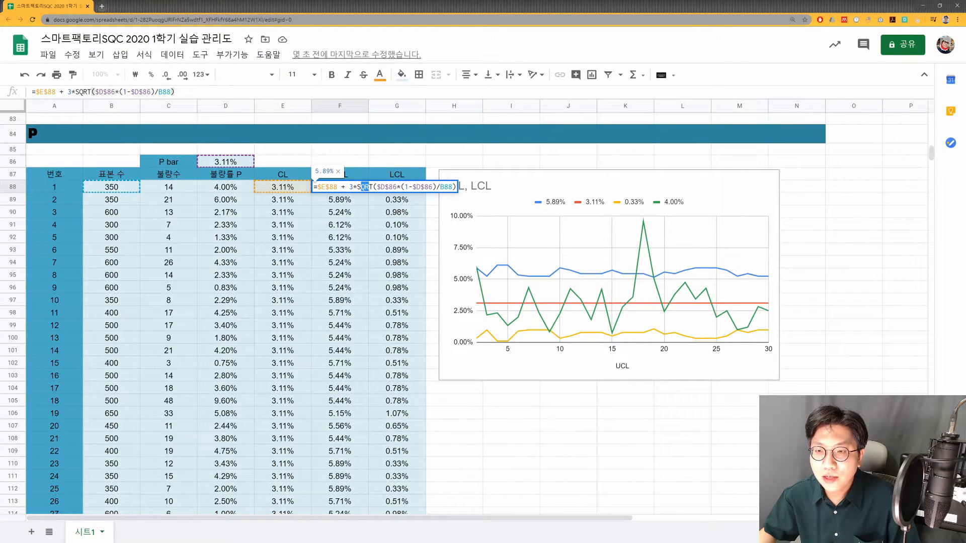
key("shift+Right")
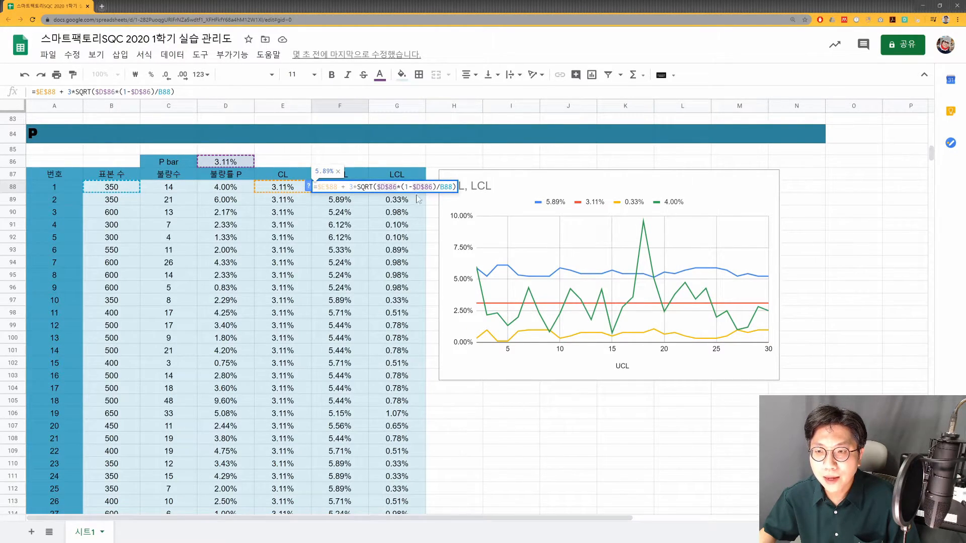
left_click(425, 187)
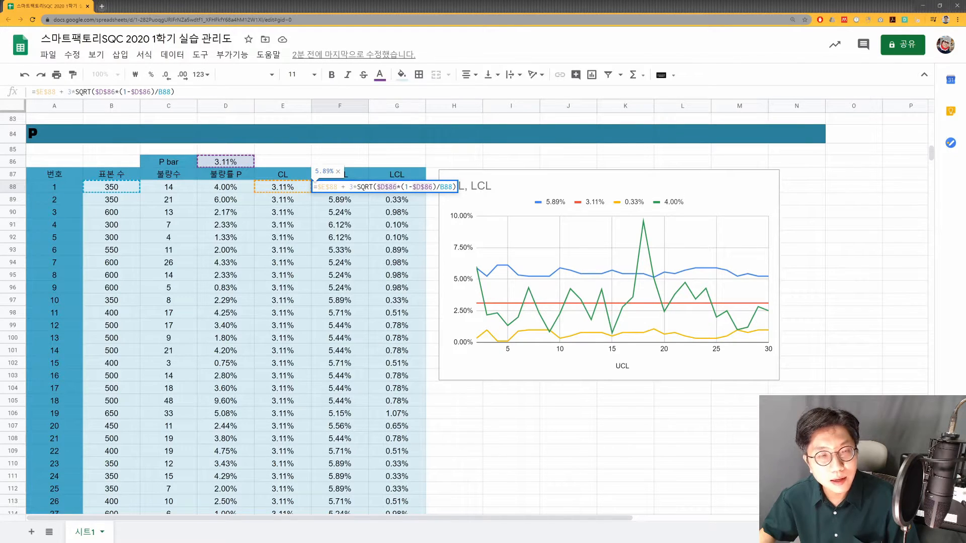
left_click(448, 187)
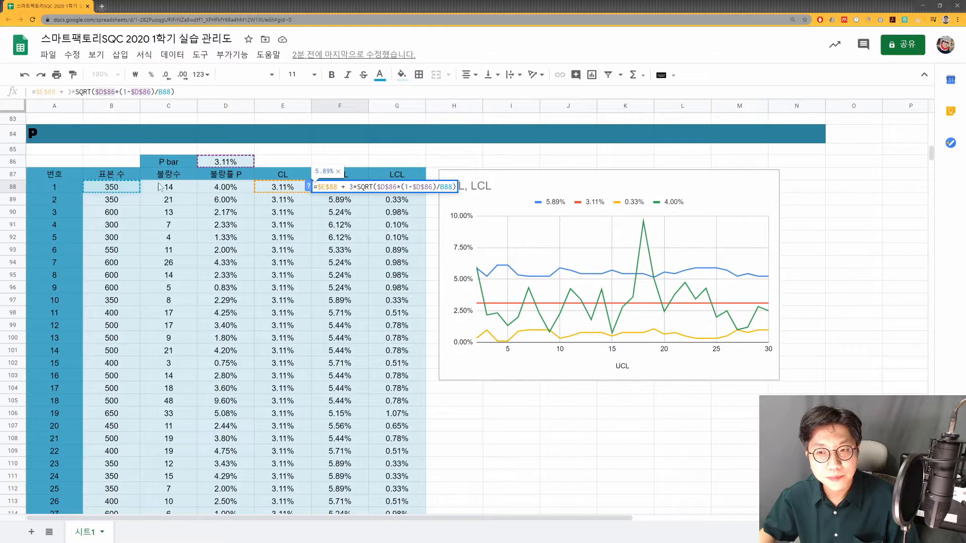
key("Escape")
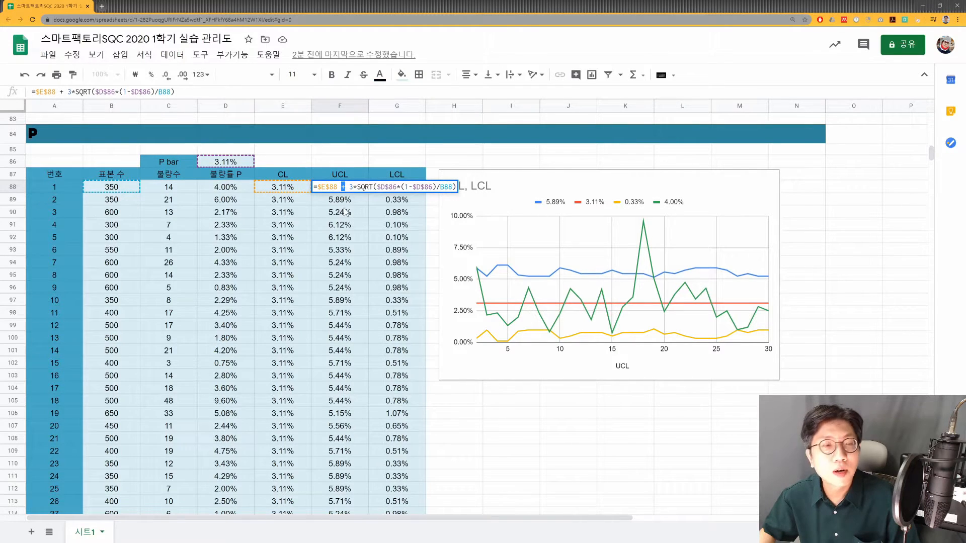
key("Escape")
- Inspect the LCL formula in G88, focusing on the 0 bound in its MAX function, and leave it unchanged
double_click(392, 189)
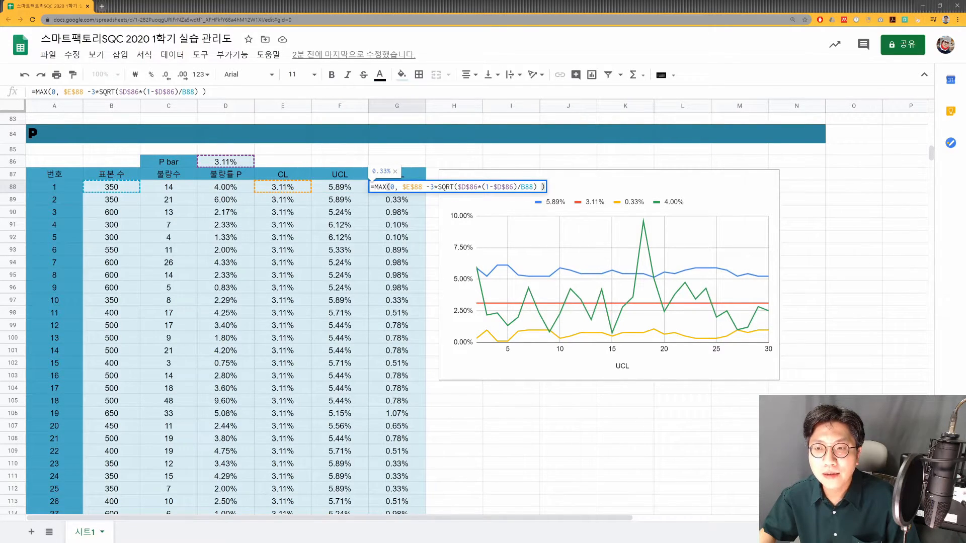
double_click(392, 187)
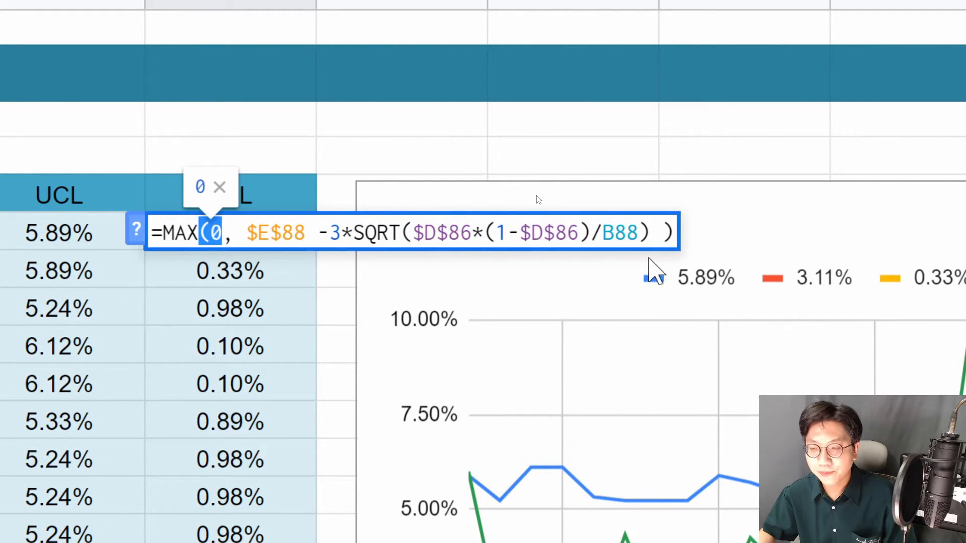
key("Escape")
left_click(401, 203)
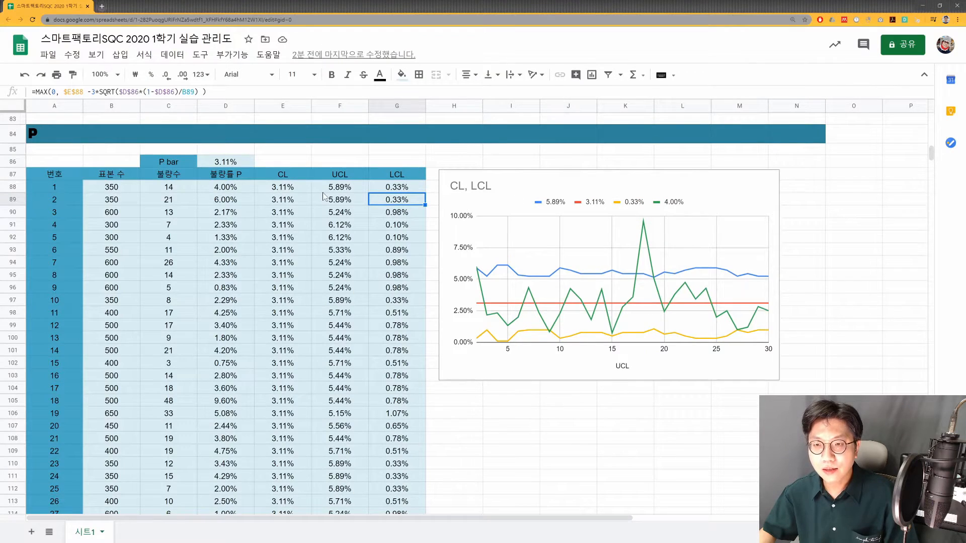
- Examine the UCL and LCL columns of the P table and compare the limits with each row's sample size
left_click_drag(342, 187, 387, 315)
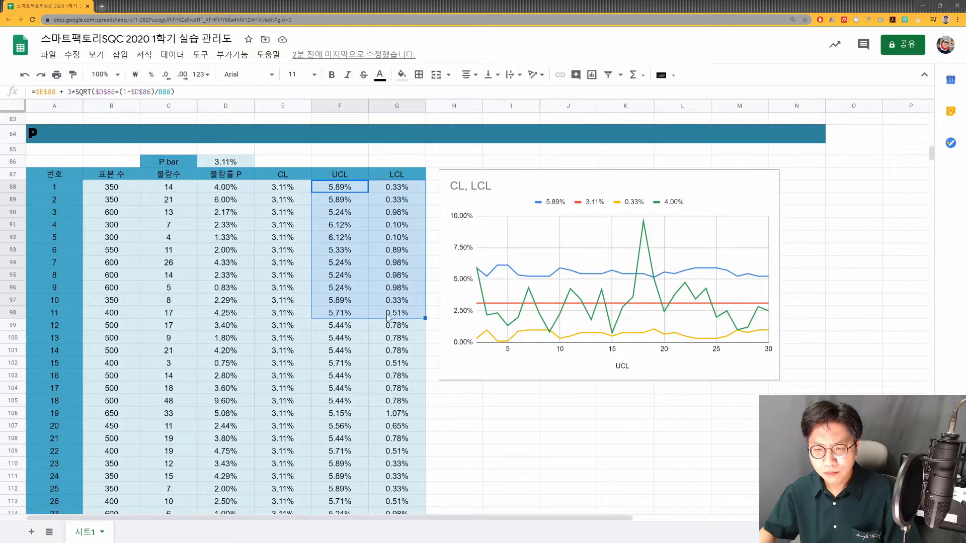
scroll(387, 322, "down", 3)
left_click_drag(397, 446, 340, 297)
scroll(339, 250, "up", 5)
left_click(339, 248)
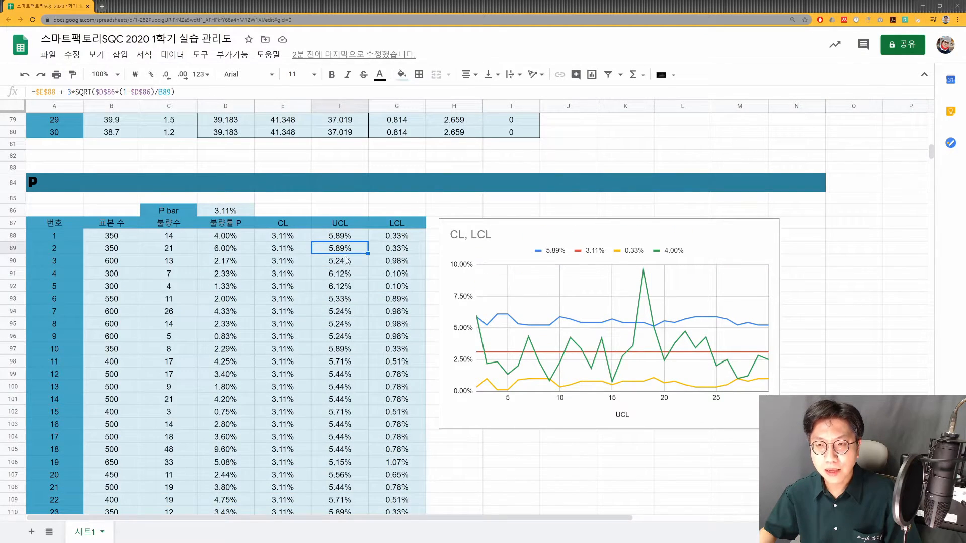
left_click_drag(115, 250, 398, 266)
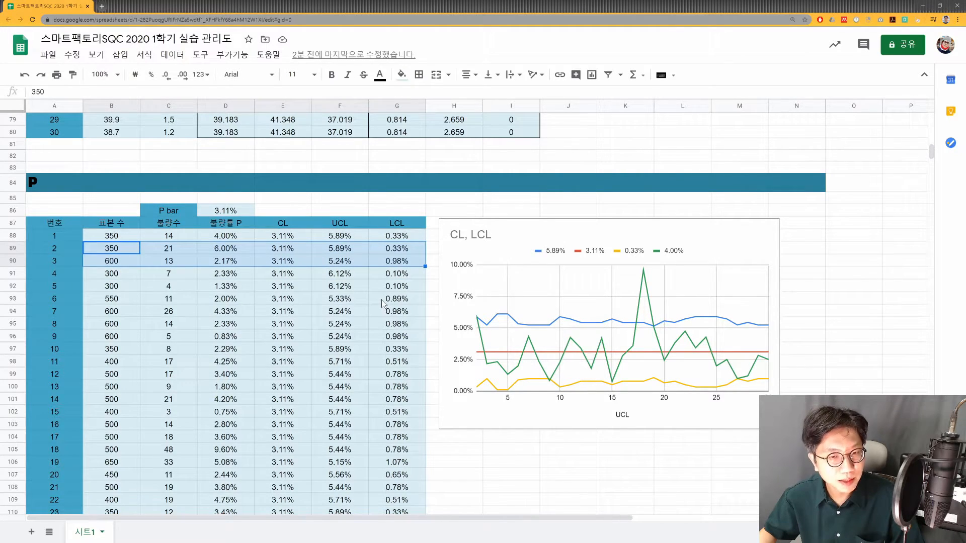
left_click_drag(344, 276, 397, 290)
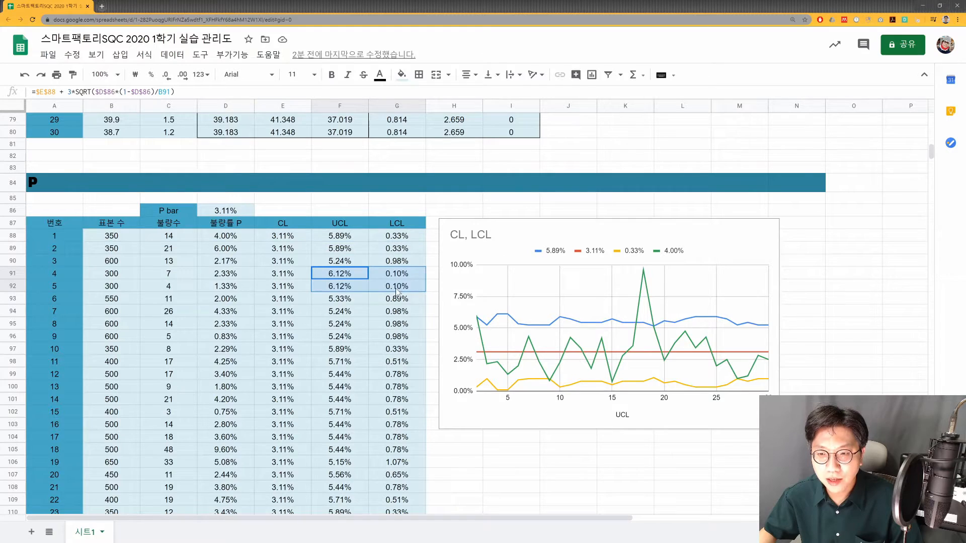
left_click_drag(331, 300, 406, 305)
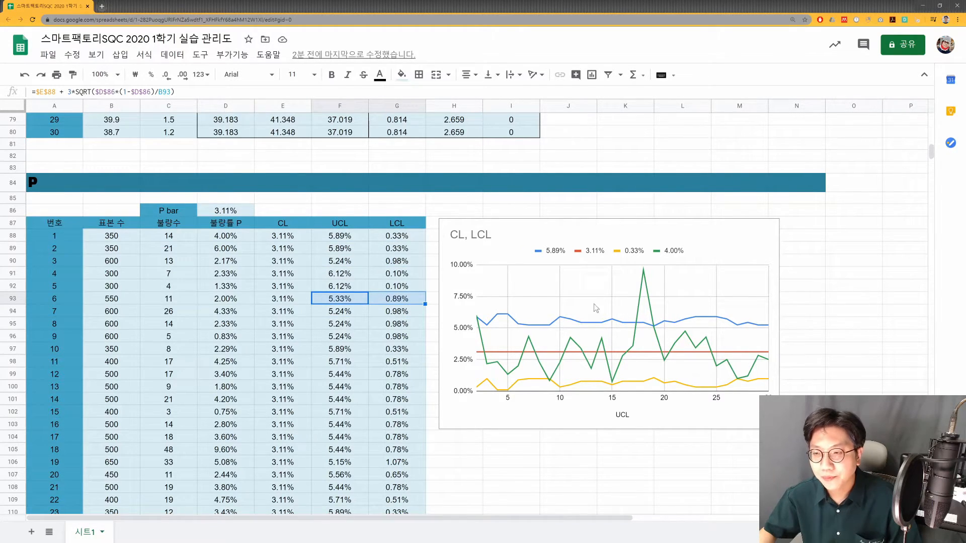
- Delete the existing chart beside the P table
left_click(736, 255)
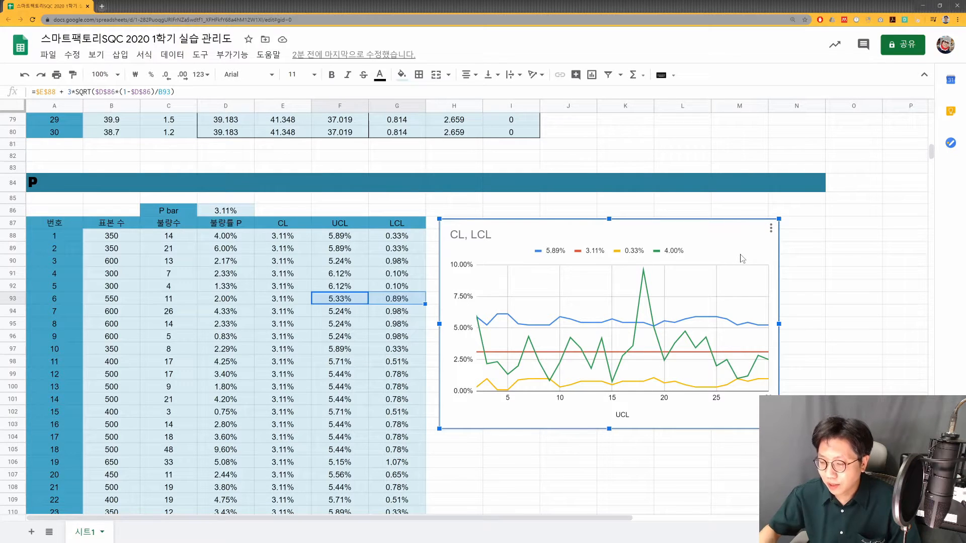
key("Delete")
- Insert a line chart of 불량률 P, CL, UCL and LCL from the range D87:G117
left_click_drag(234, 225, 397, 224)
scroll(397, 352, "down", 5)
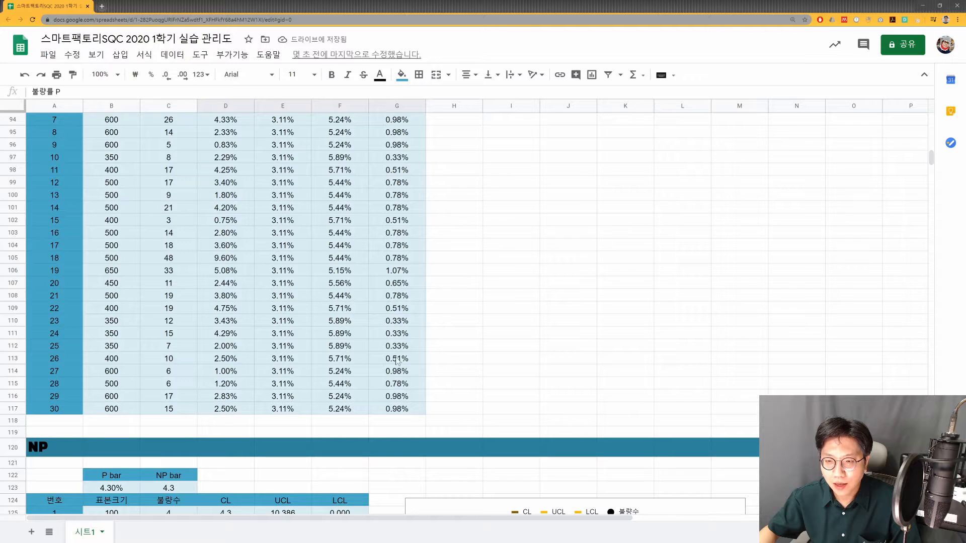
left_click(397, 408, "shift")
scroll(441, 345, "up", 4)
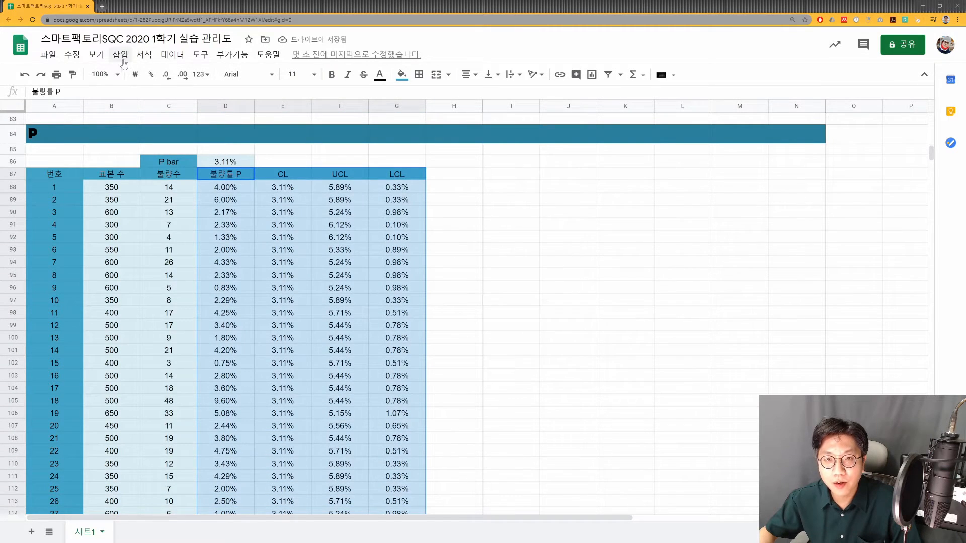
scroll(406, 179, "down", 5)
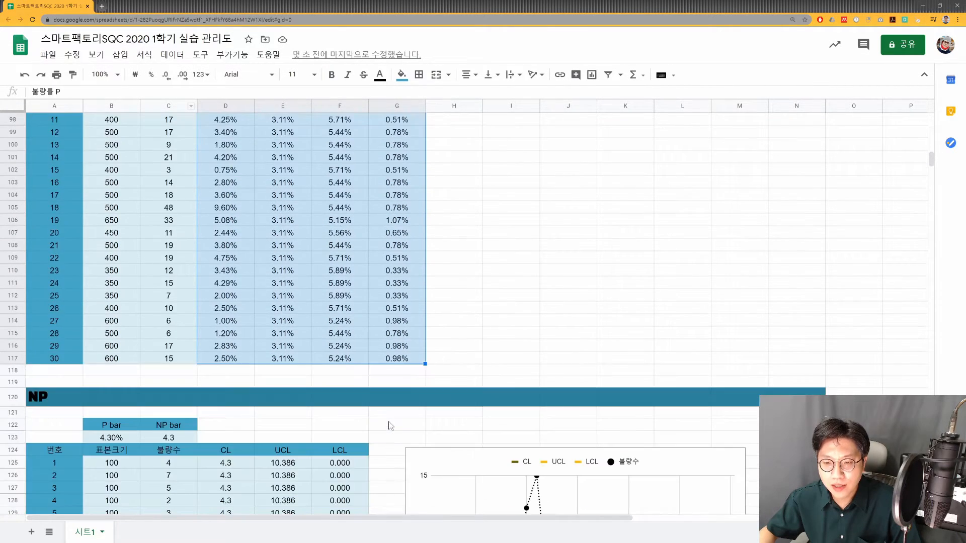
scroll(266, 207, "up", 5)
scroll(270, 249, "up", 1)
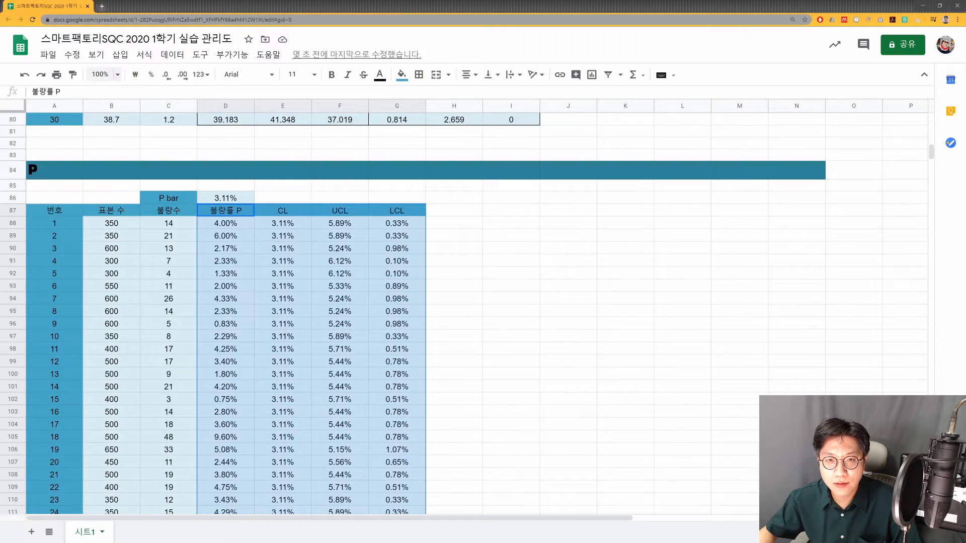
left_click(120, 55)
key("Escape")
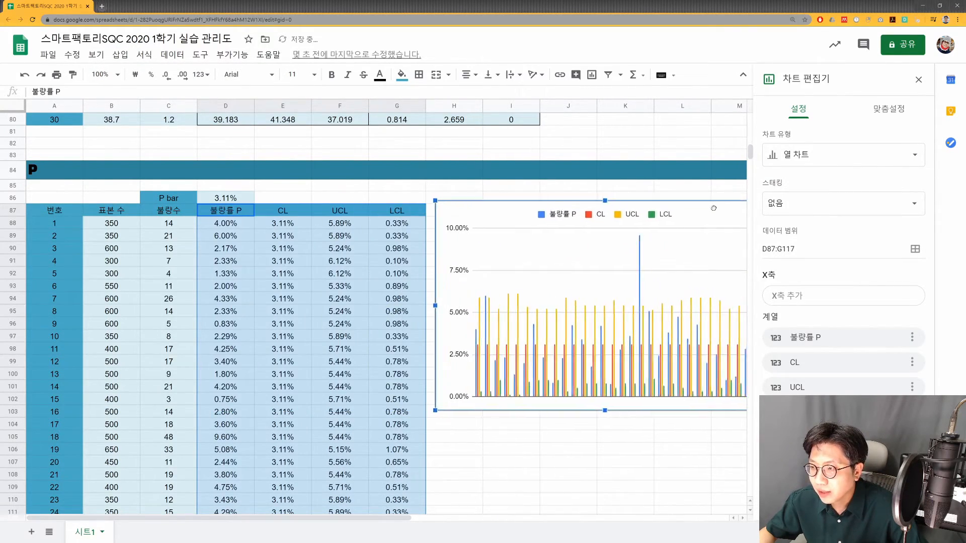
left_click(843, 154)
left_click(799, 211)
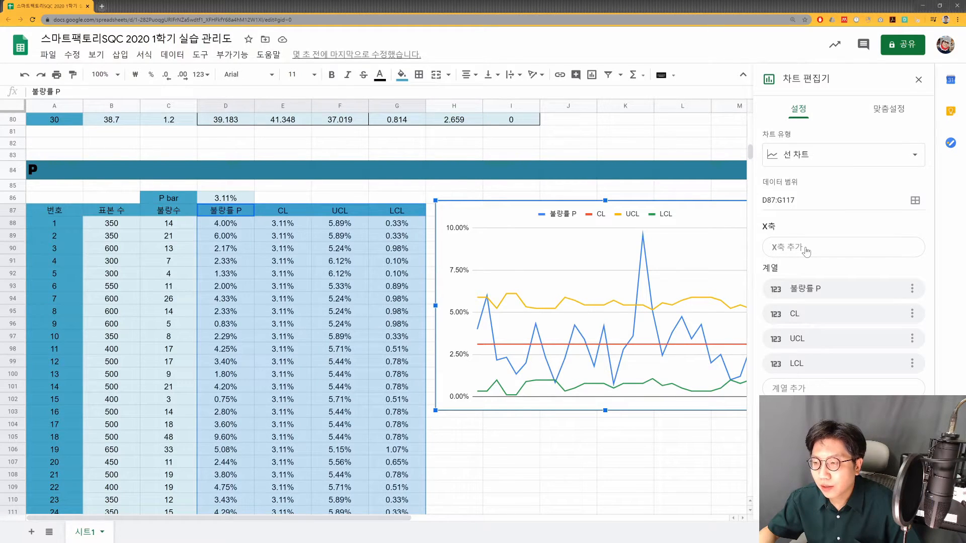
- Set the new chart's title to "p관리도"
left_click(889, 109)
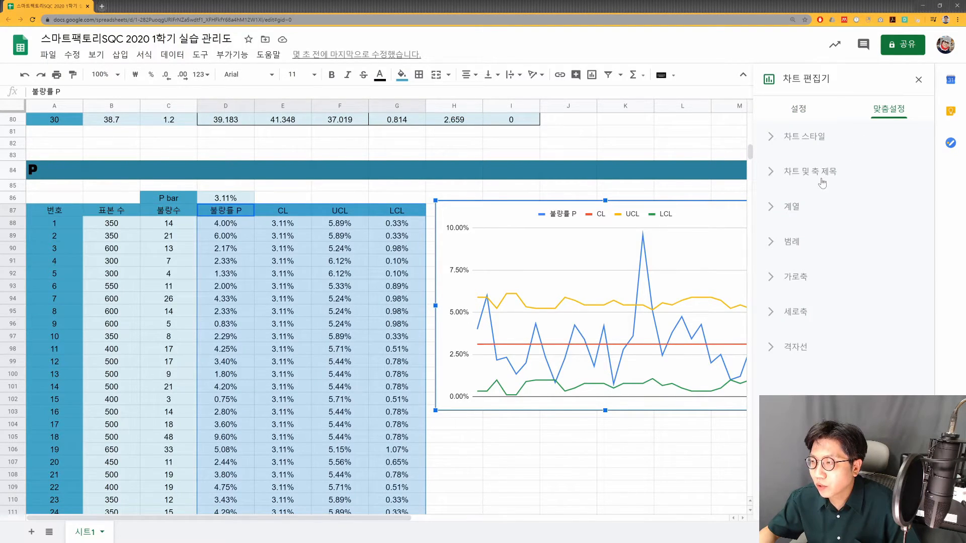
left_click(806, 172)
left_click(805, 256)
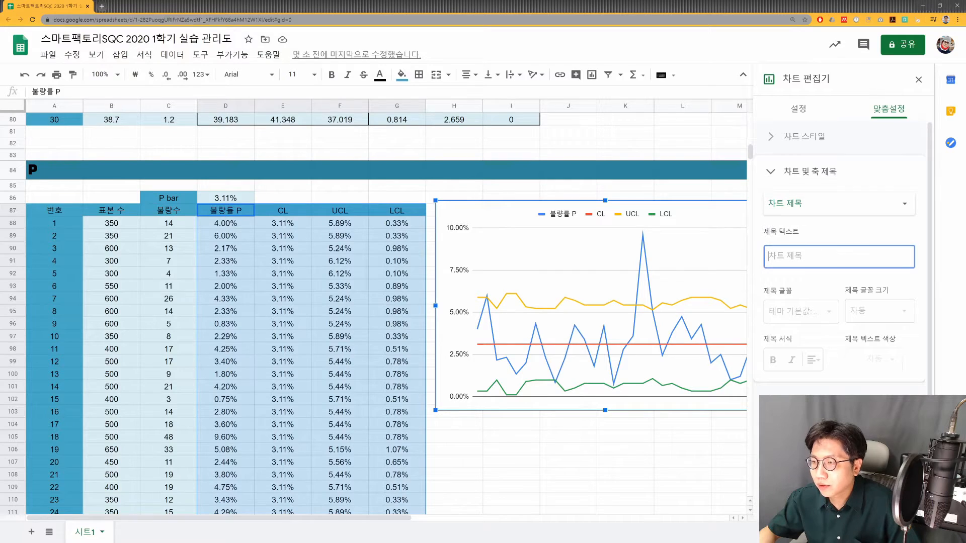
type("ㅔ")
key("BackSpace")
type("ㅔ")
key("BackSpace")
key("Hangul")
type("p")
key("Hangul")
type("관리도")
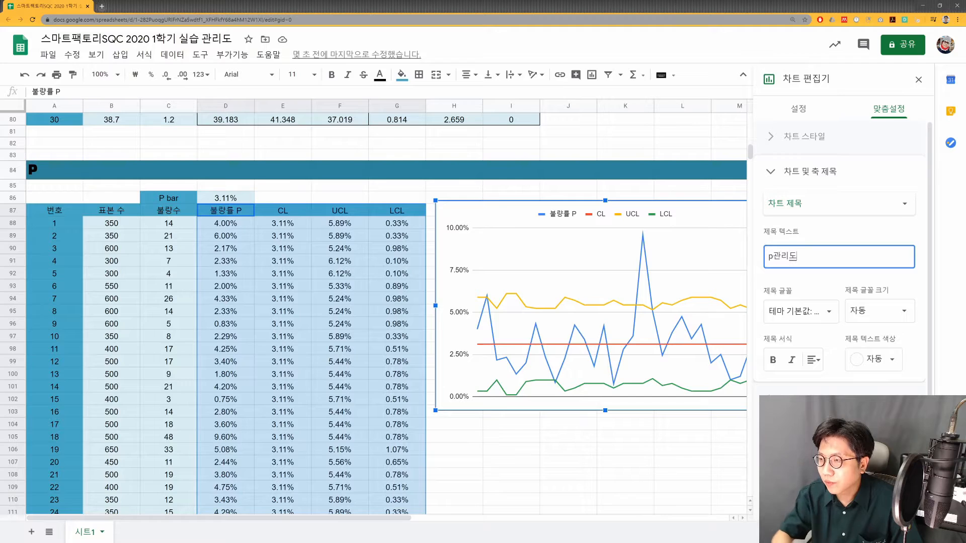
- Recolor the P chart's LCL series to the same yellow as its UCL series
key("Return")
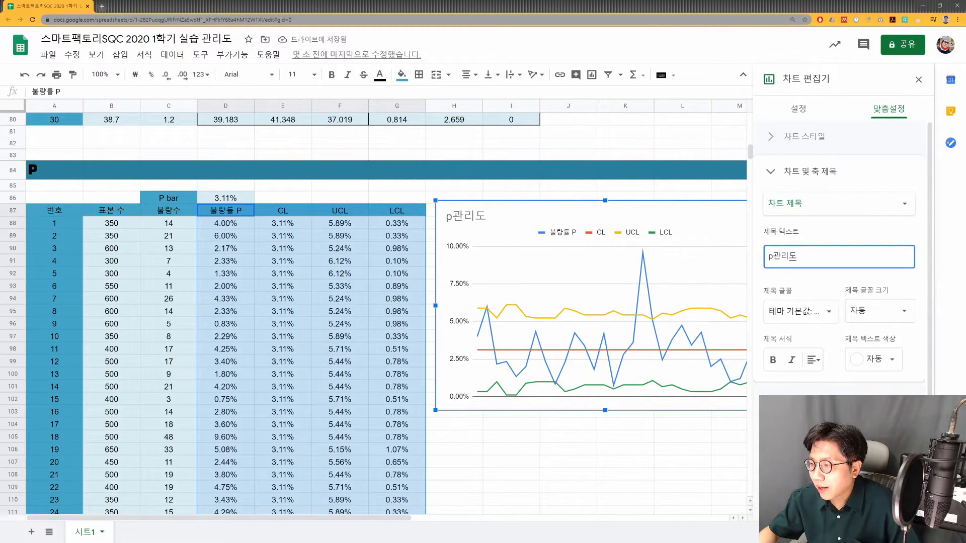
left_click(801, 400)
left_click(803, 246)
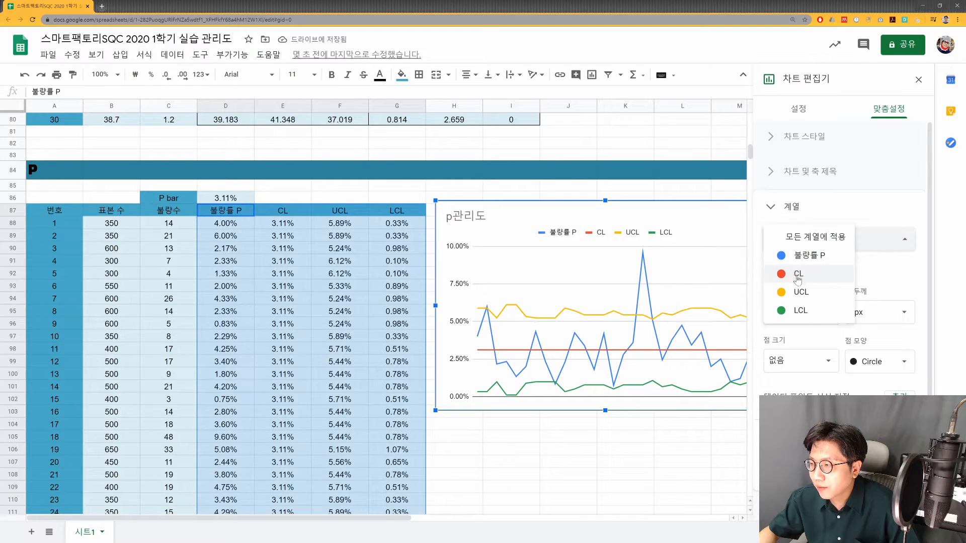
left_click(800, 310)
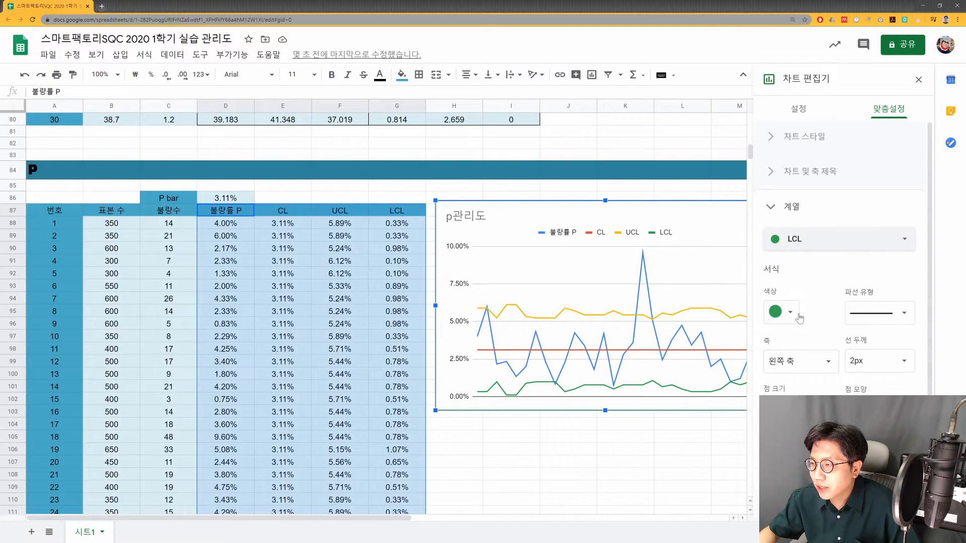
left_click(798, 313)
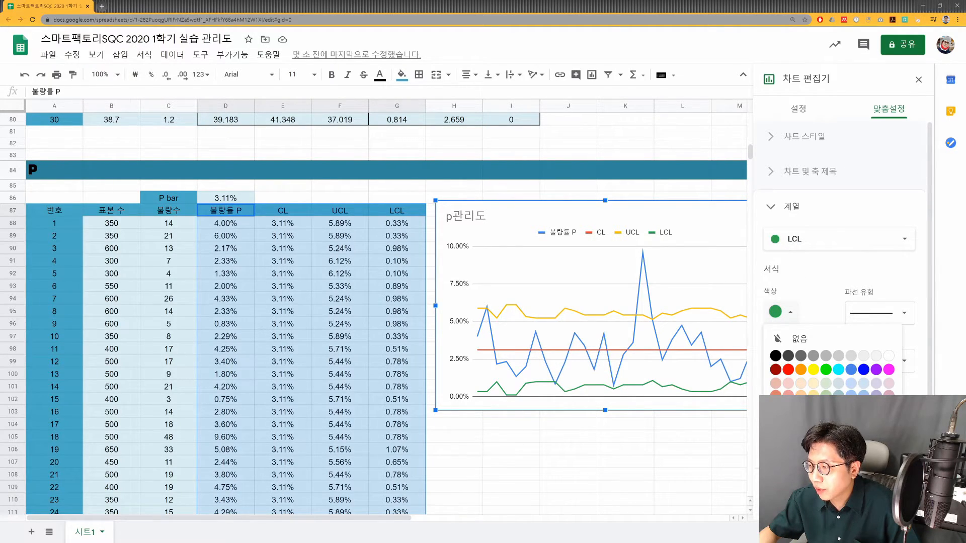
left_click(813, 369)
- Format the P chart's 불량률 P series as a dotted dark gray line with visible data points and close the chart editor
left_click(810, 244)
left_click(808, 182)
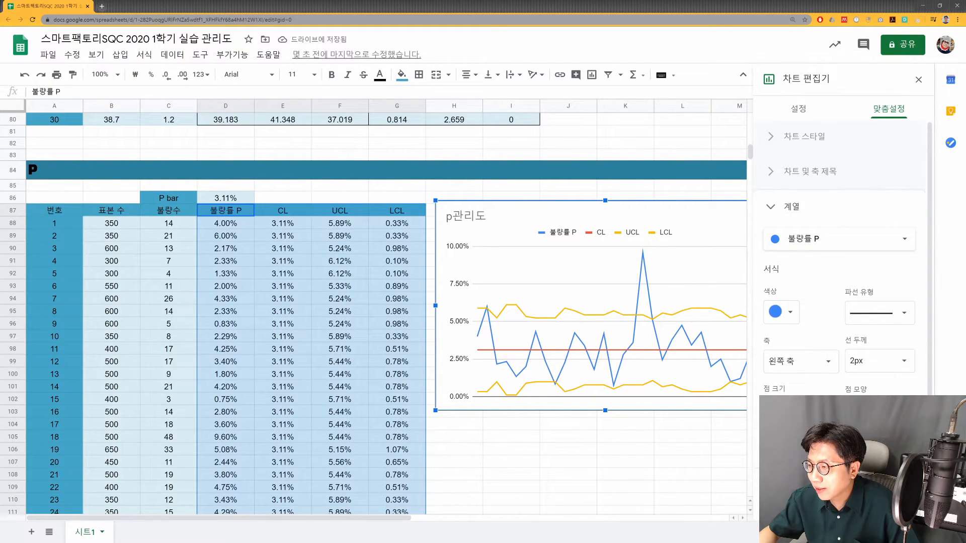
left_click(800, 466)
left_click(876, 315)
left_click(879, 331)
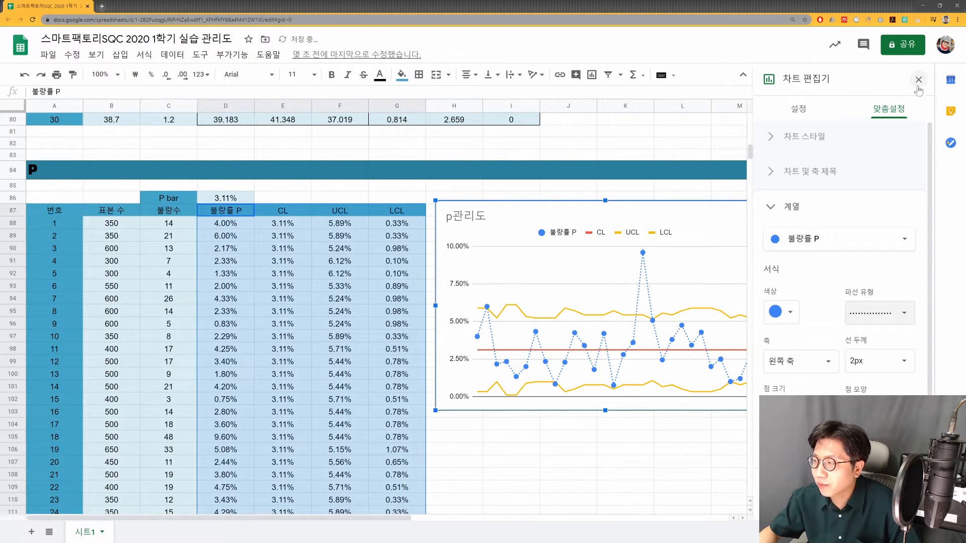
left_click(781, 312)
left_click(801, 347)
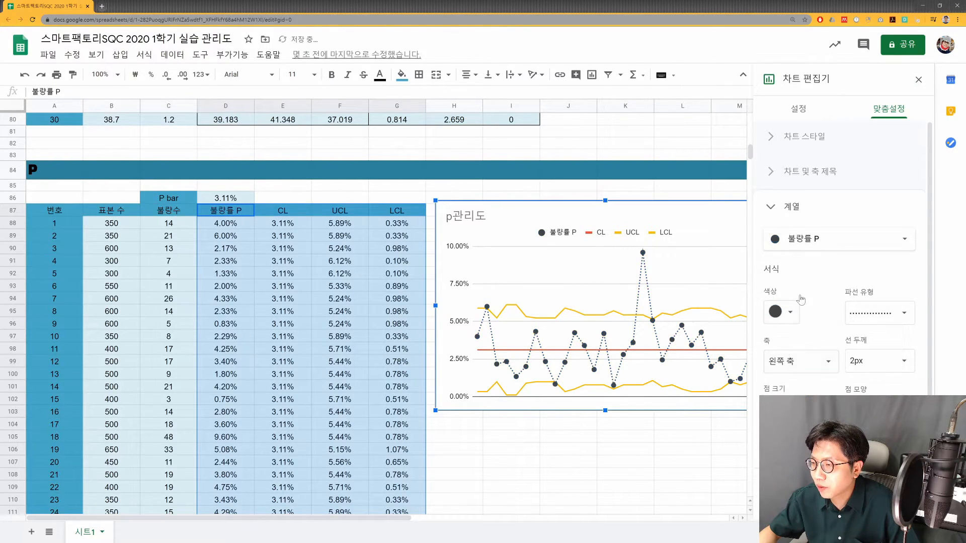
left_click(918, 79)
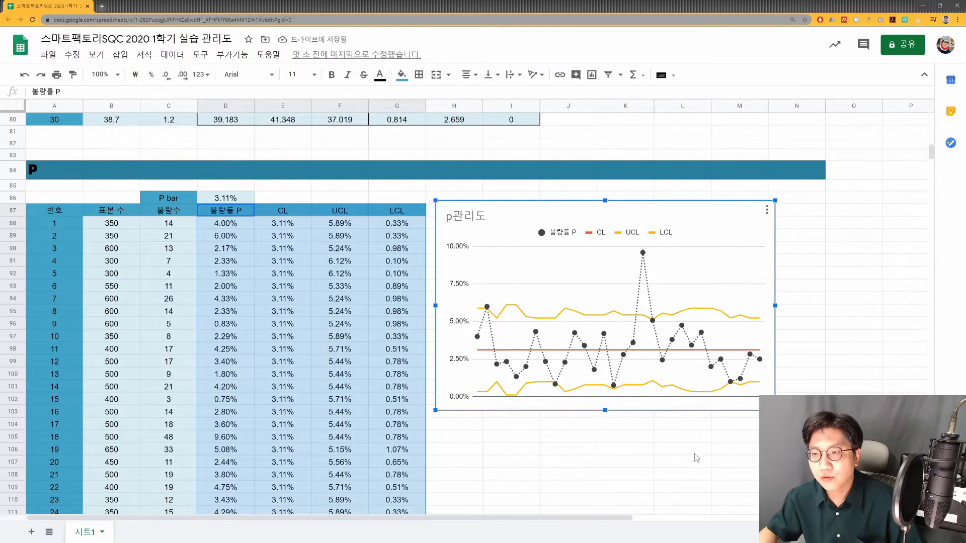
left_click(734, 449)
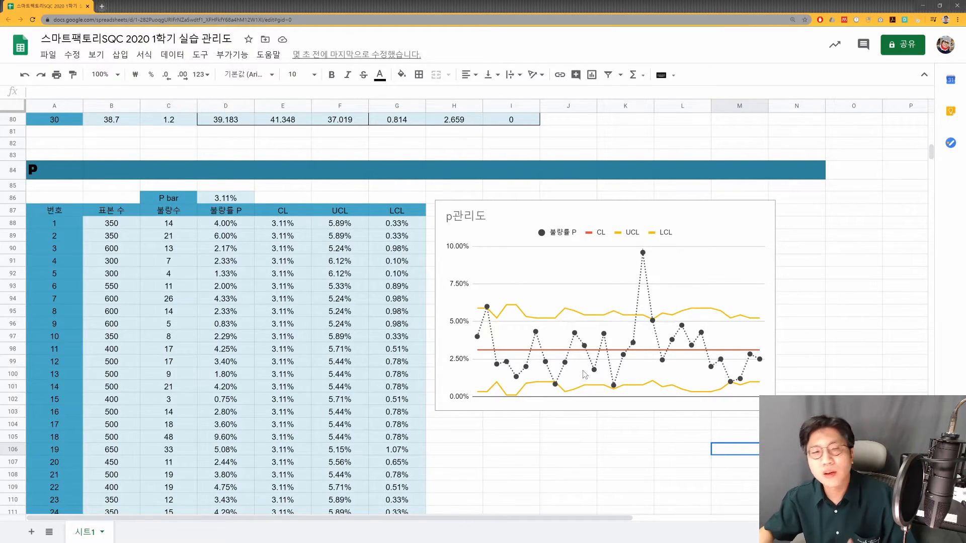
- Move the chart in the U section off the UCL and LCL columns into the empty space beside the table
left_click(344, 344)
scroll(347, 343, "down", 3)
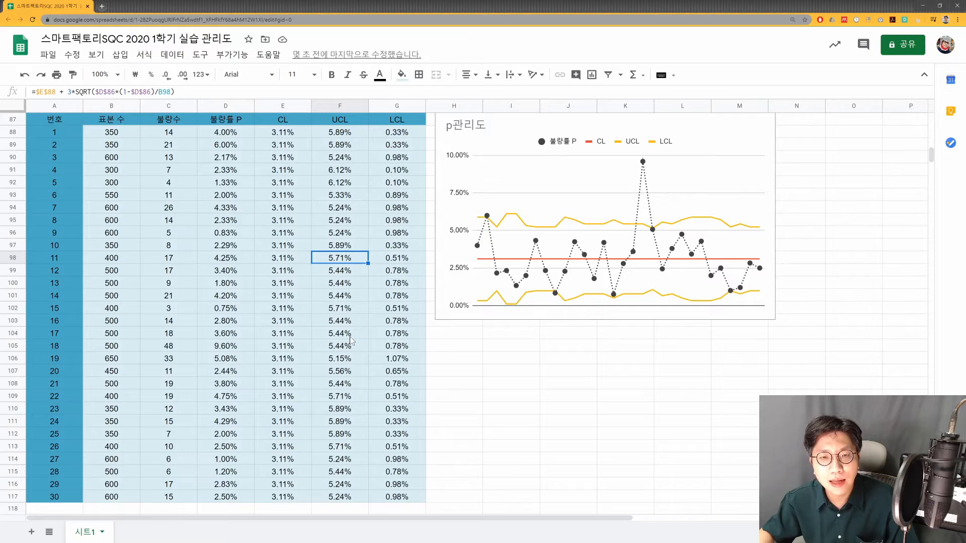
scroll(351, 337, "down", 15)
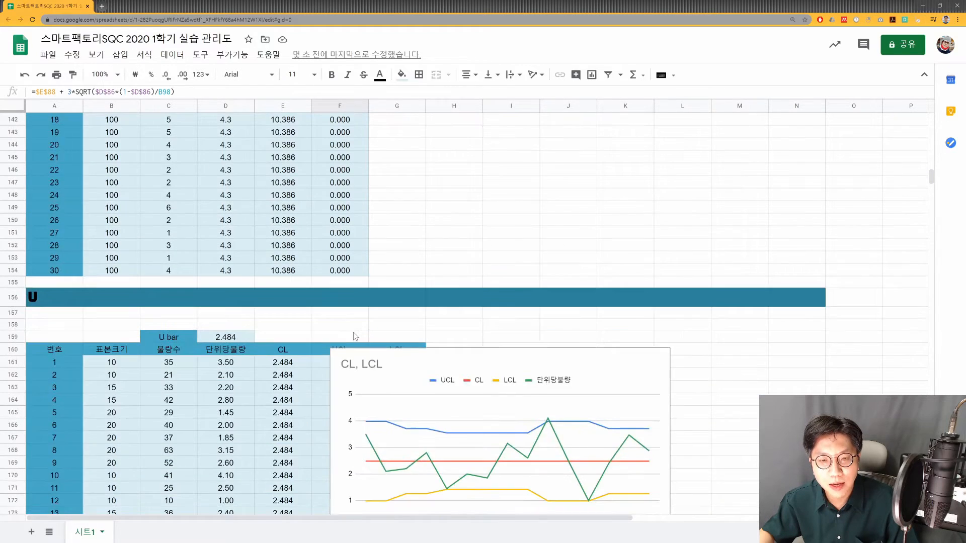
scroll(353, 332, "down", 3)
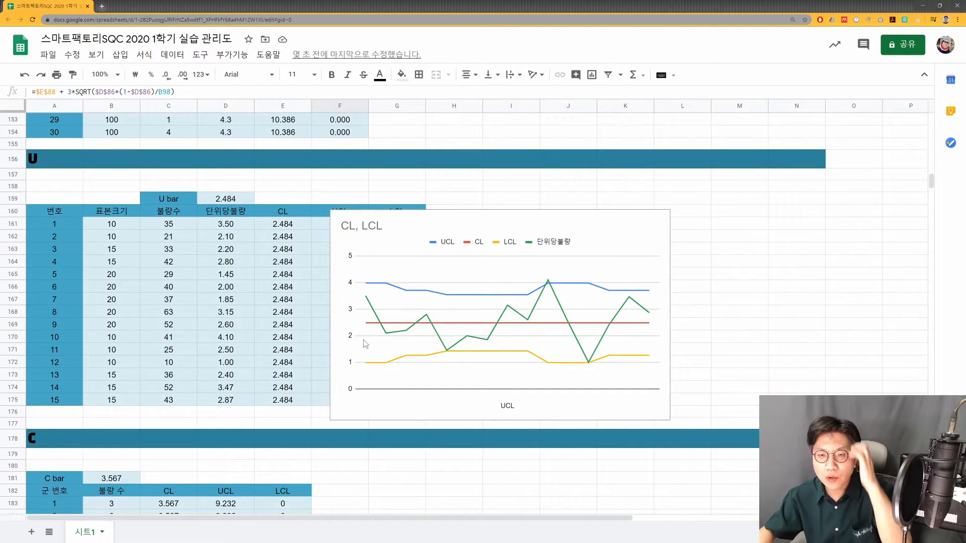
scroll(363, 340, "down", 5)
scroll(376, 339, "up", 5)
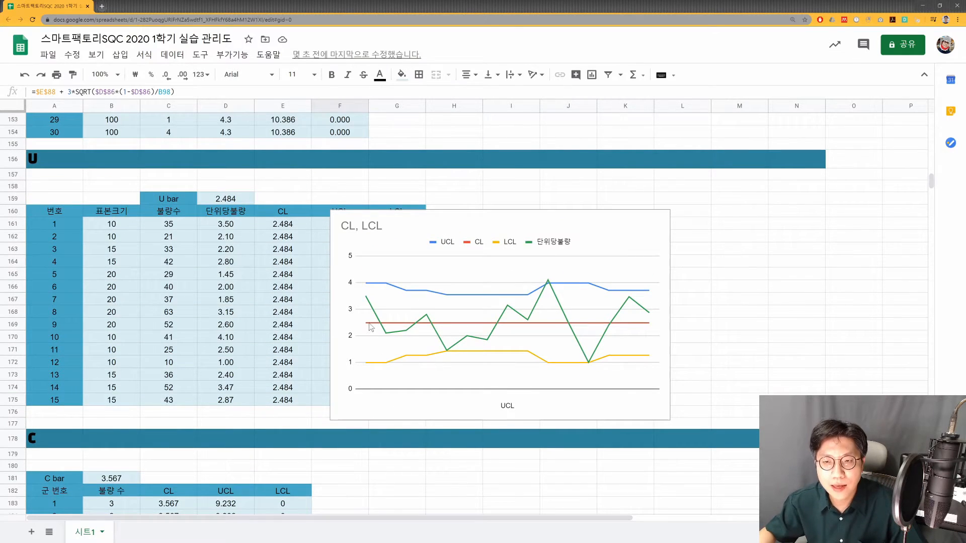
left_click(470, 215)
left_click_drag(470, 215, 595, 198)
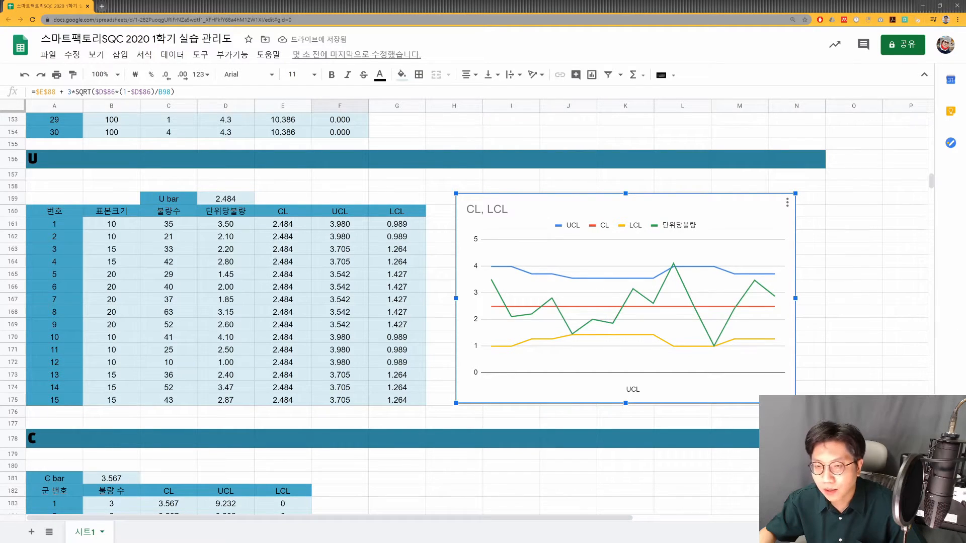
- Consult the slide with the attribute control chart formulas, then return to the spreadsheet and examine the U table's 표본크기 and 불량수 columns
key("alt+Tab")
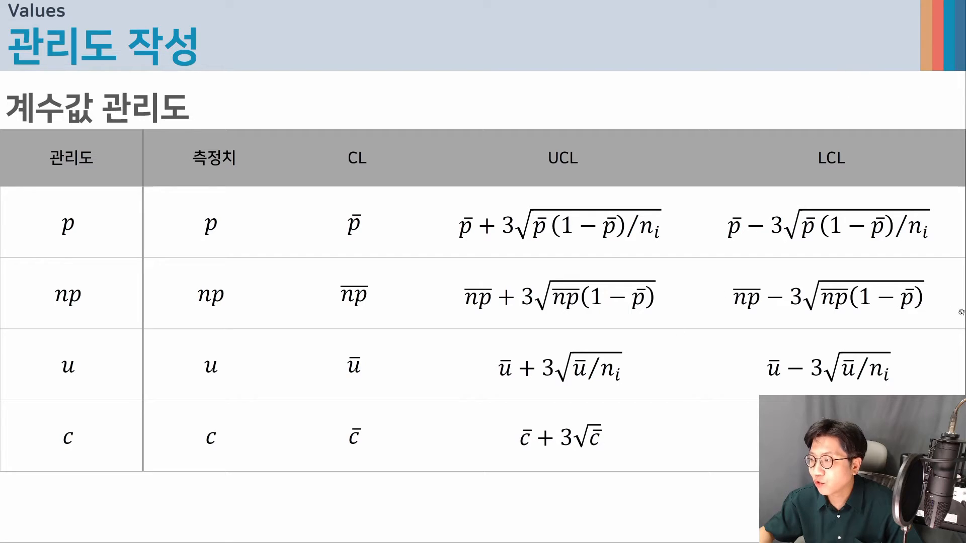
key("alt+Tab")
left_click(313, 238)
left_click(232, 226)
left_click(157, 228)
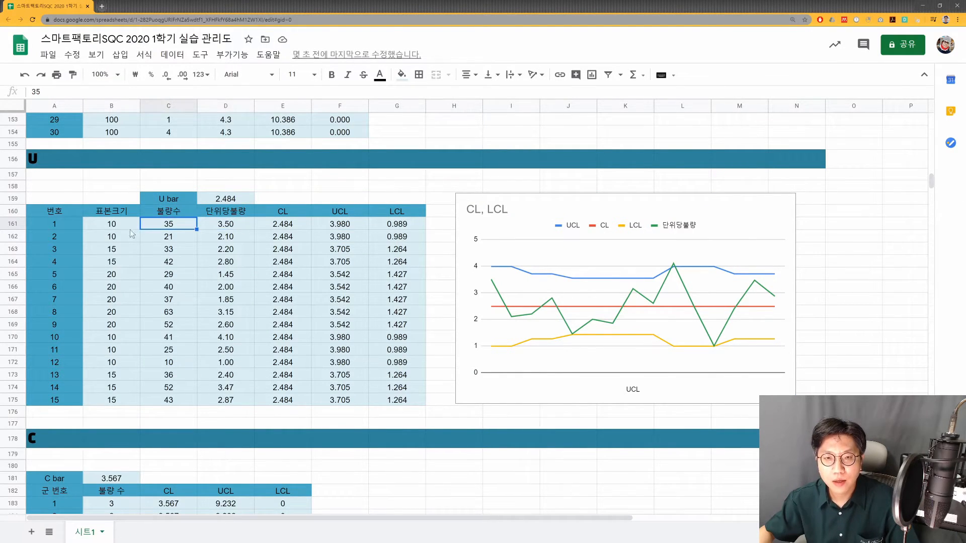
left_click(110, 225)
left_click_drag(122, 229, 114, 407)
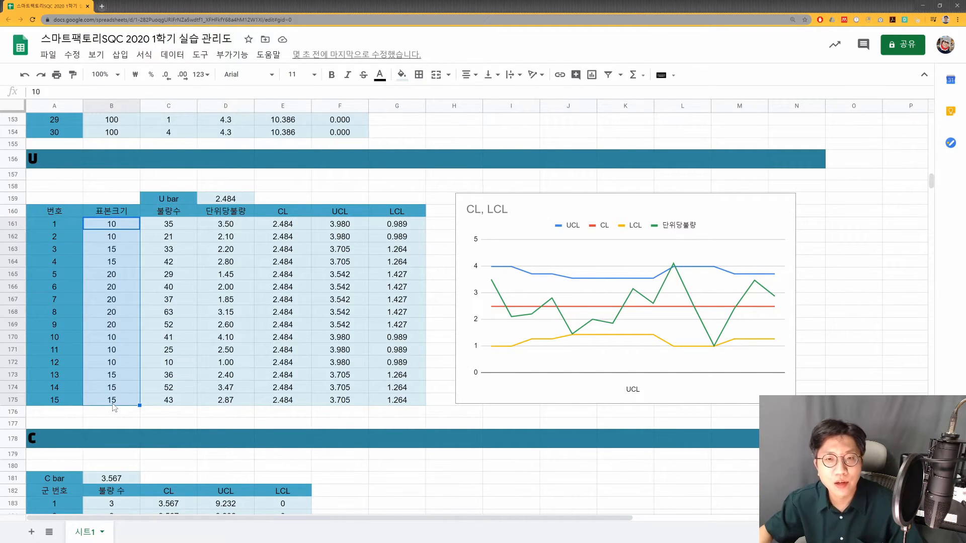
left_click(166, 237)
left_click_drag(169, 224, 169, 400)
- Inspect the 단위당불량 formulas in D161 to D163 of the U table
left_click(228, 225)
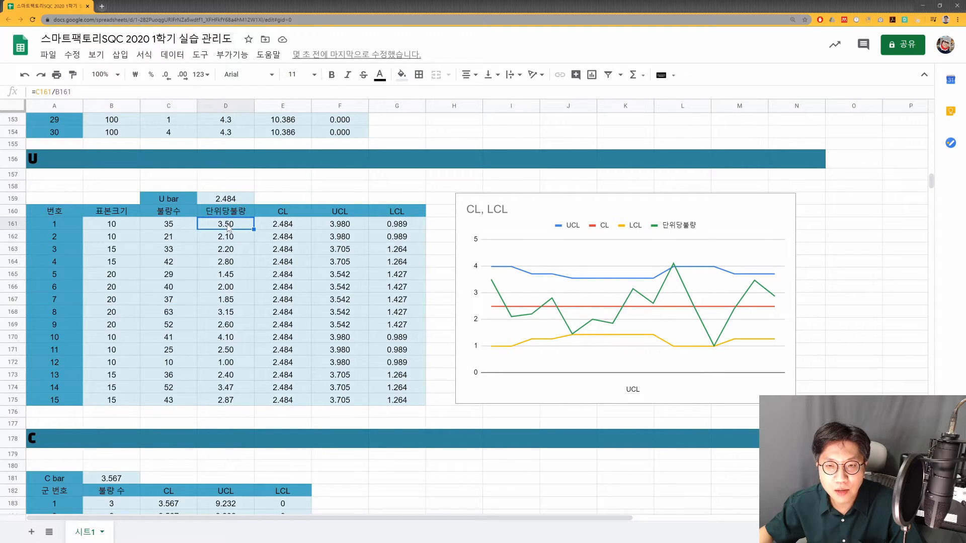
key("F2")
key("Return")
key("F2")
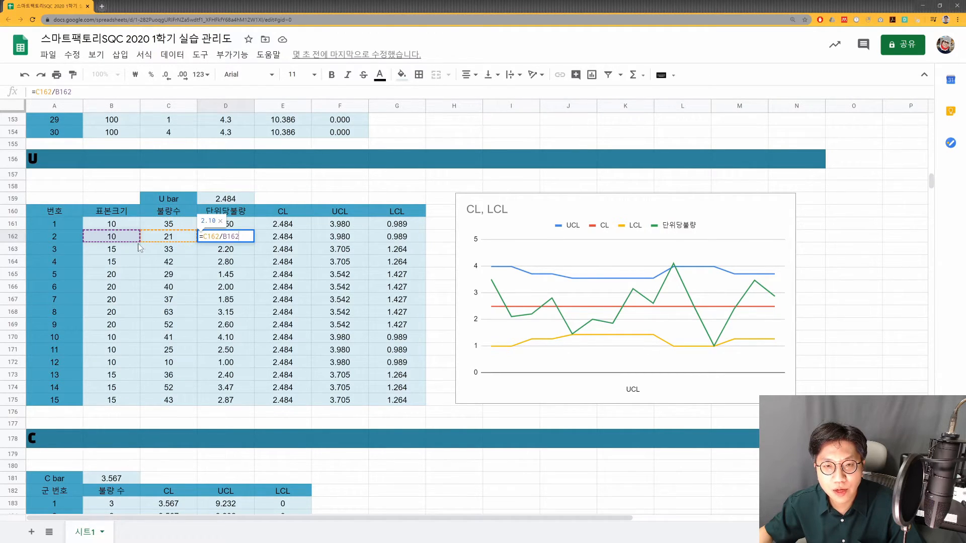
key("Return")
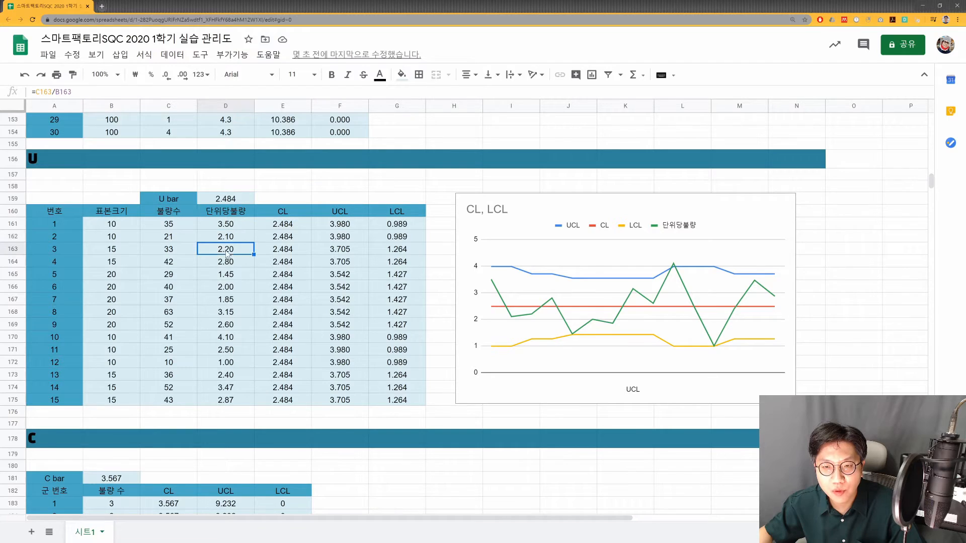
key("F2")
key("Escape")
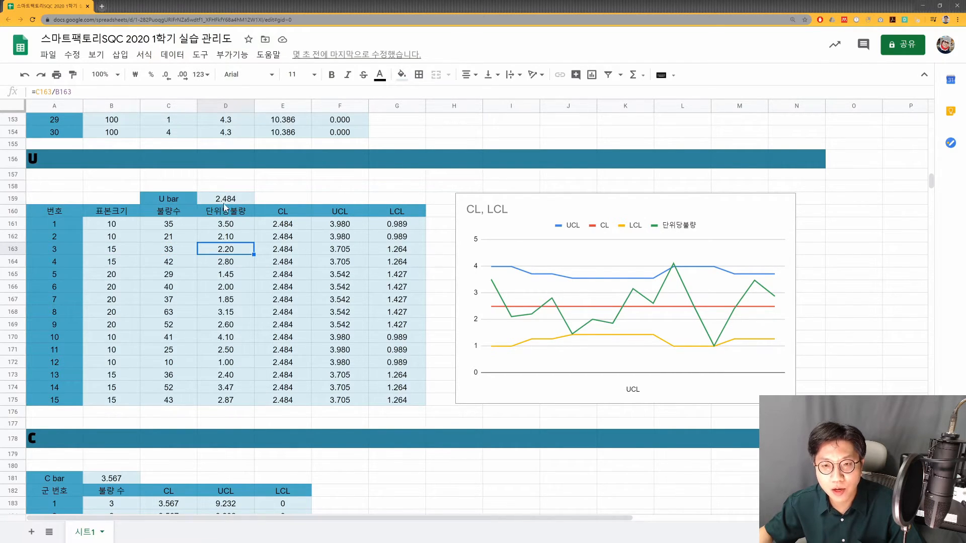
- Inspect the U bar formula in D159 and the two ranges it references
left_click(226, 202)
key("F2")
left_click(235, 199)
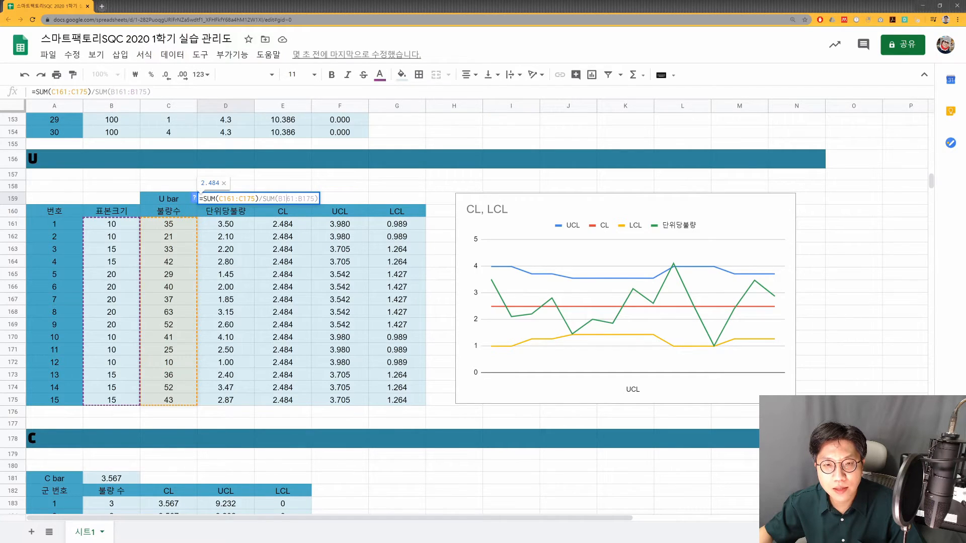
left_click(287, 199)
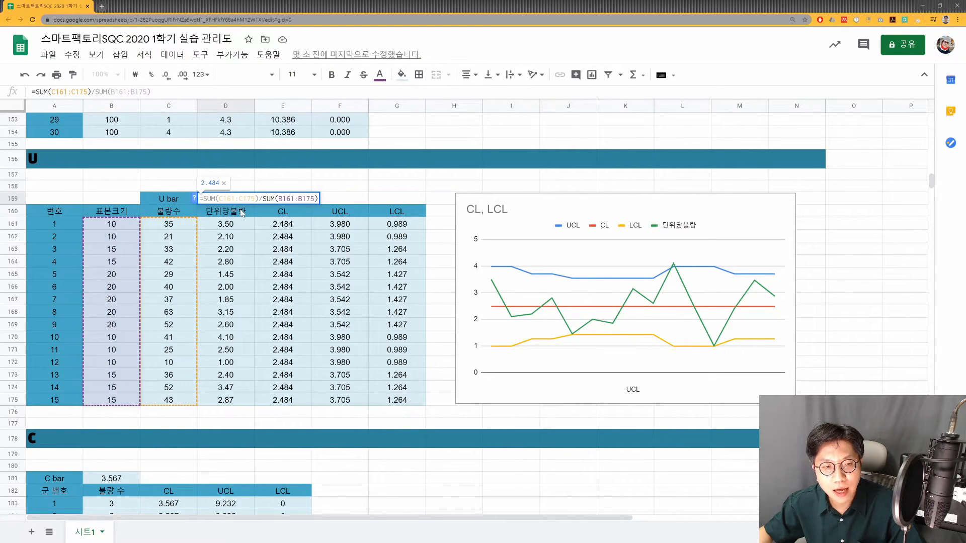
key("Escape")
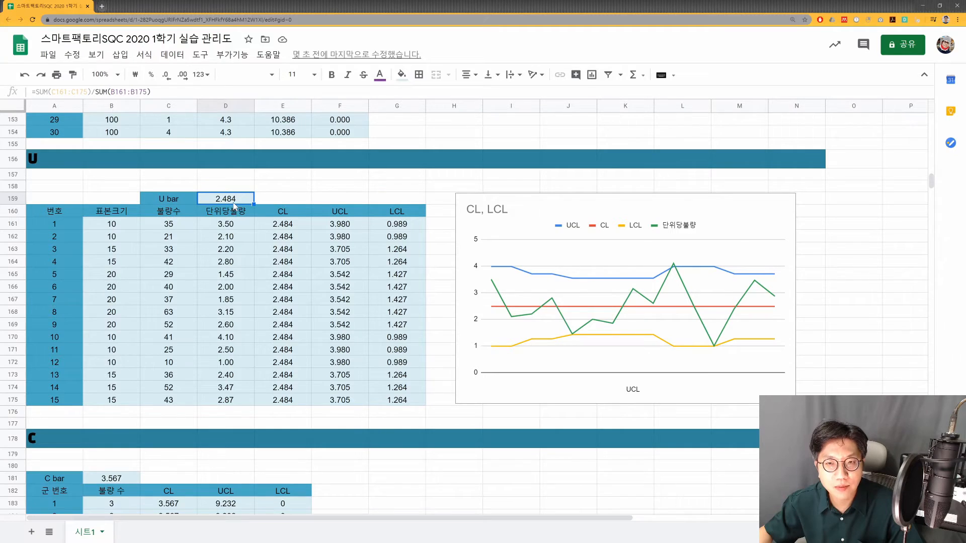
- Inspect the CL and UCL formulas in the first data row of the U table
double_click(291, 224)
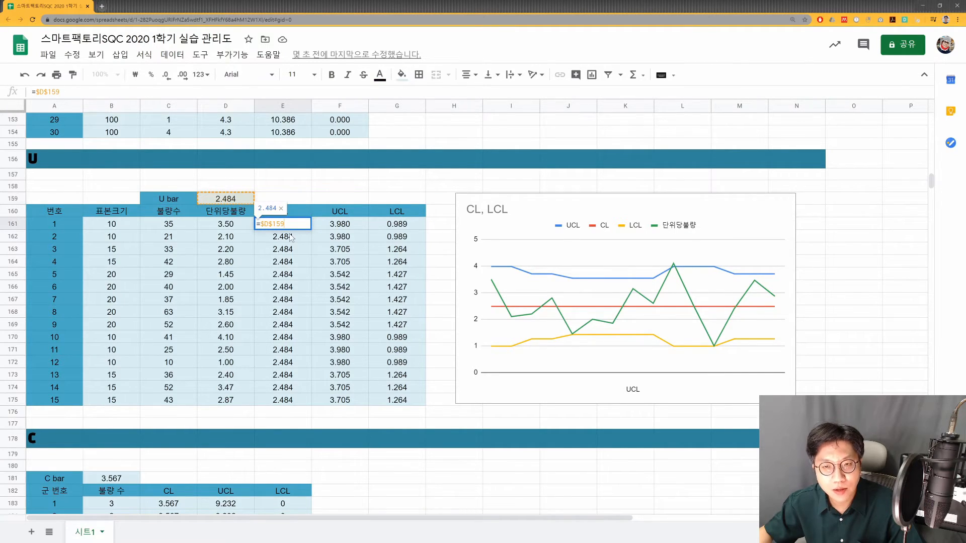
key("Tab")
key("Return")
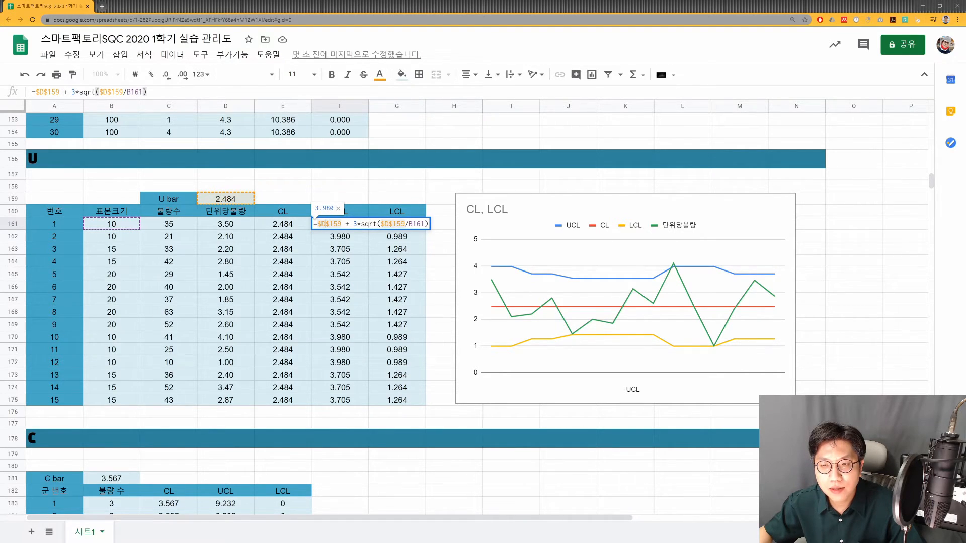
left_click(368, 224)
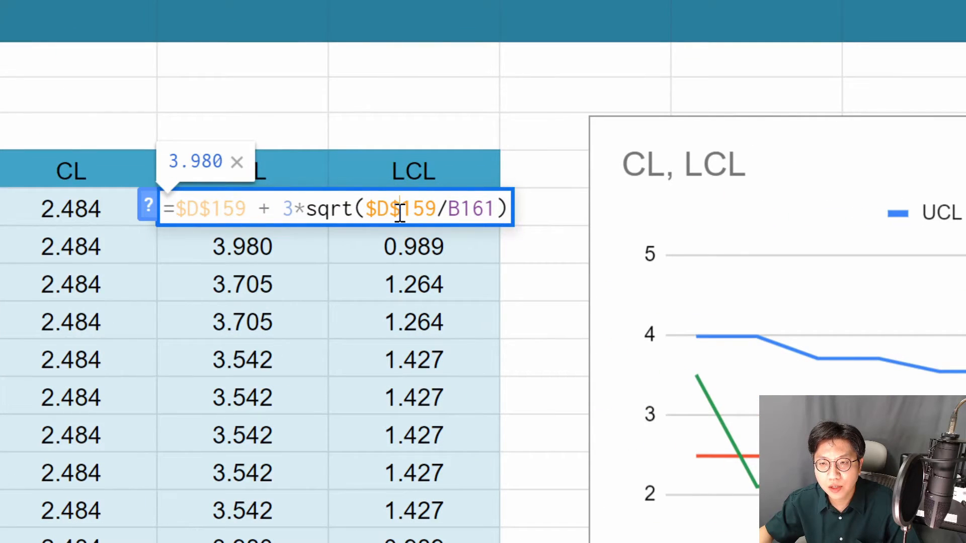
left_click(400, 211)
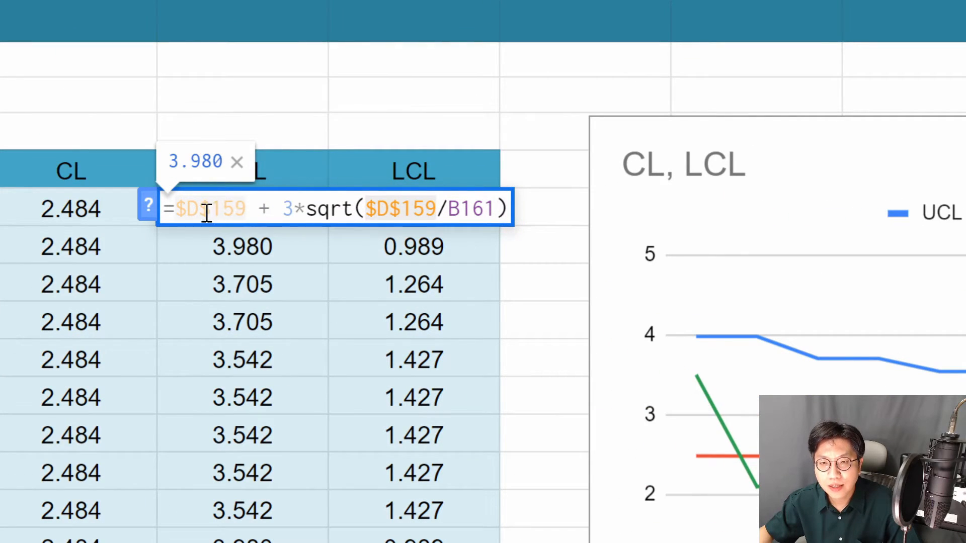
left_click(460, 210)
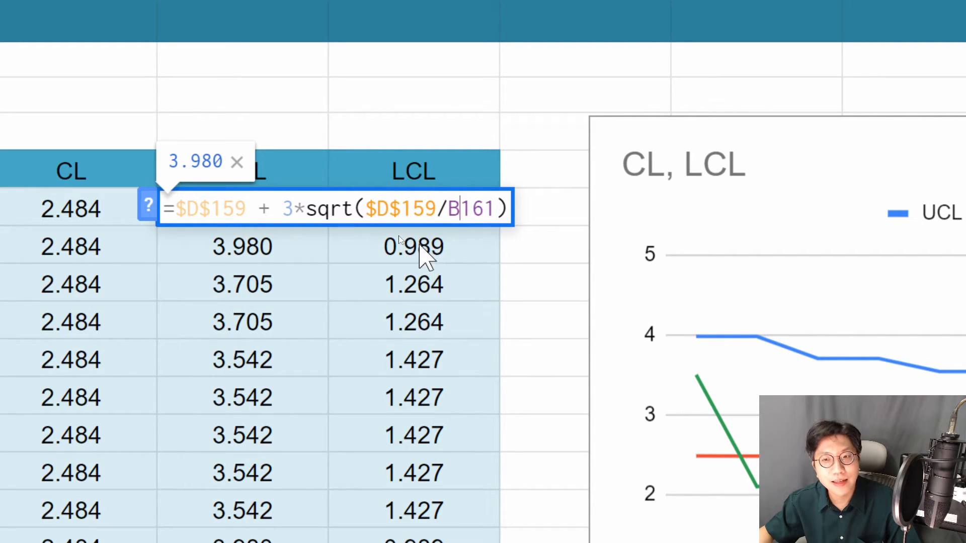
key("Escape")
- Inspect the LCL formula in G161, checking the minus sign that distinguishes it from the UCL formula
left_click(388, 186)
double_click(381, 202)
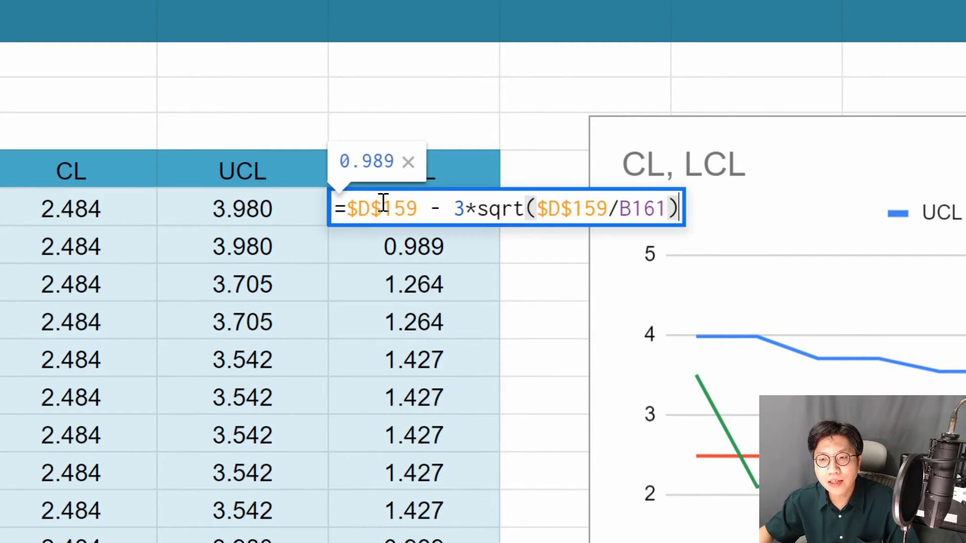
left_click(438, 209)
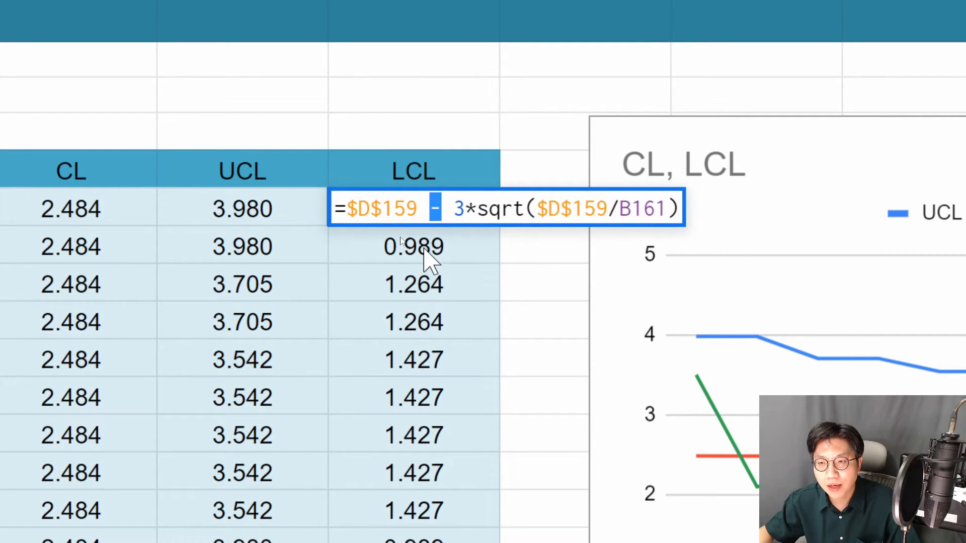
key("Escape")
- Change the LCL formula in G161 to =max(0, $D$159 - 3*sqrt($D$159/B161))
scroll(421, 317, "down", 10)
scroll(396, 258, "up", 10)
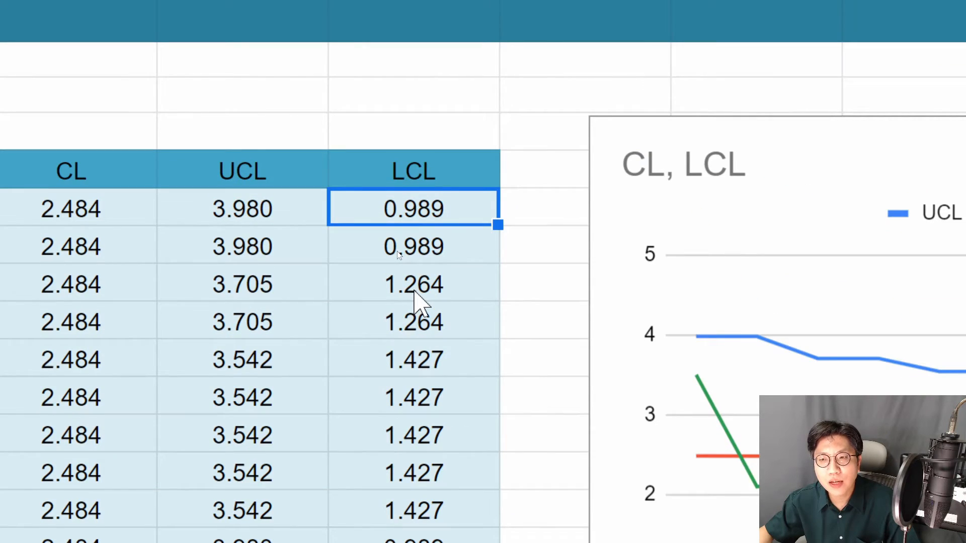
double_click(405, 202)
left_click(346, 211)
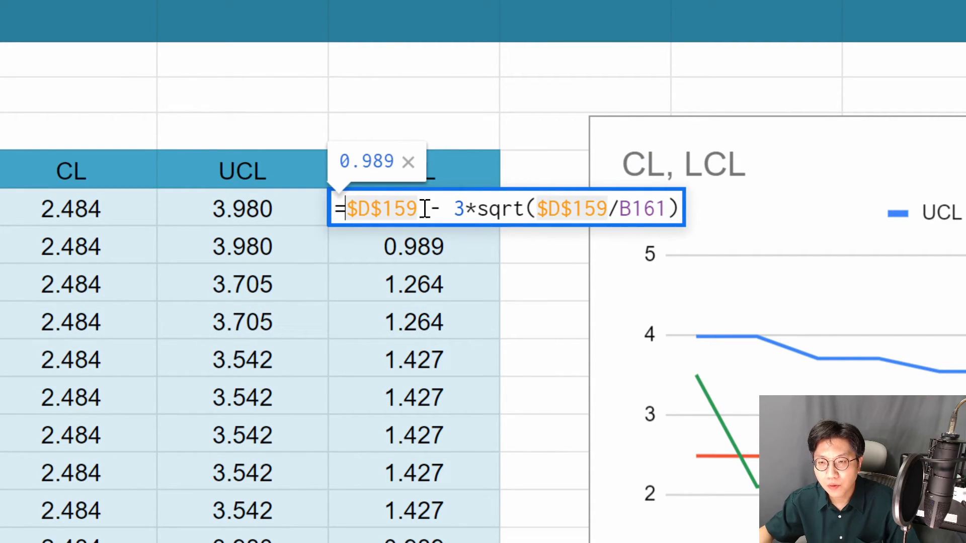
type("ㅡㅁㅌ")
key("BackSpace")
key("BackSpace")
key("BackSpace")
type("max(0,")
key("End")
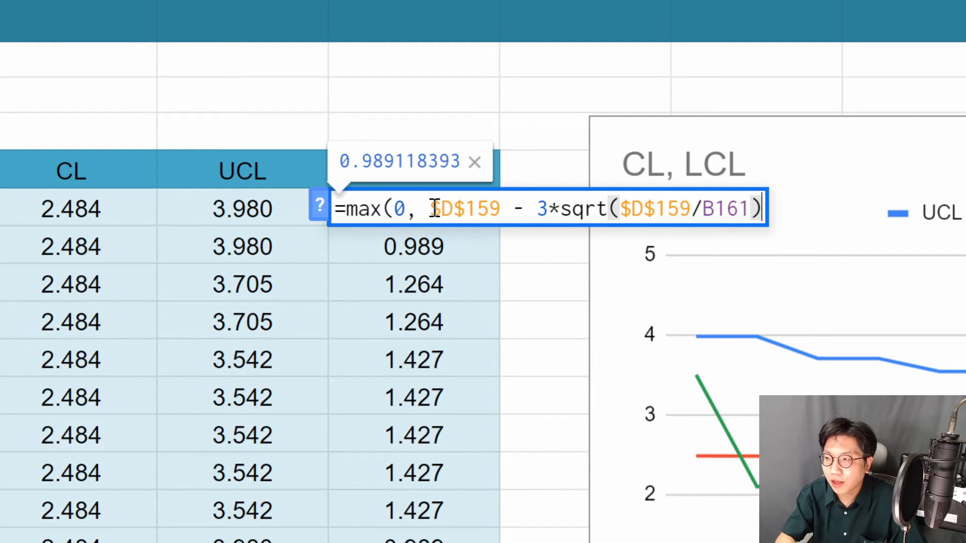
type(")")
key("Return")
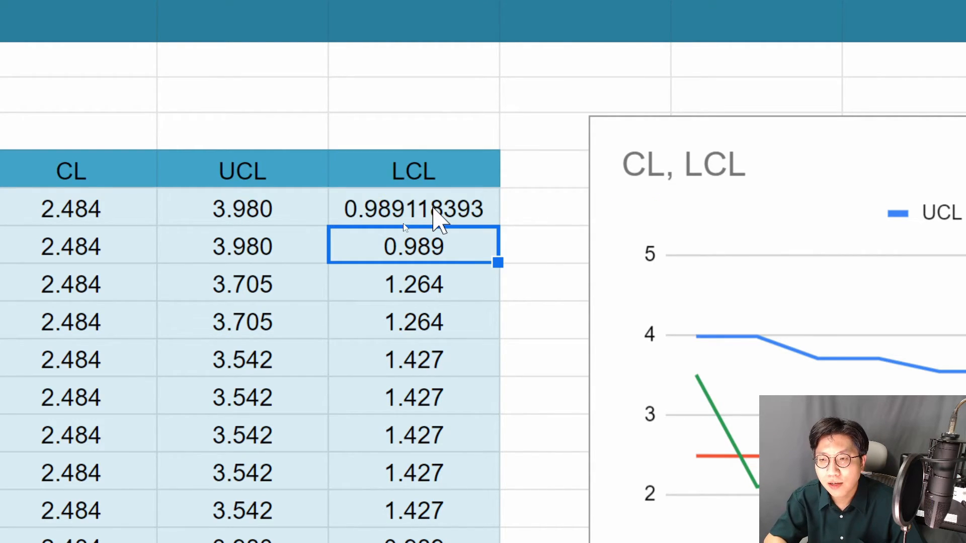
- Copy the number format of G162 onto G161 and fill the G161 LCL formula down to G175
left_click(434, 210)
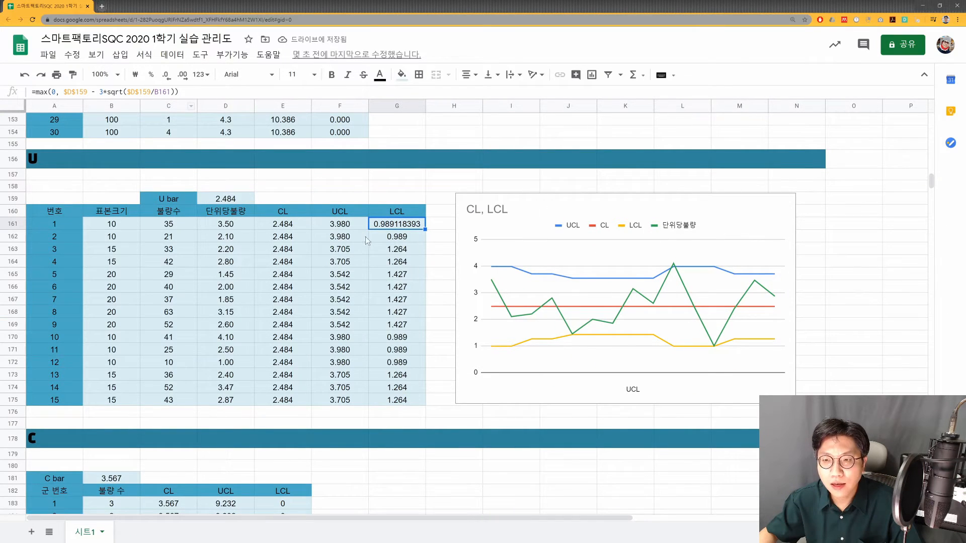
key("Down")
left_click(72, 75)
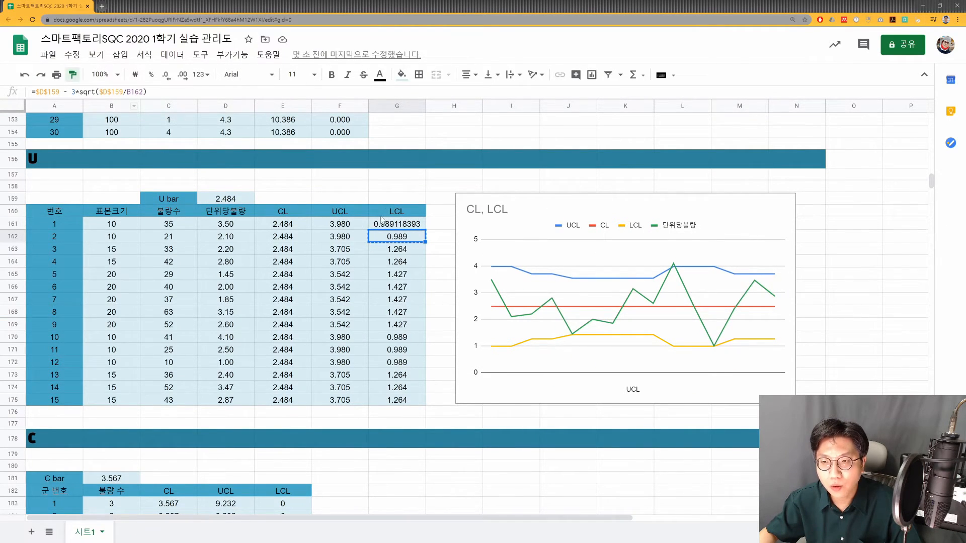
left_click(397, 223)
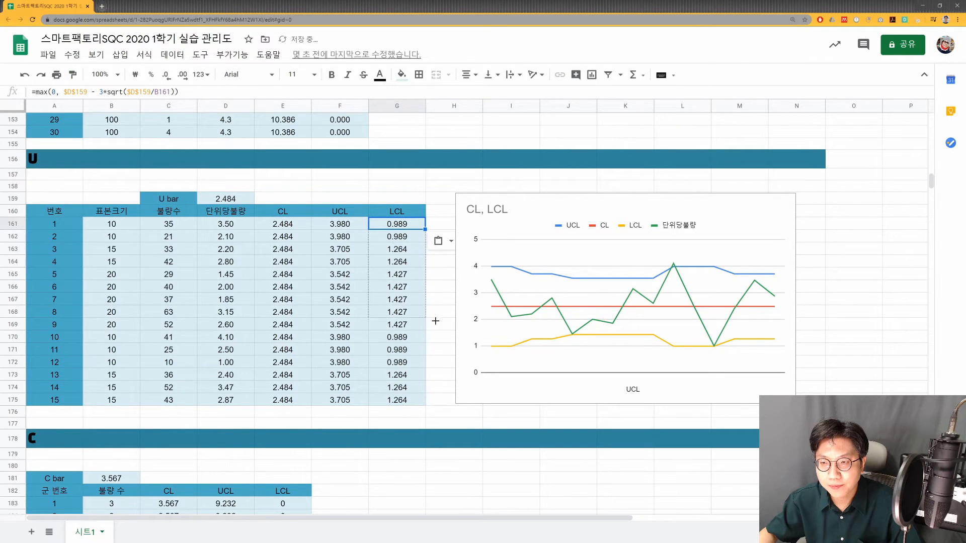
left_click_drag(426, 229, 421, 398)
left_click(415, 298)
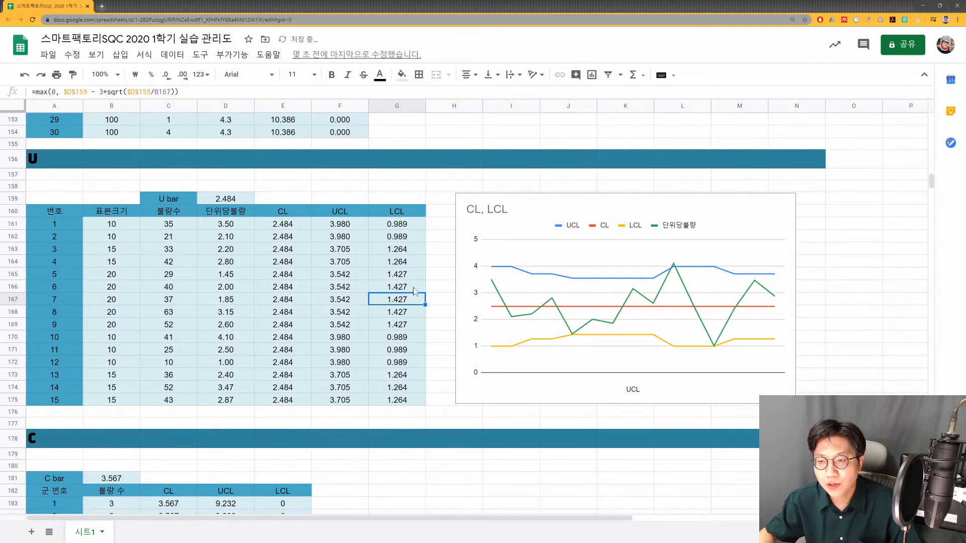
- Check the cell references in the filled LCL formulas in G162 and G165
double_click(393, 241)
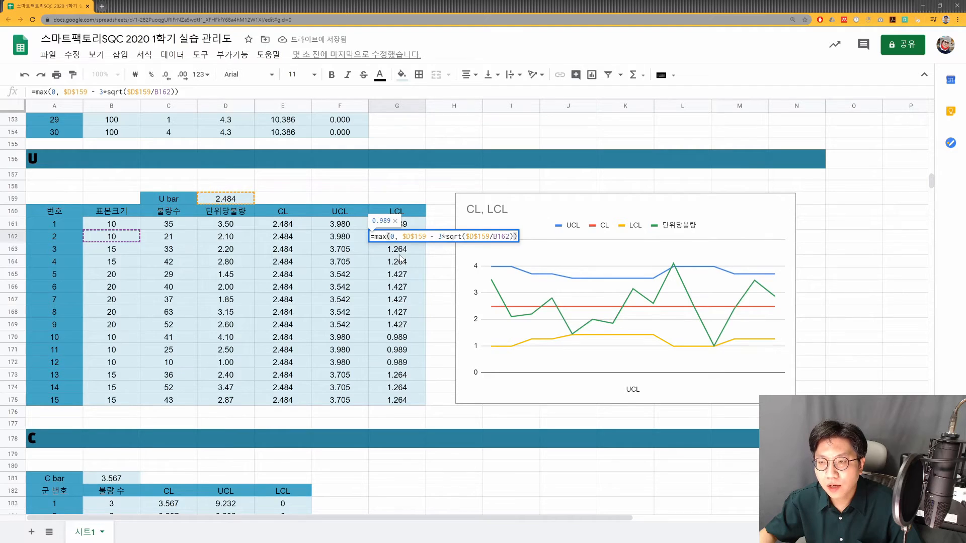
key("Return")
left_click(403, 278)
double_click(401, 279)
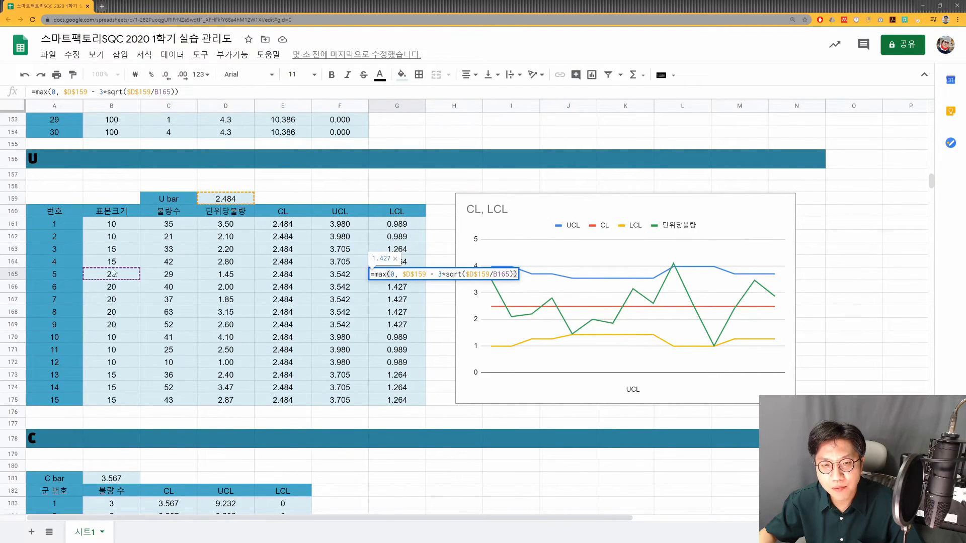
key("Escape")
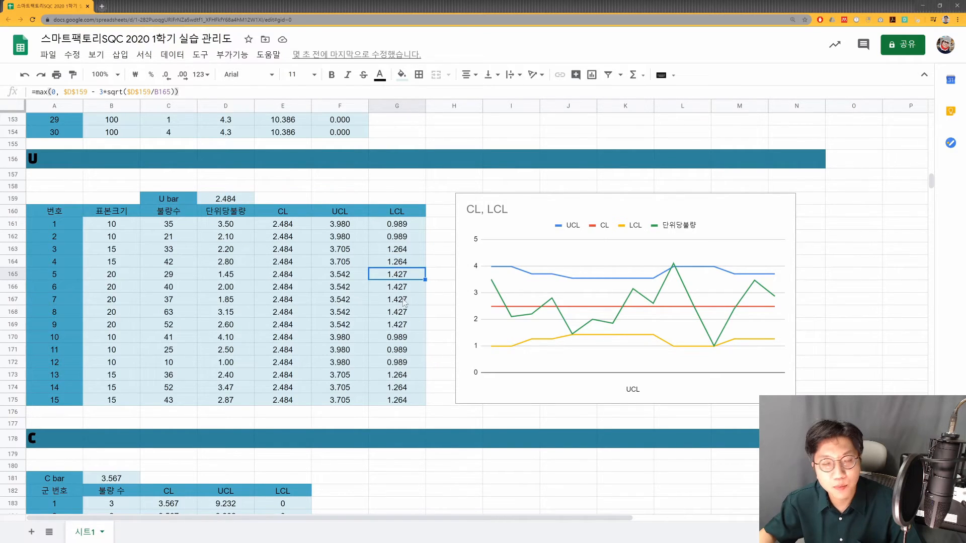
- Change the title of the U chart to "u 관리도"
left_click(727, 227)
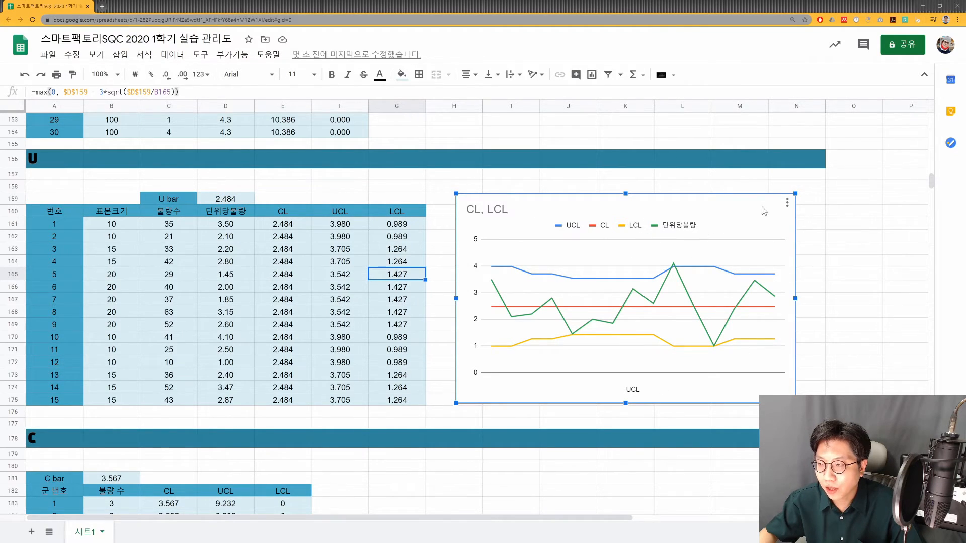
double_click(498, 210)
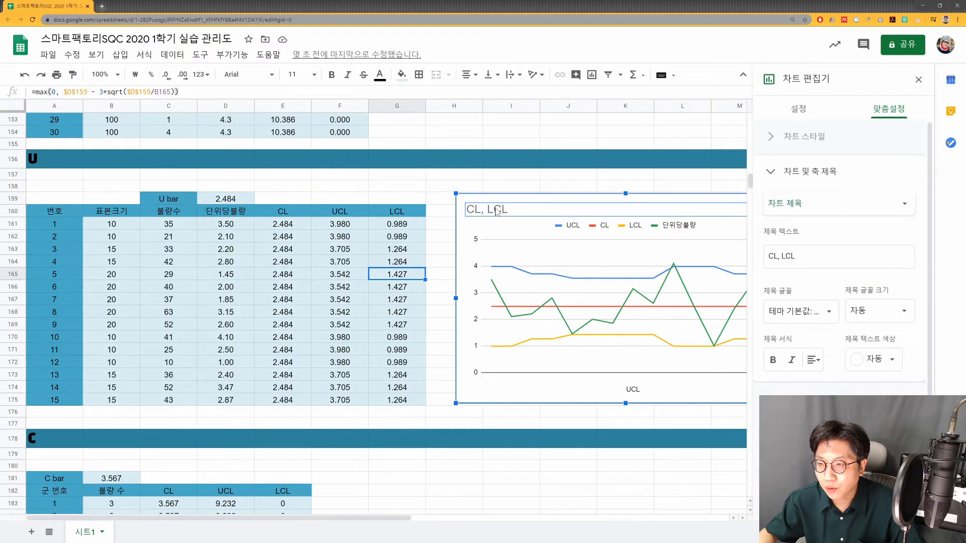
type("ㄱ")
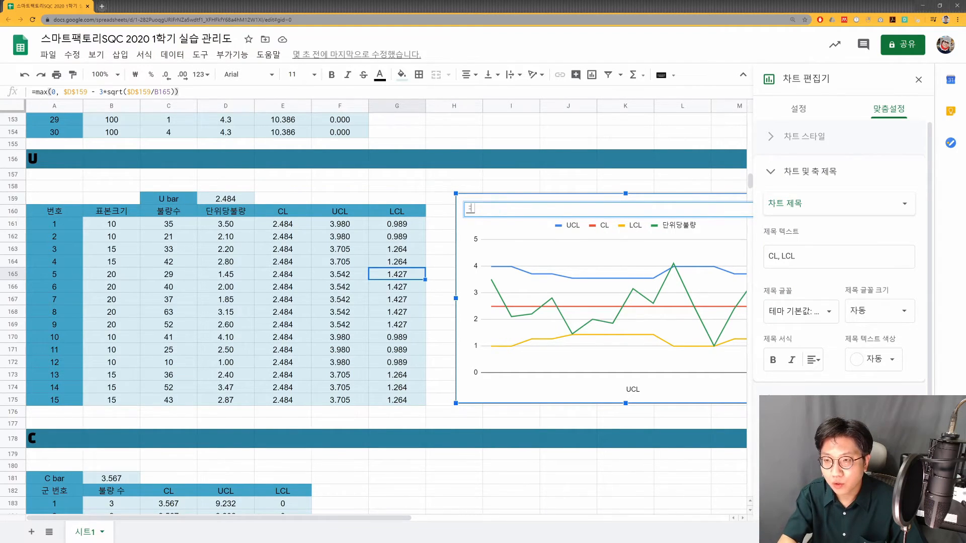
type(" 관리도")
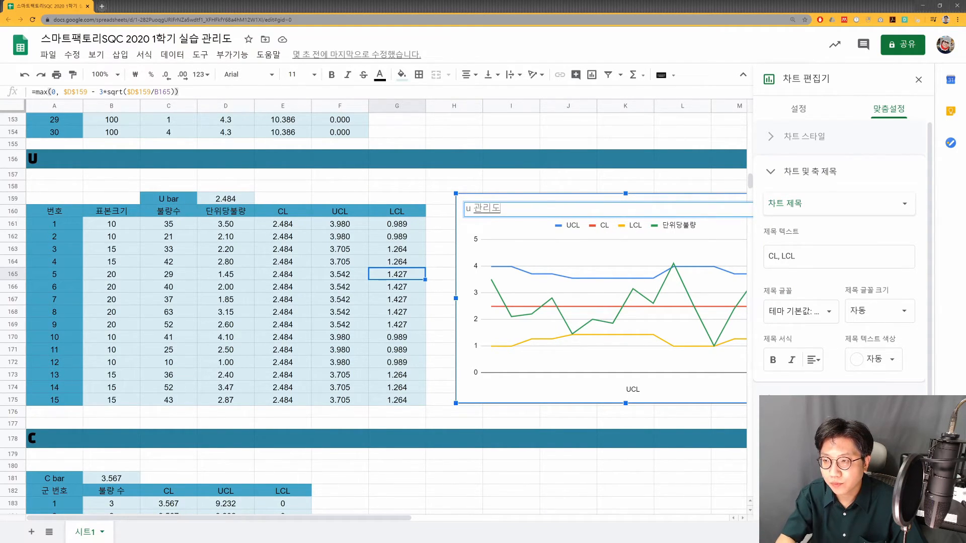
- Recolour the UCL series of the U chart yellow to match the LCL line
left_click(809, 400)
left_click(810, 246)
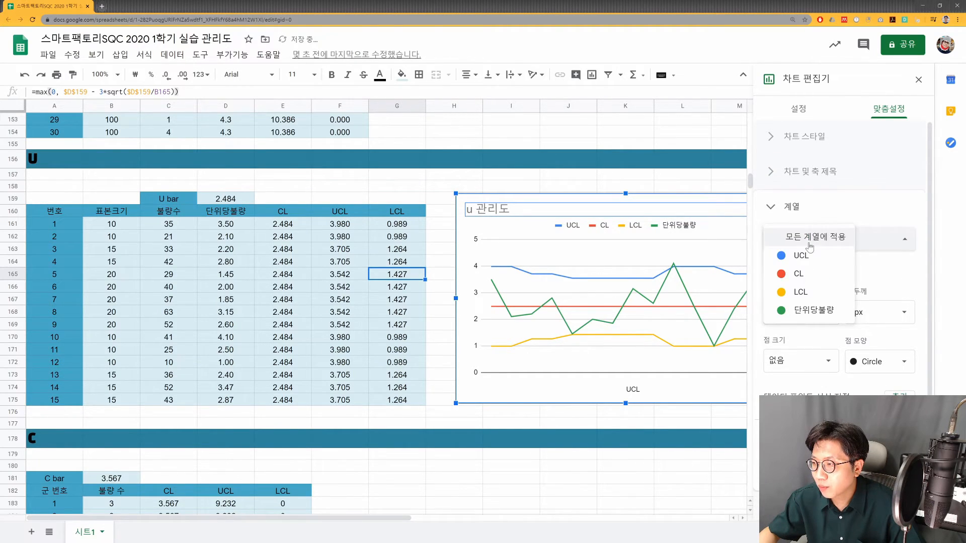
left_click(803, 255)
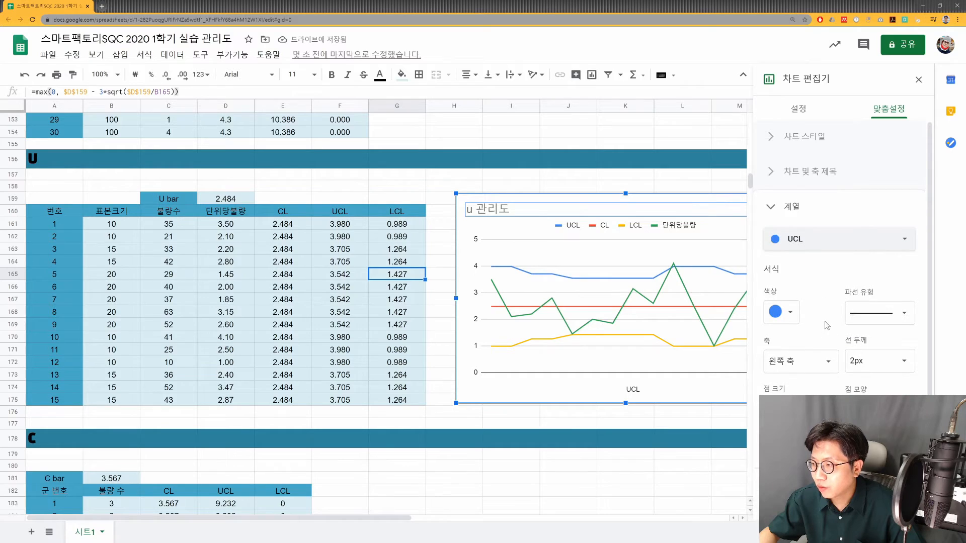
left_click(790, 313)
left_click(826, 475)
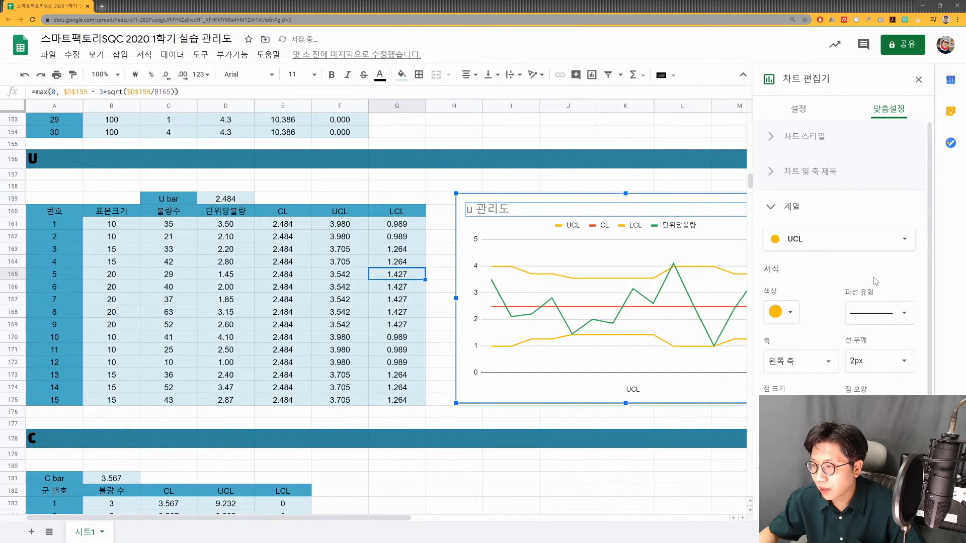
- Set the colour of the 단위당불량 series in the U chart to dark grey
left_click(819, 234)
left_click(818, 289)
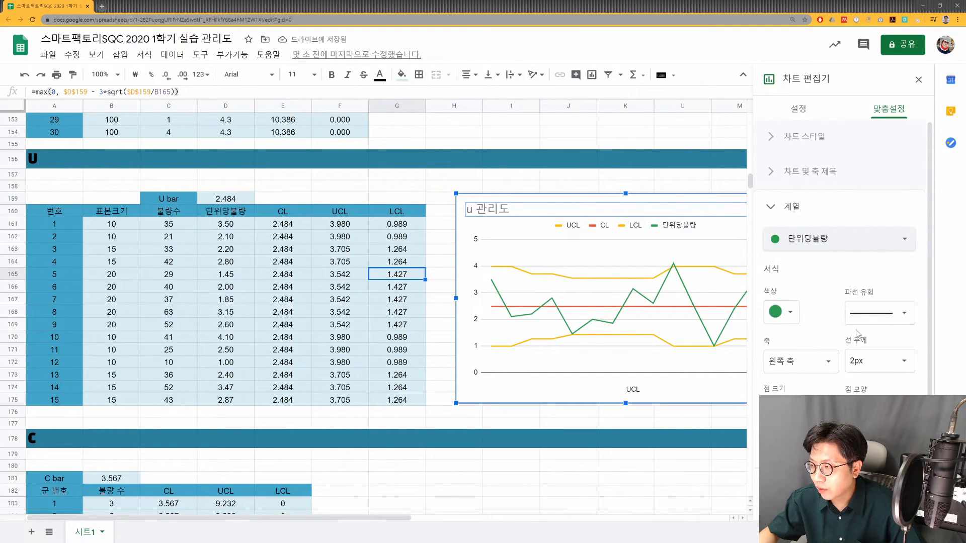
left_click(789, 313)
left_click(784, 352)
left_click(808, 361)
left_click(798, 359)
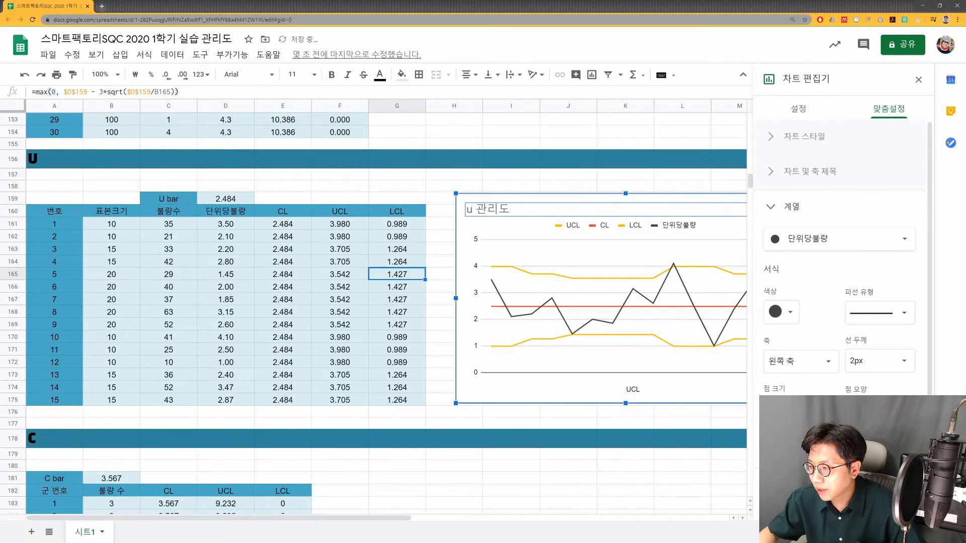
- Give the 단위당불량 series a dotted line with circular point markers and close the chart editor
left_click(879, 313)
left_click(874, 345)
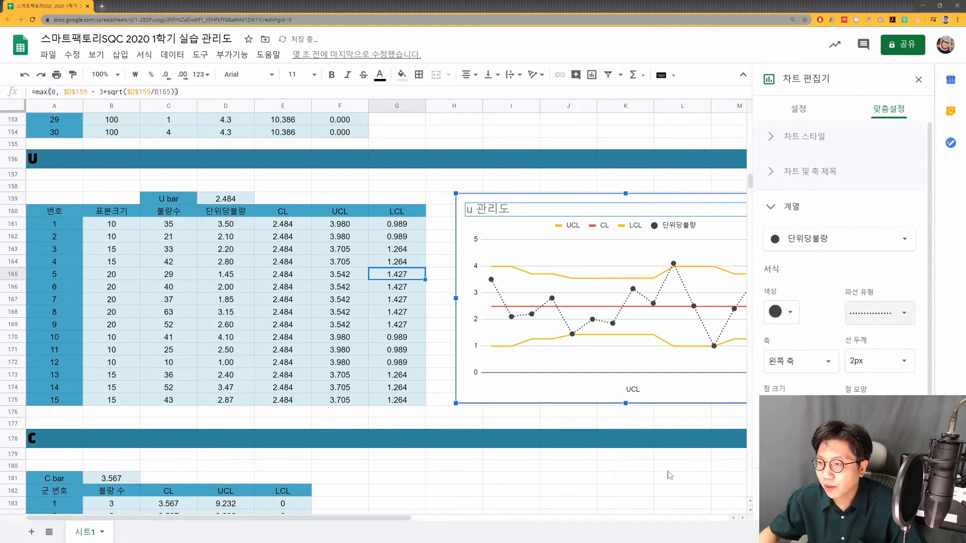
left_click(919, 80)
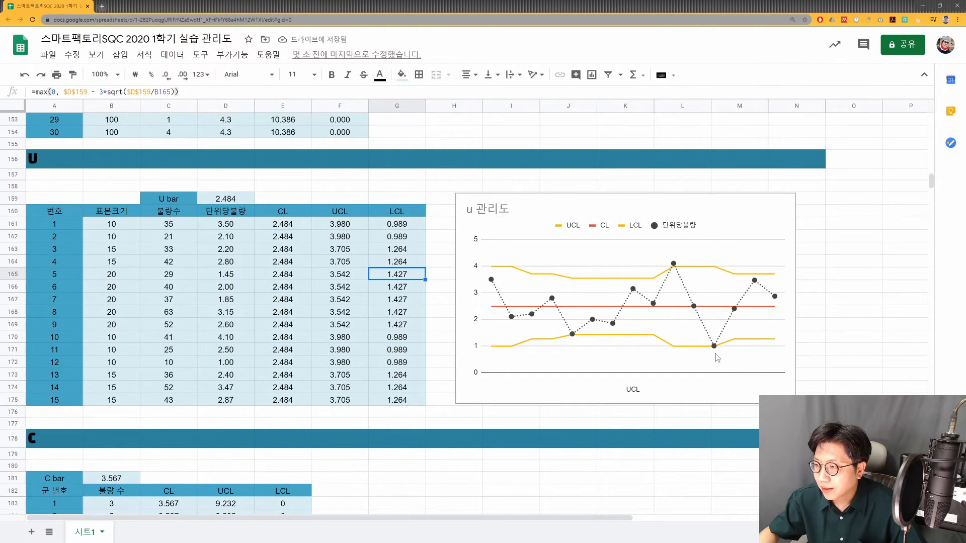